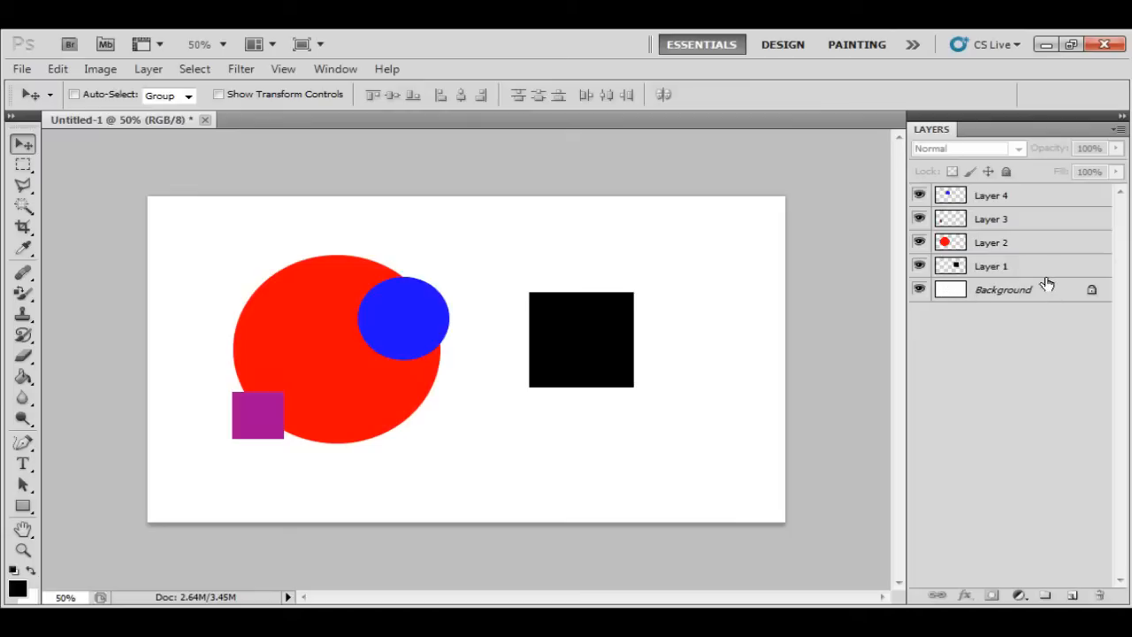
pyautogui.click(976, 289)
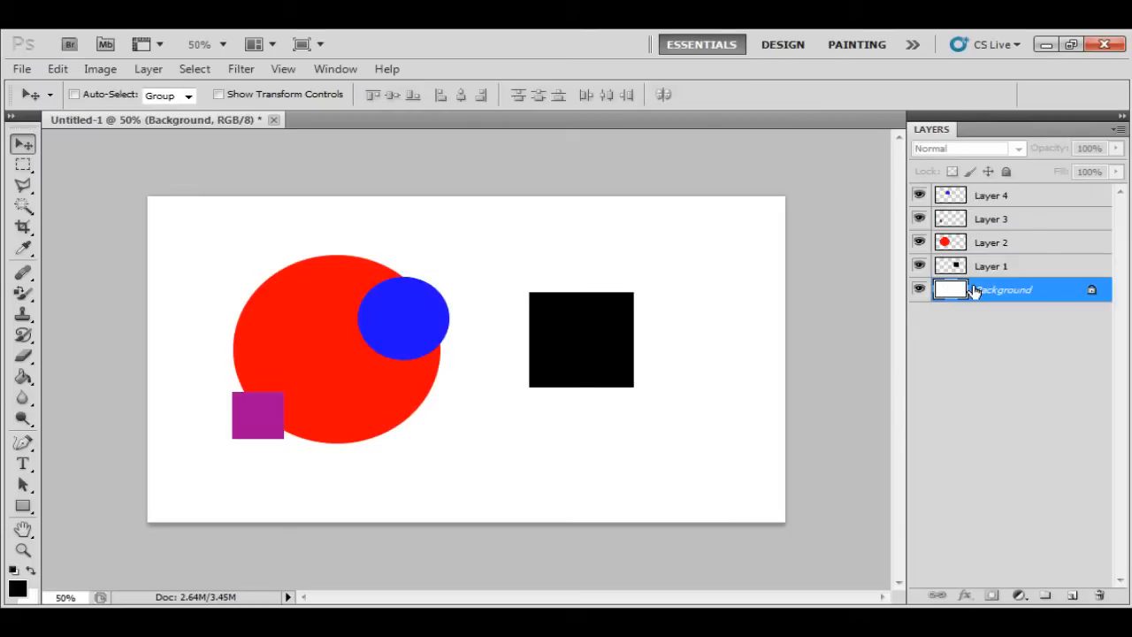
pyautogui.click(1005, 203)
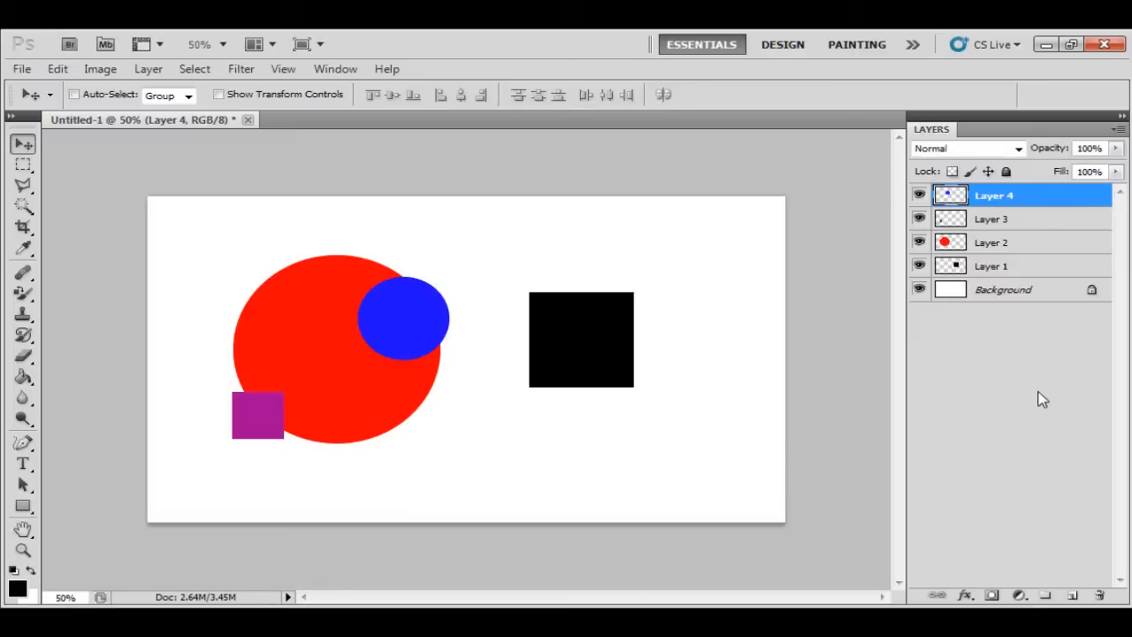
pyautogui.click(1044, 295)
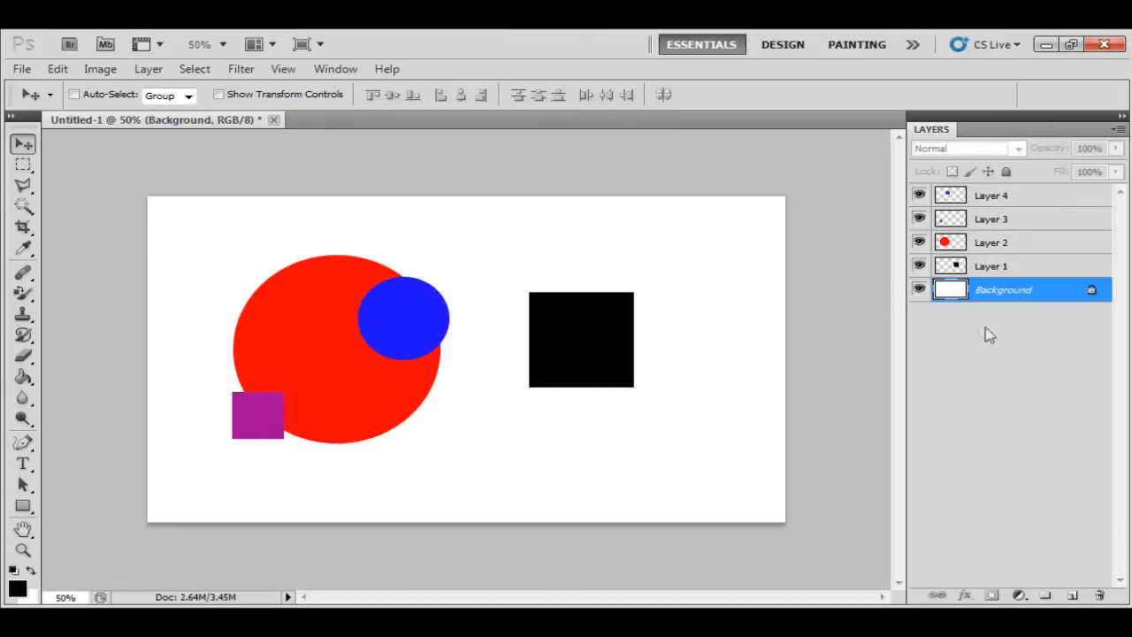
pyautogui.doubleClick(1044, 293)
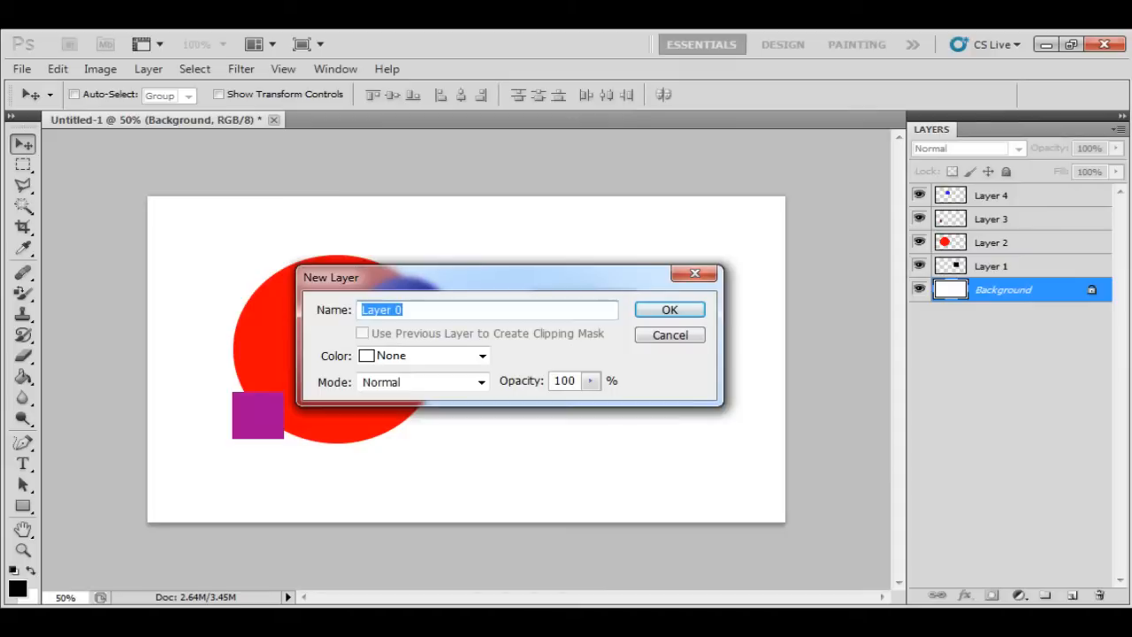
pyautogui.click(668, 338)
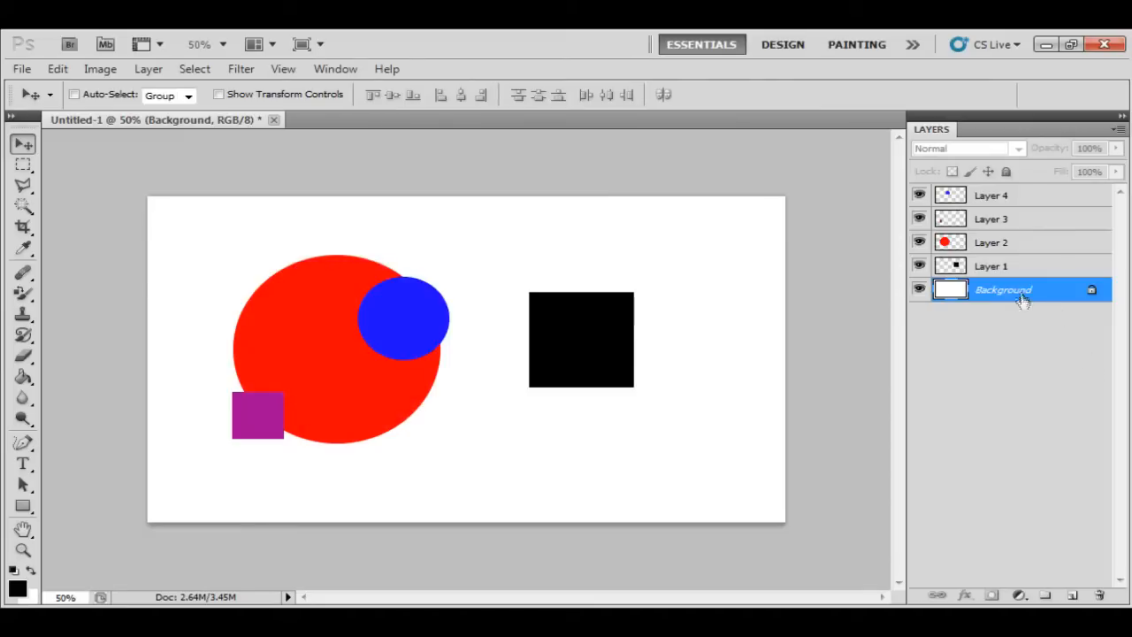
# Move the blue circle's Layer 4 down the stack so it sits directly above the Background layer
pyautogui.click(1019, 197)
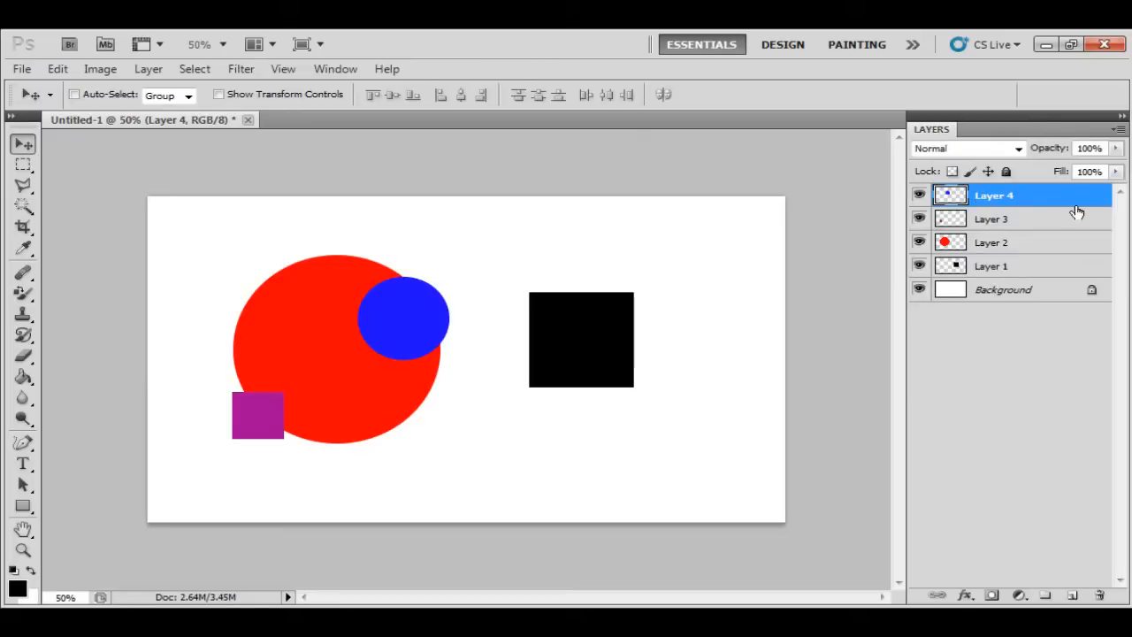
pyautogui.moveTo(1087, 202); pyautogui.dragTo(1081, 229)
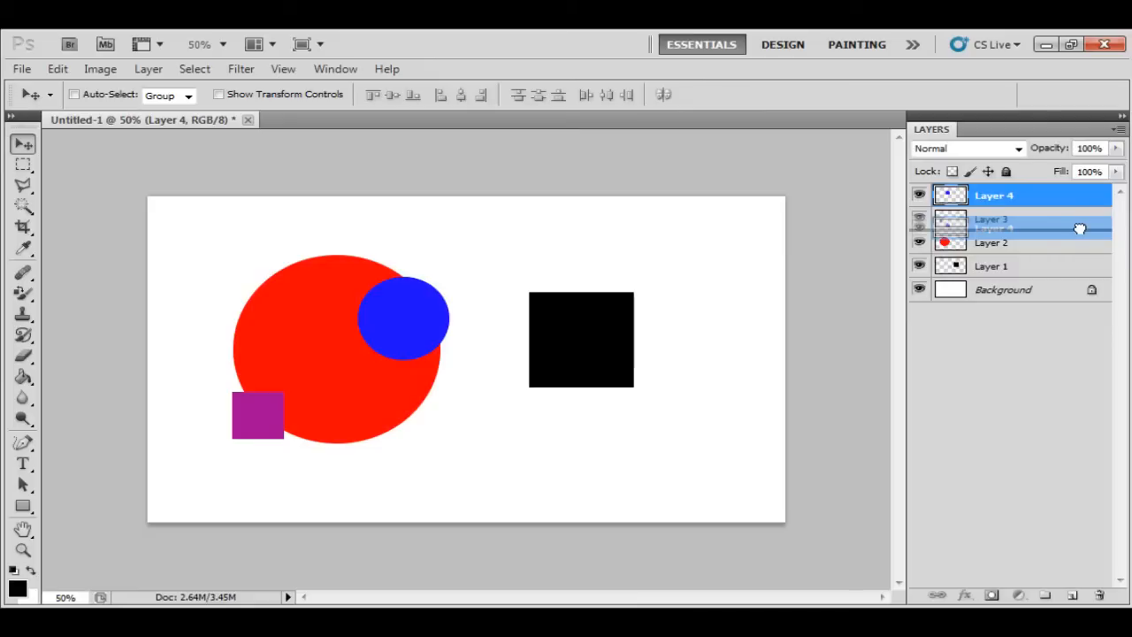
pyautogui.moveTo(1080, 229); pyautogui.dragTo(1076, 280)
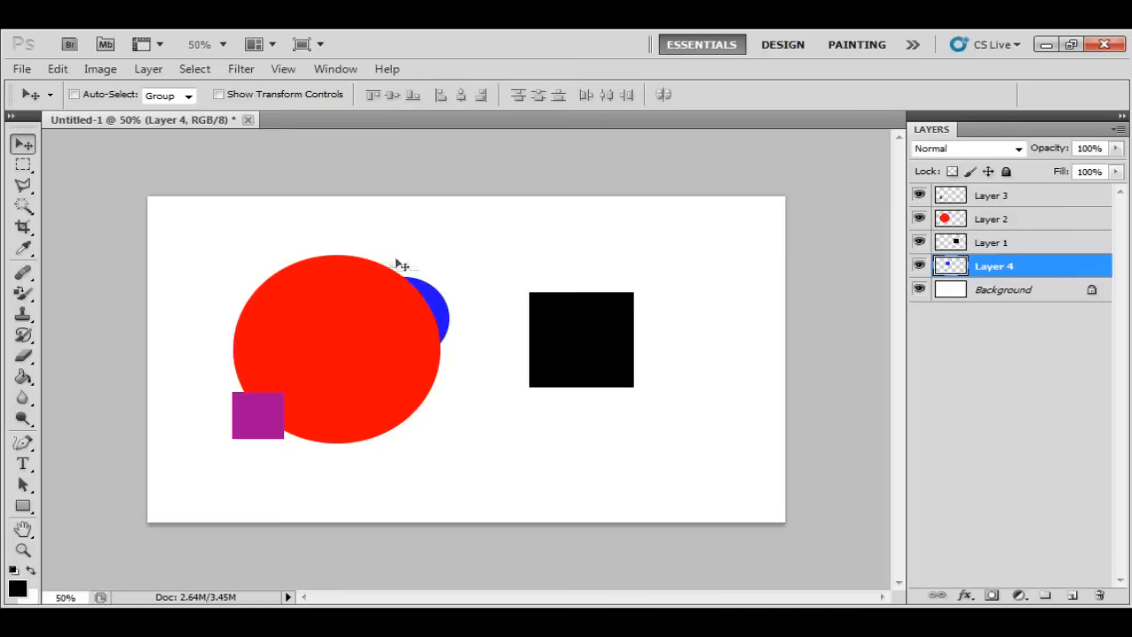
# Move the red circle's Layer 2 to the top of the stack and try to raise the Background layer above Layer 1
pyautogui.click(981, 220)
pyautogui.moveTo(960, 221); pyautogui.dragTo(966, 194)
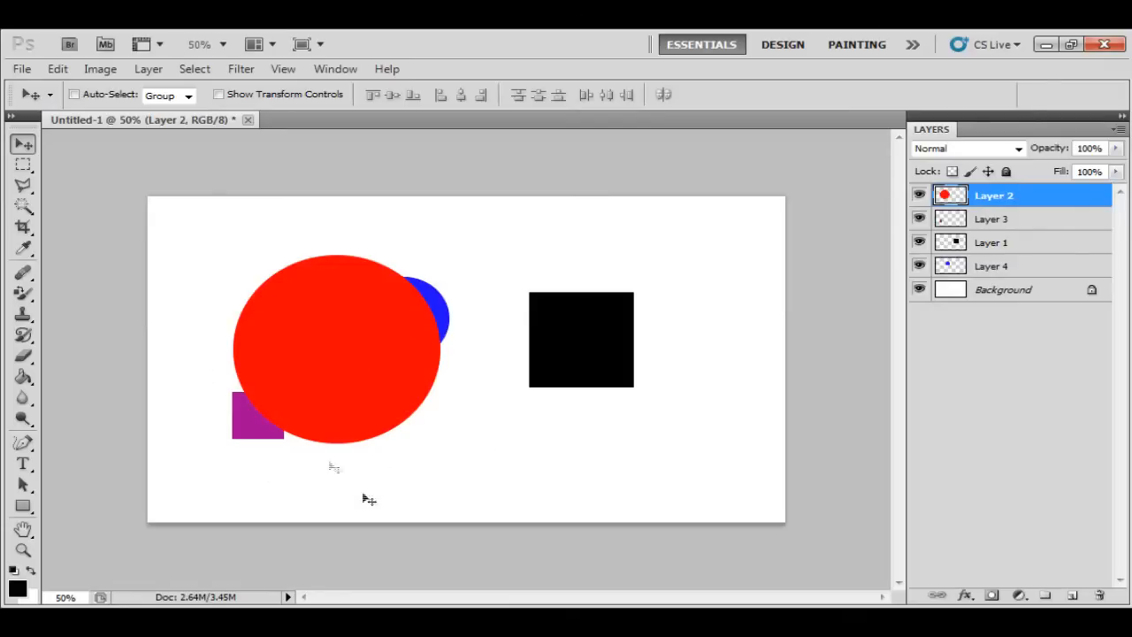
pyautogui.moveTo(1028, 296); pyautogui.dragTo(1039, 230)
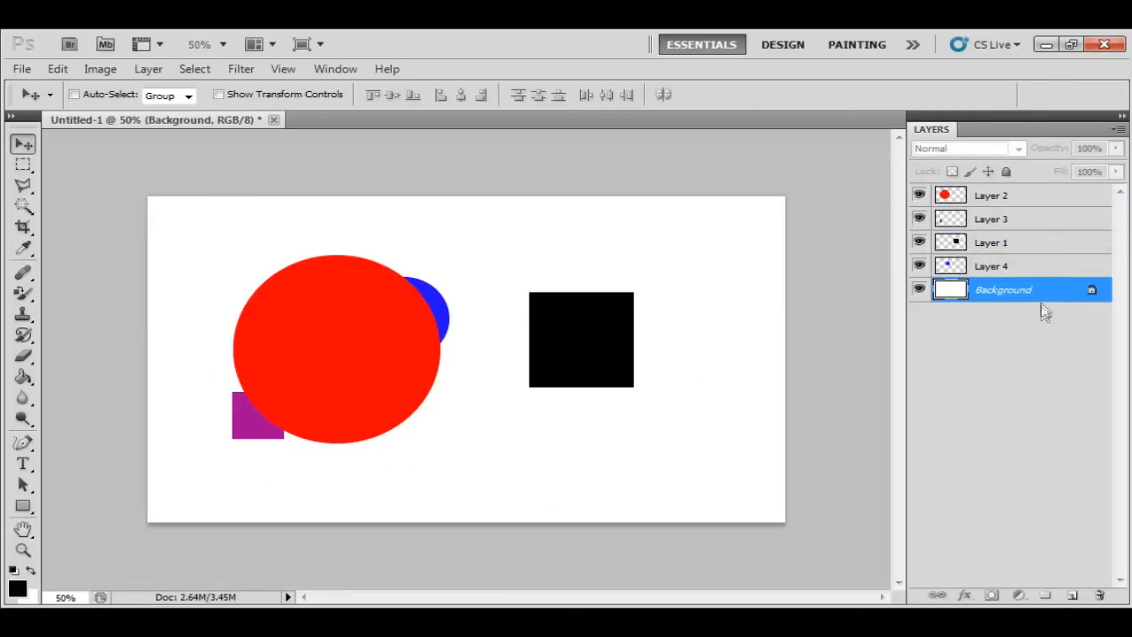
# Lock Layer 2's position and try to move the red circle, and switch the layer's full lock on and off
pyautogui.click(1014, 196)
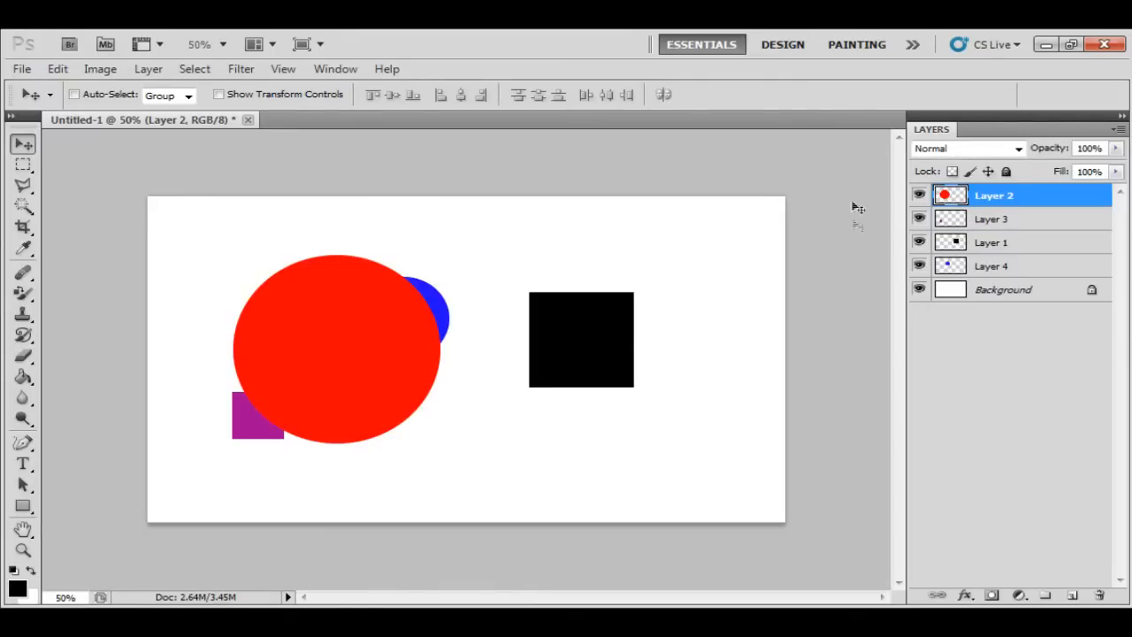
pyautogui.click(988, 172)
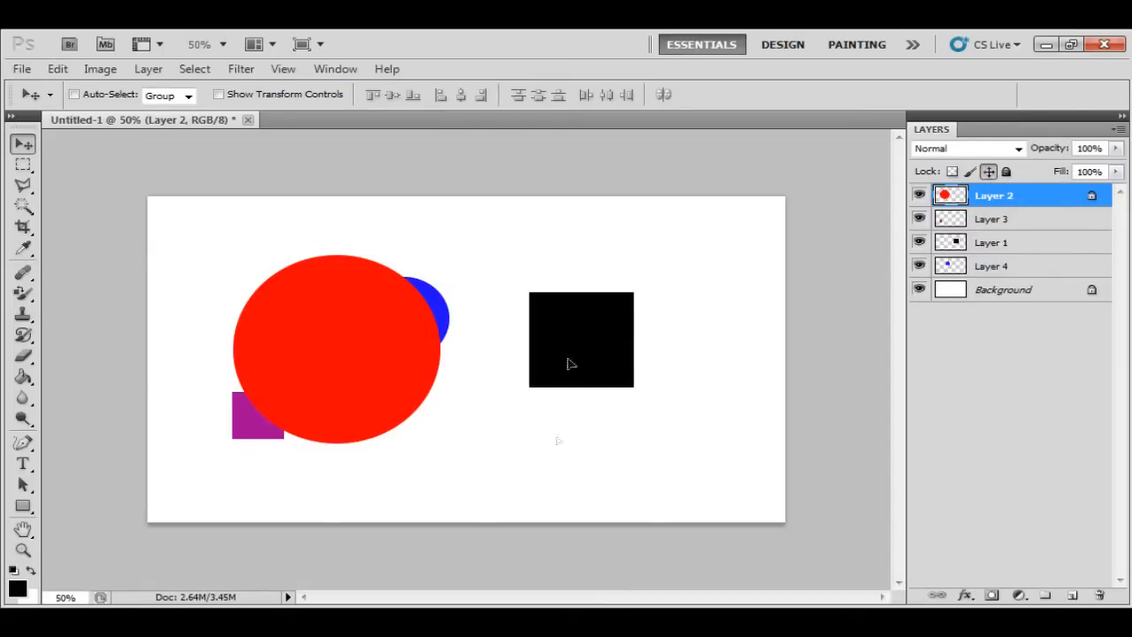
pyautogui.click(330, 386)
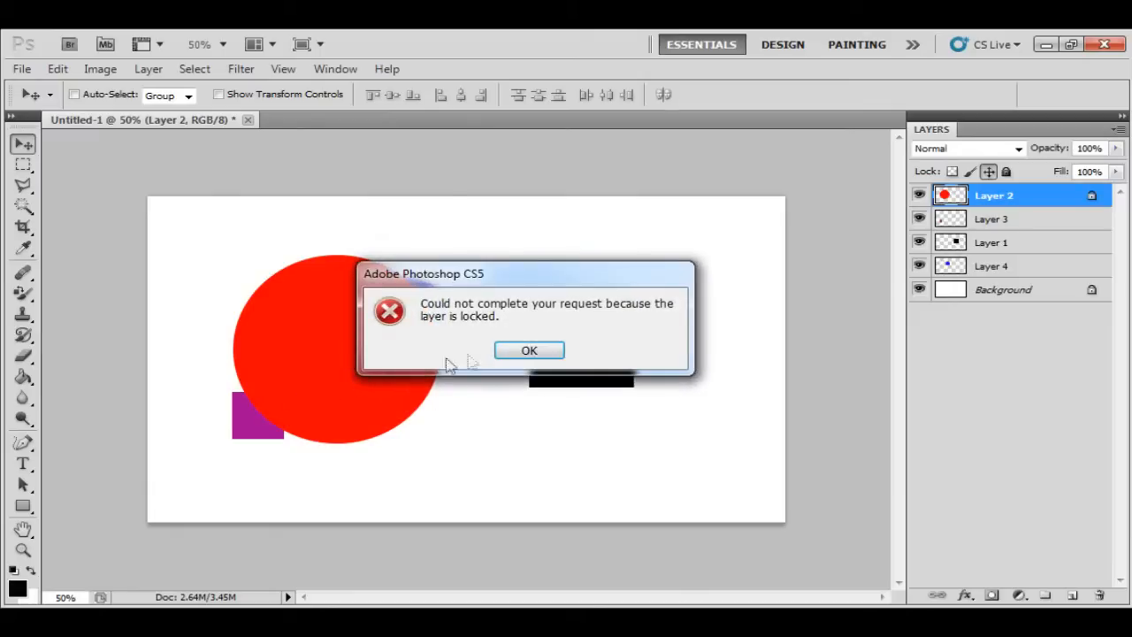
pyautogui.click(529, 350)
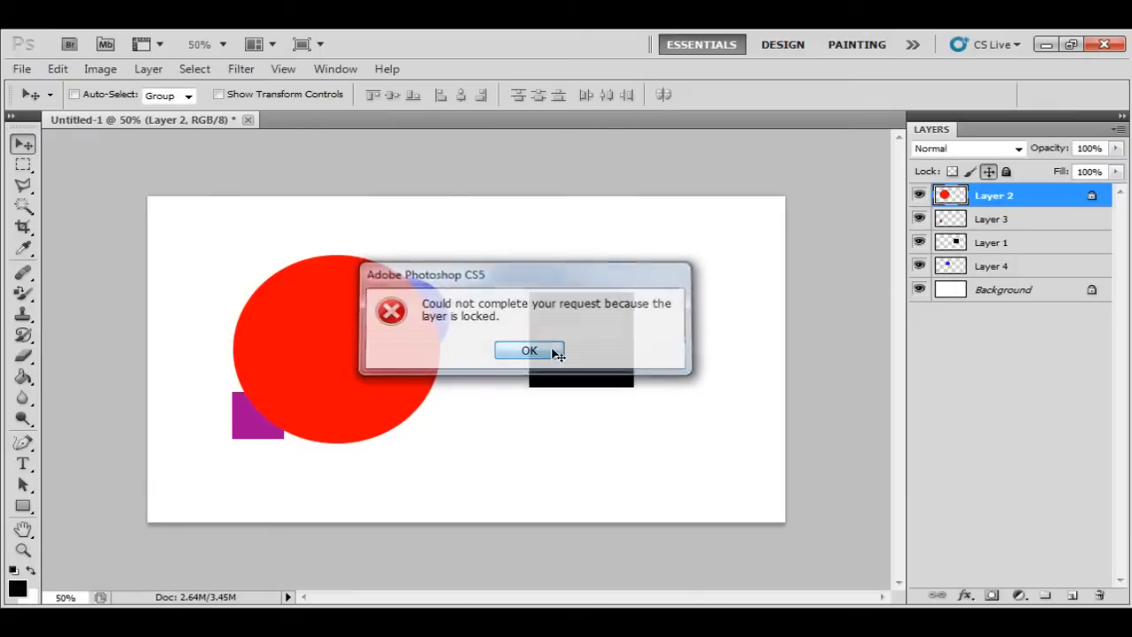
pyautogui.click(1006, 172)
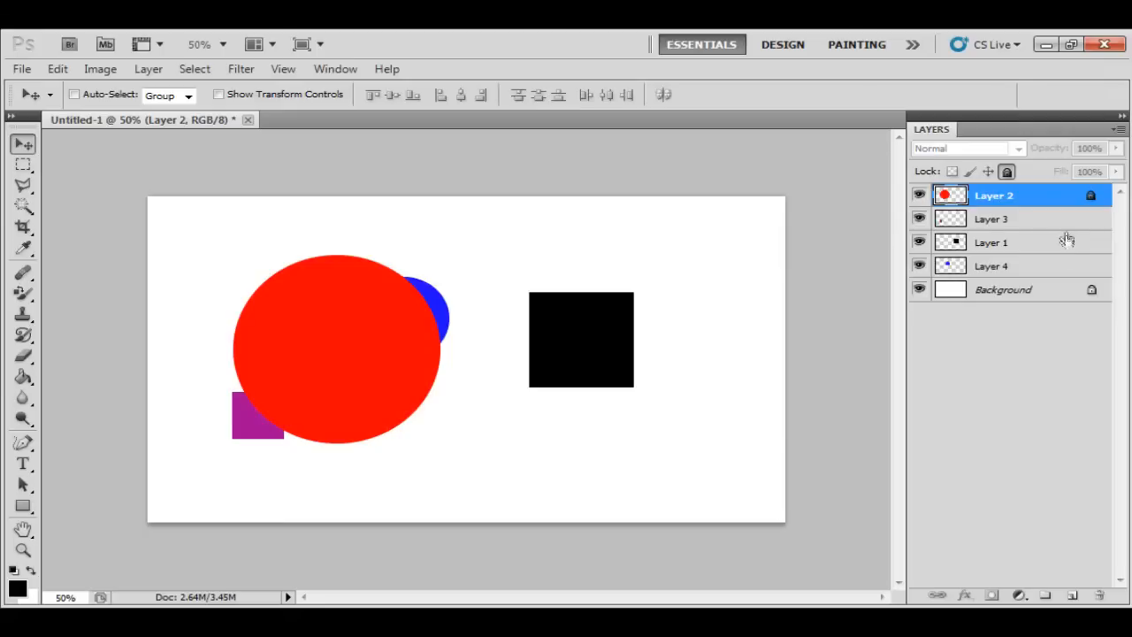
pyautogui.click(1007, 172)
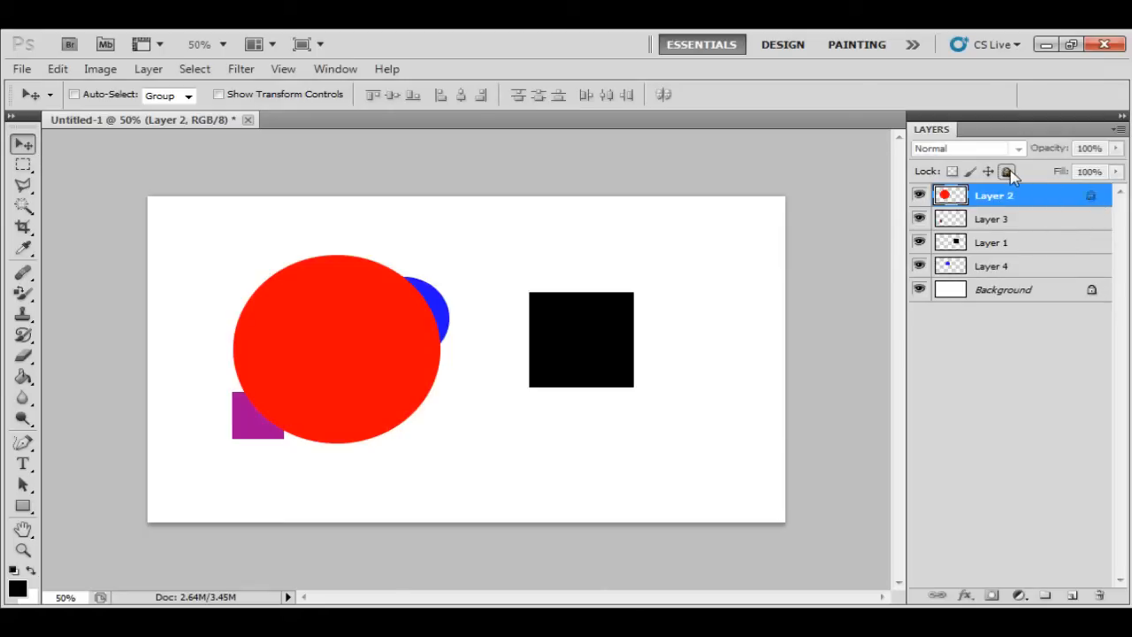
# Deselect all layers and add a new empty layer at the top of the stack
pyautogui.click(1049, 292)
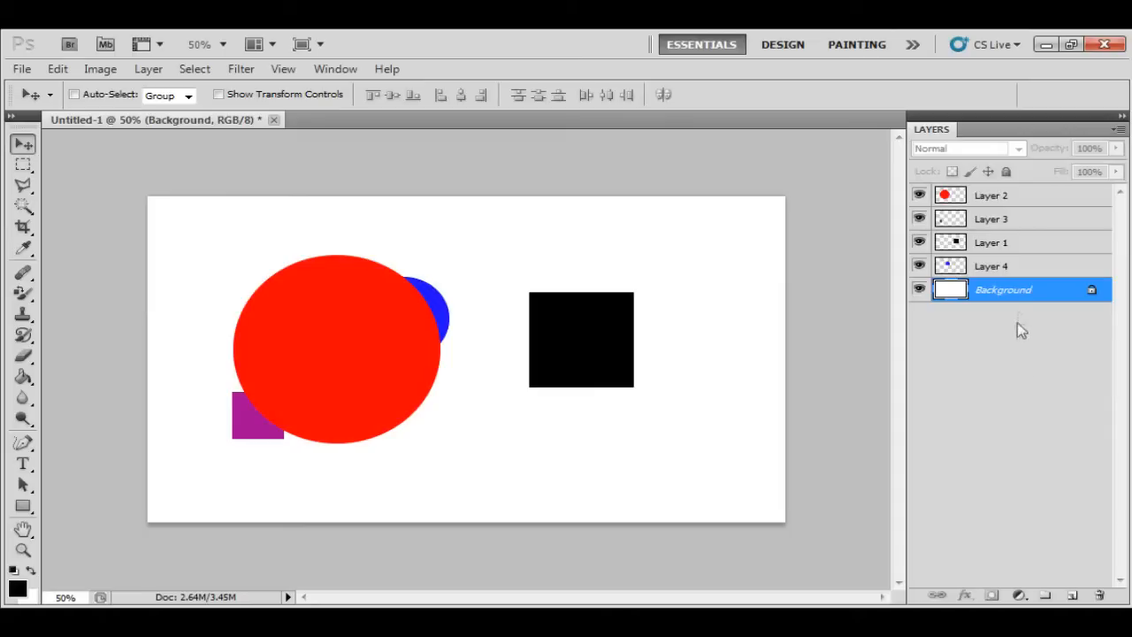
pyautogui.click(1018, 268)
pyautogui.click(1033, 473)
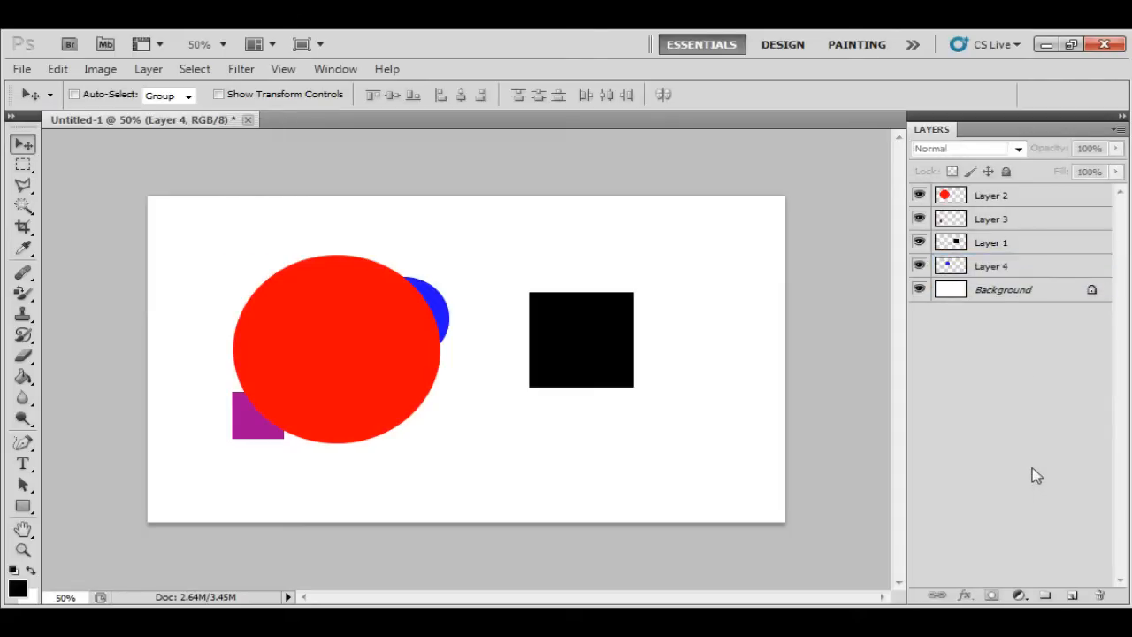
pyautogui.click(1073, 596)
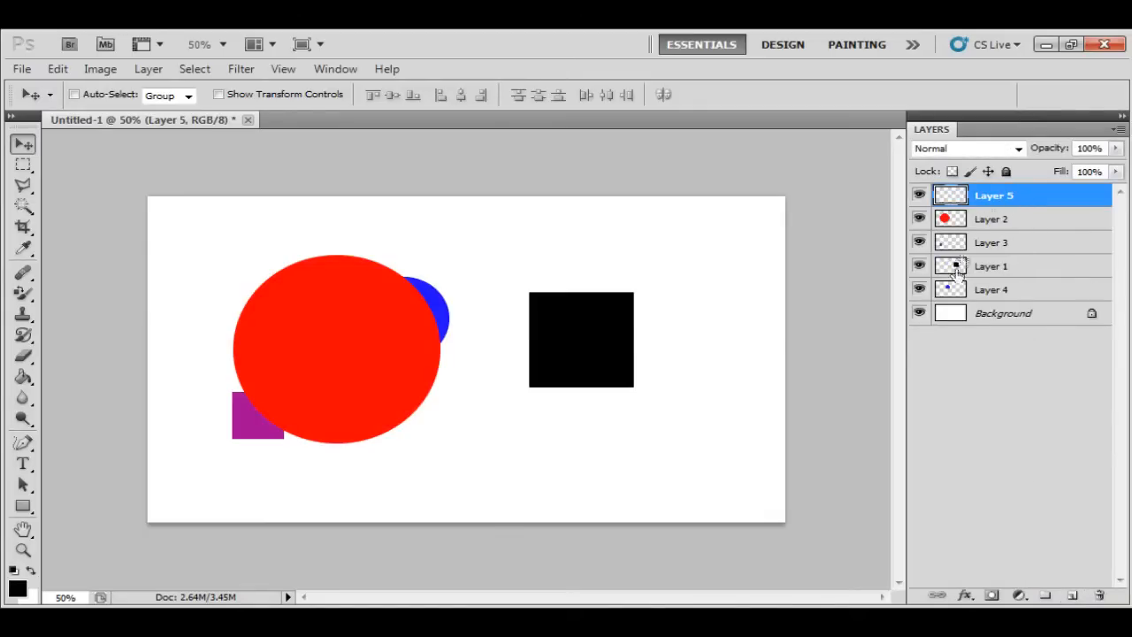
# Add a new empty layer directly above Layer 1 and merge it down into Layer 1
pyautogui.click(987, 275)
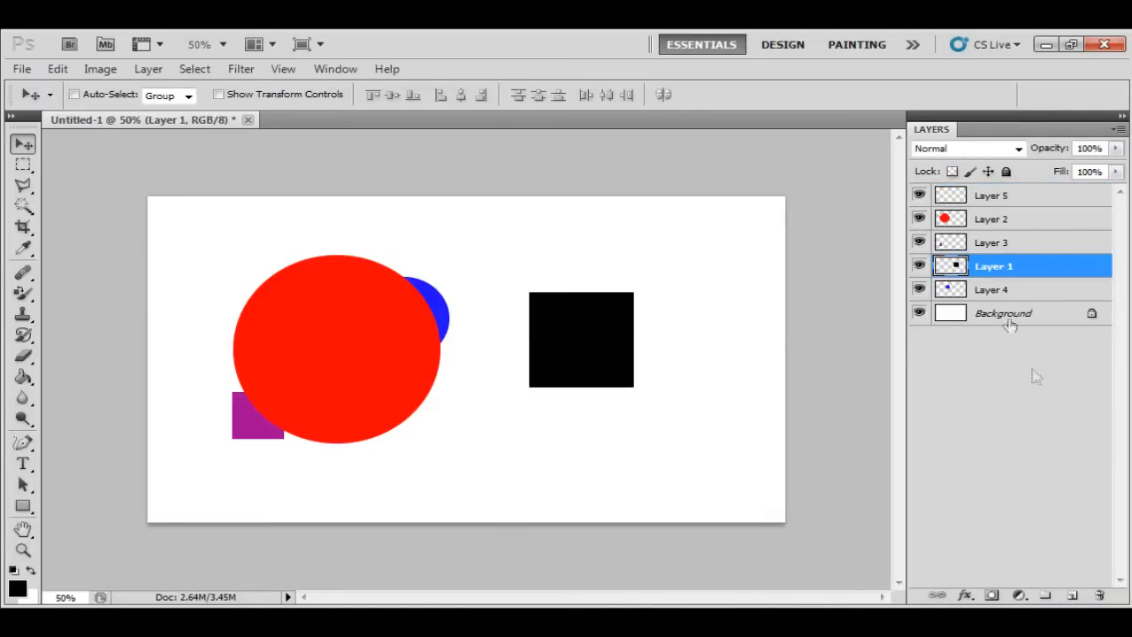
pyautogui.click(1073, 596)
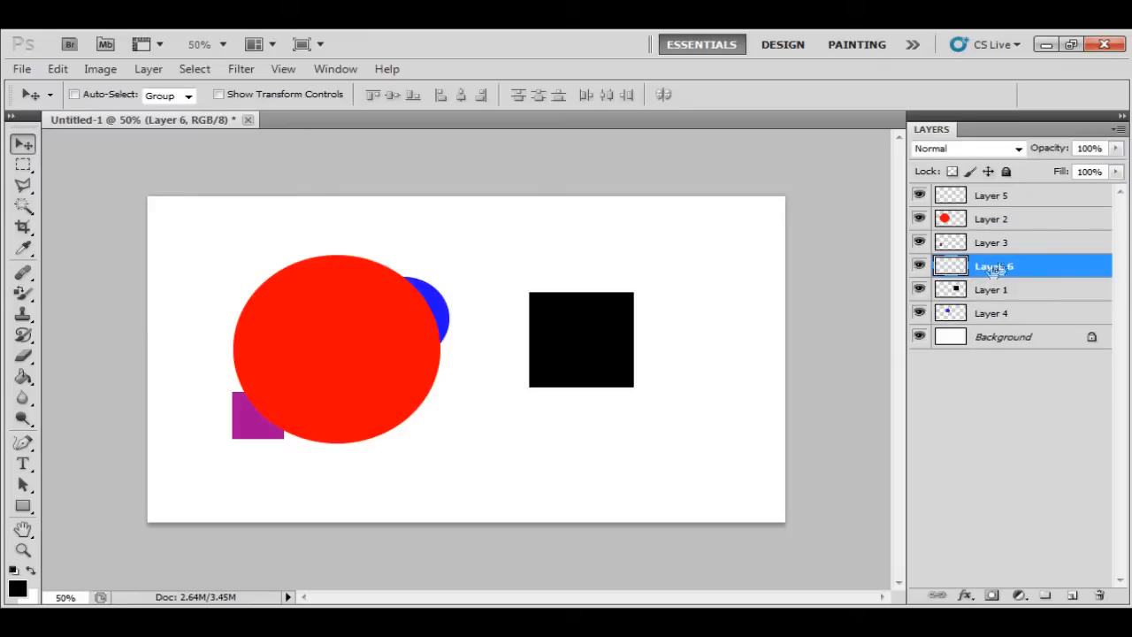
pyautogui.hotkey('ctrl', 'e')
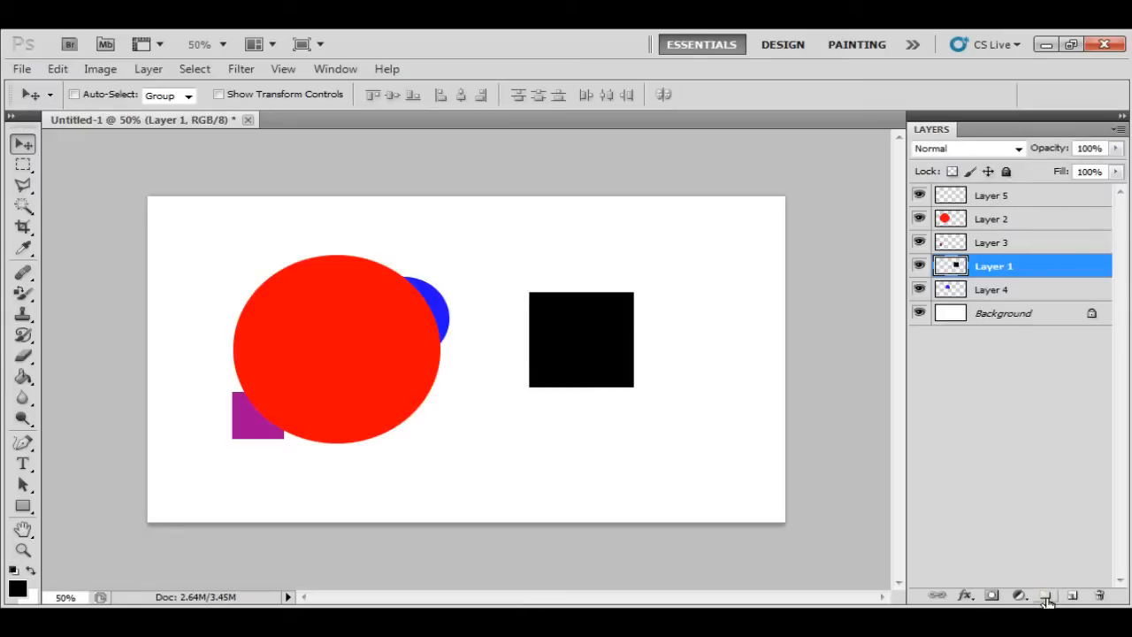
# Create a layer group at the top of the stack and move Layer 2 into it
pyautogui.click(1049, 492)
pyautogui.click(1044, 595)
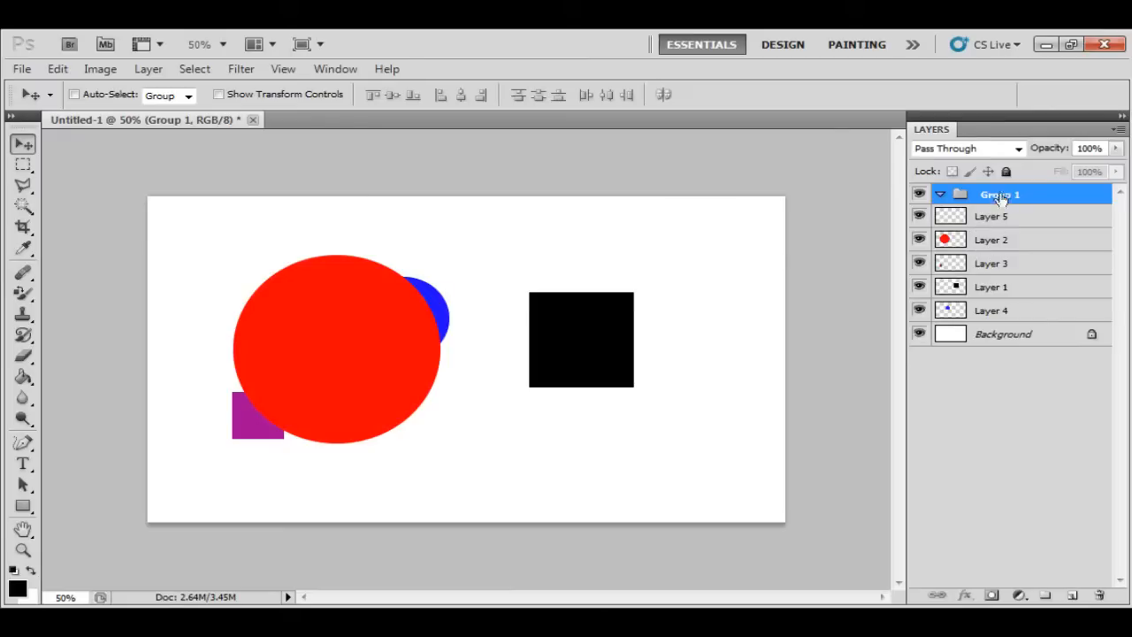
pyautogui.moveTo(998, 241); pyautogui.dragTo(1020, 196)
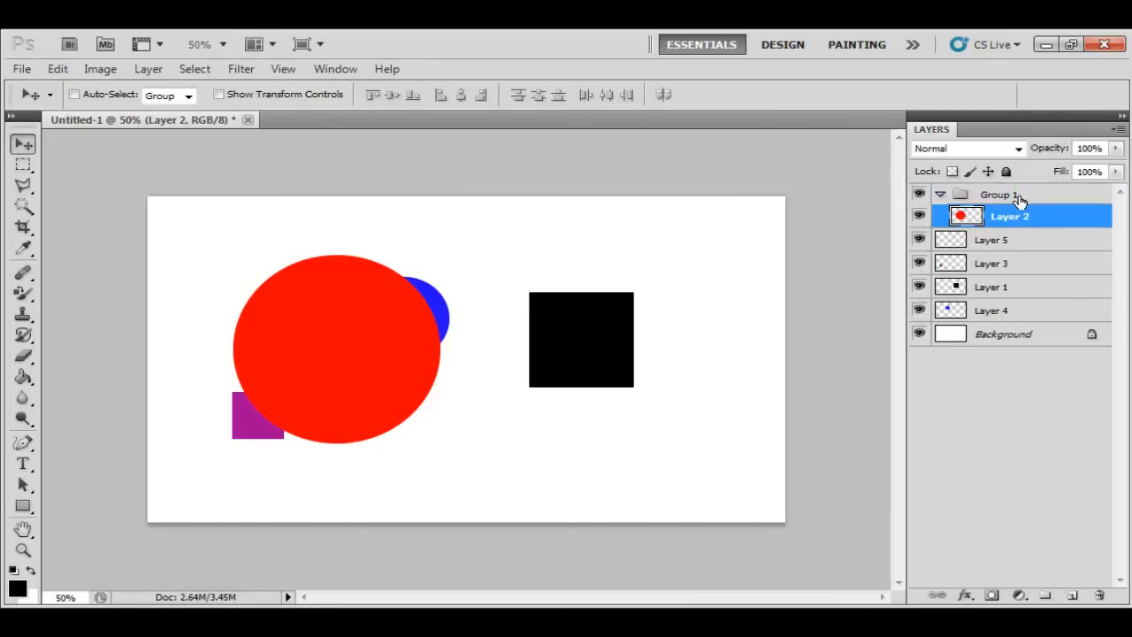
pyautogui.click(940, 196)
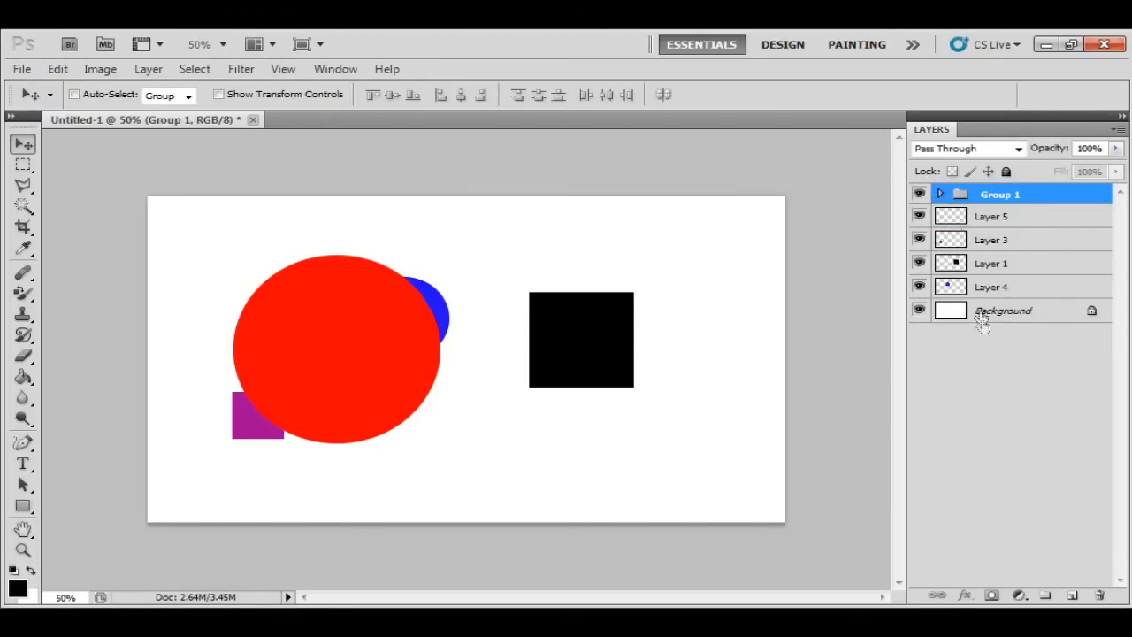
pyautogui.click(940, 197)
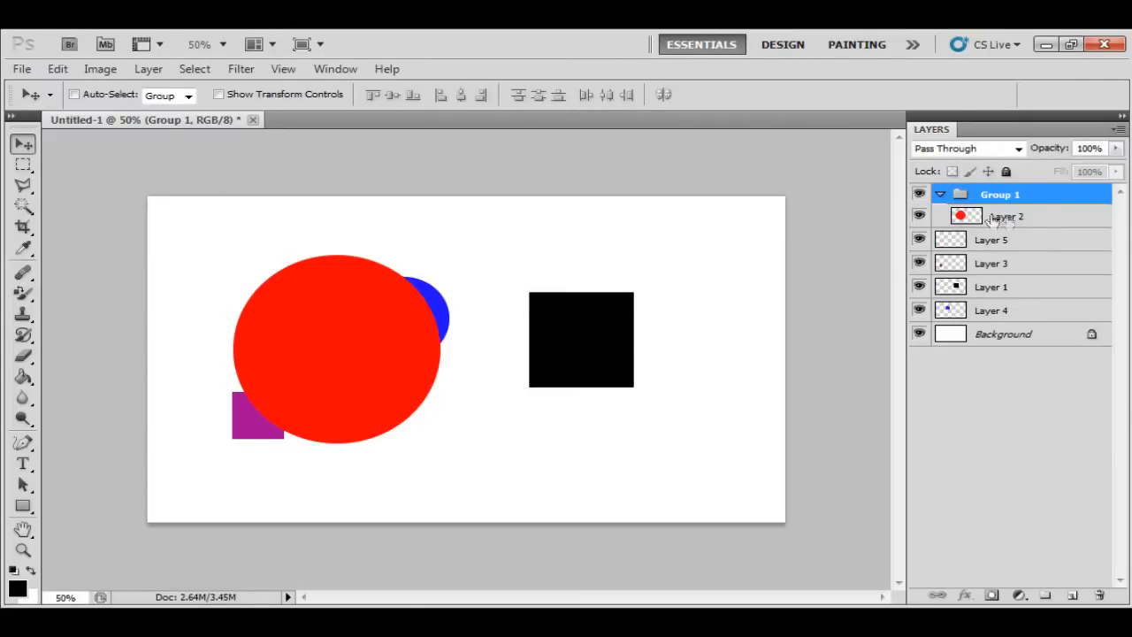
# Rename the blue circle's Layer 4 as Blue_Circle
pyautogui.click(994, 311)
pyautogui.doubleClick(996, 317)
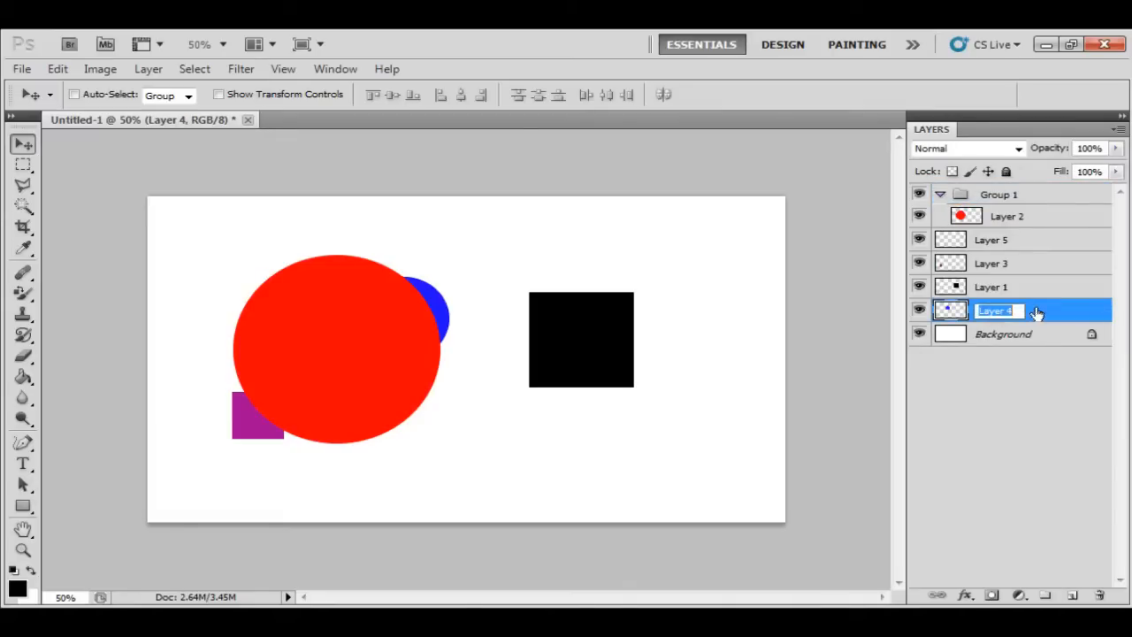
pyautogui.write('Blue_Circle')
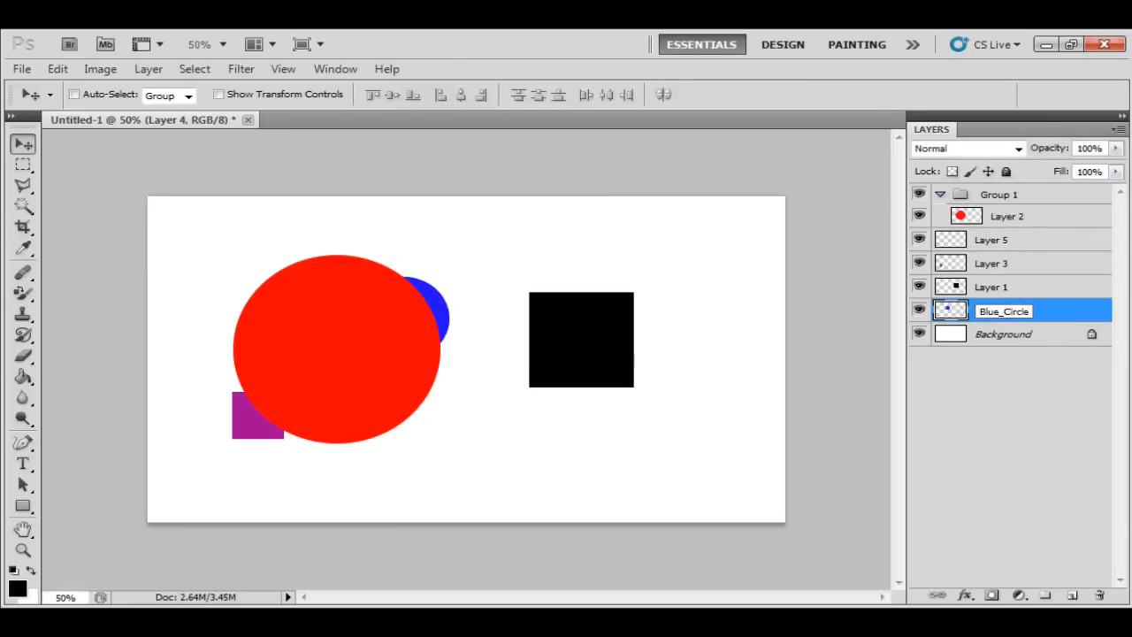
pyautogui.click(1000, 396)
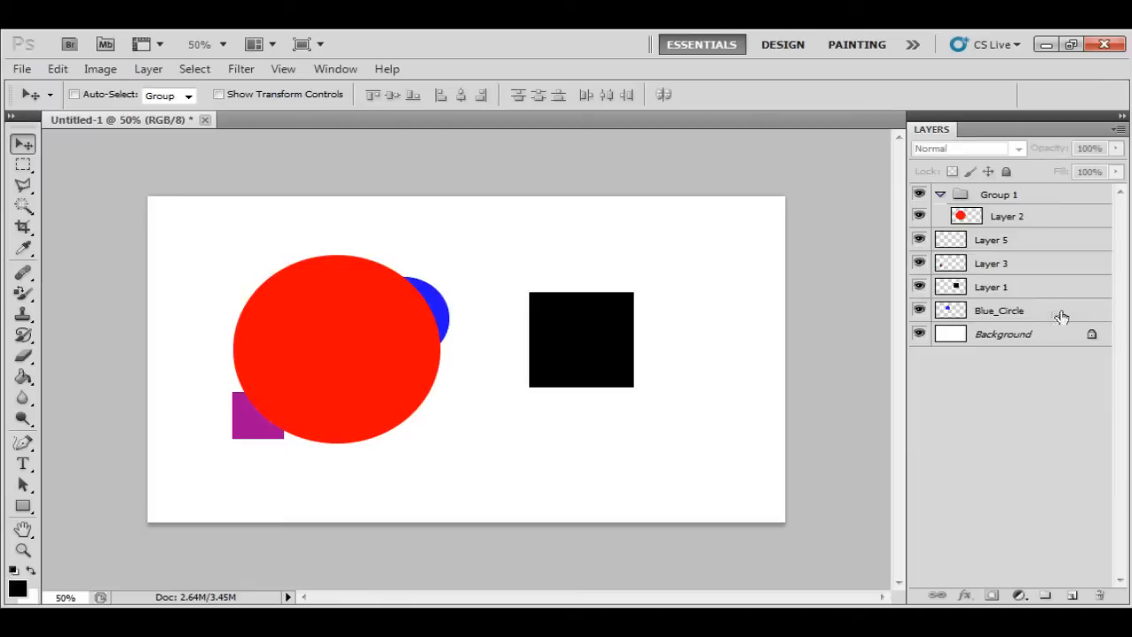
# Move the Blue_Circle layer into Group 1 and rename the group as Circles
pyautogui.moveTo(1021, 316); pyautogui.dragTo(1049, 195)
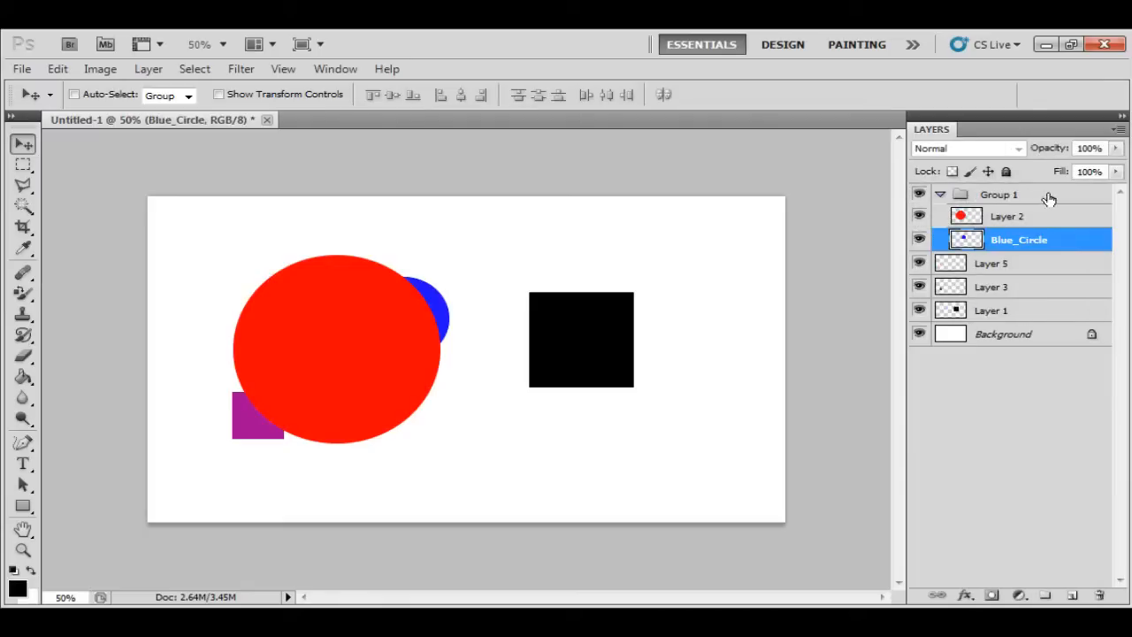
pyautogui.click(940, 194)
pyautogui.doubleClick(1002, 194)
pyautogui.write('Ci')
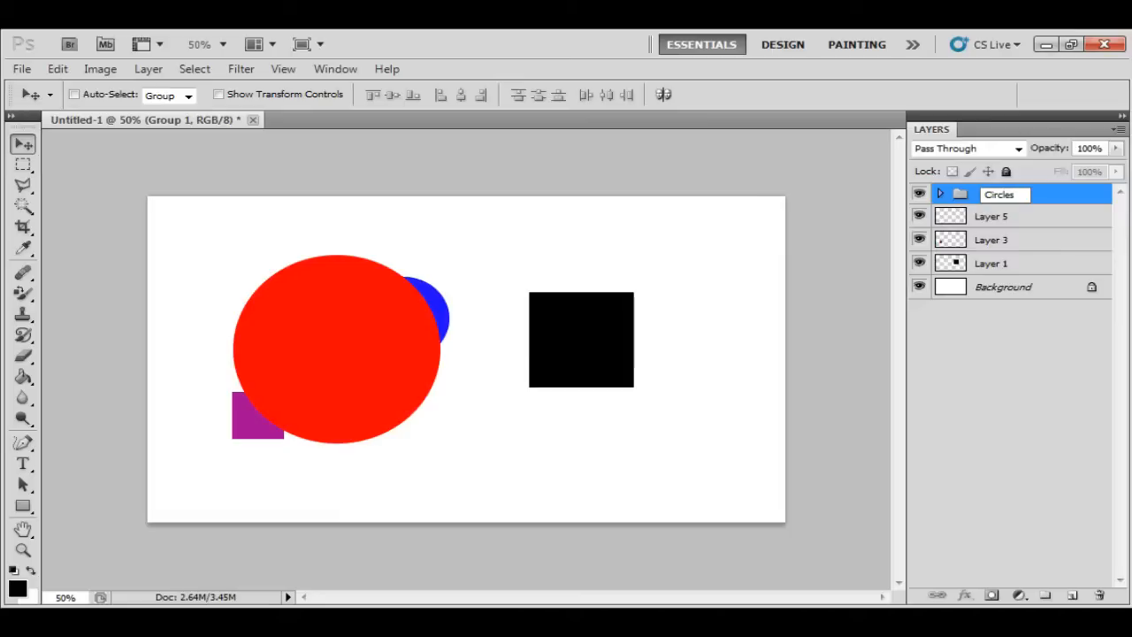
pyautogui.write('rcles')
pyautogui.click(990, 332)
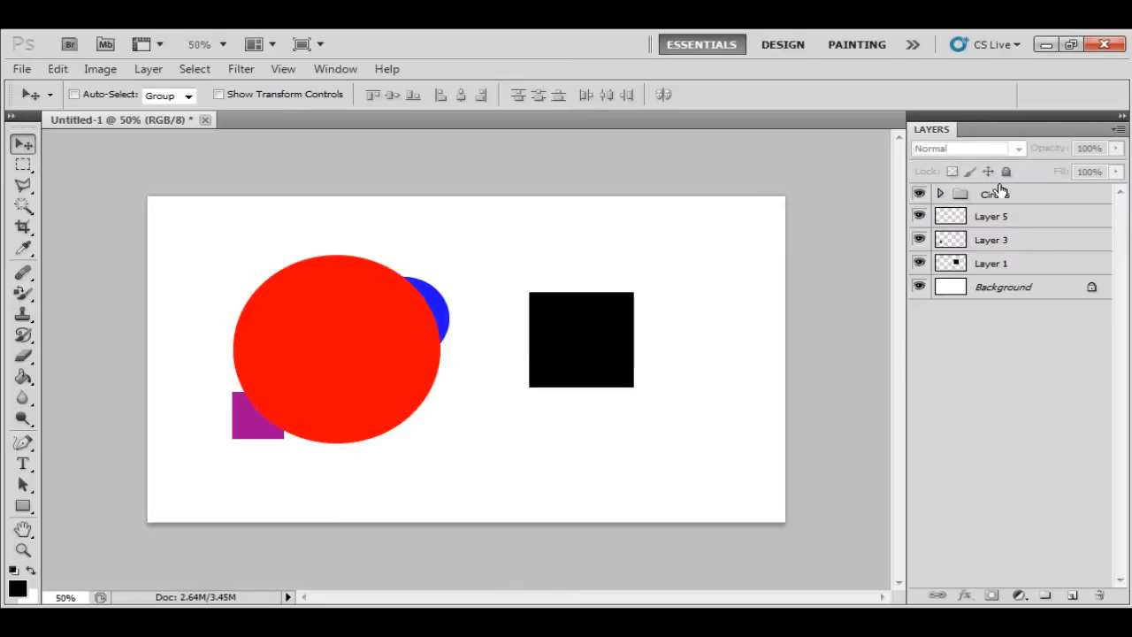
# Lower the opacity of the black square's Layer 1 and restore it to 100%
pyautogui.click(988, 263)
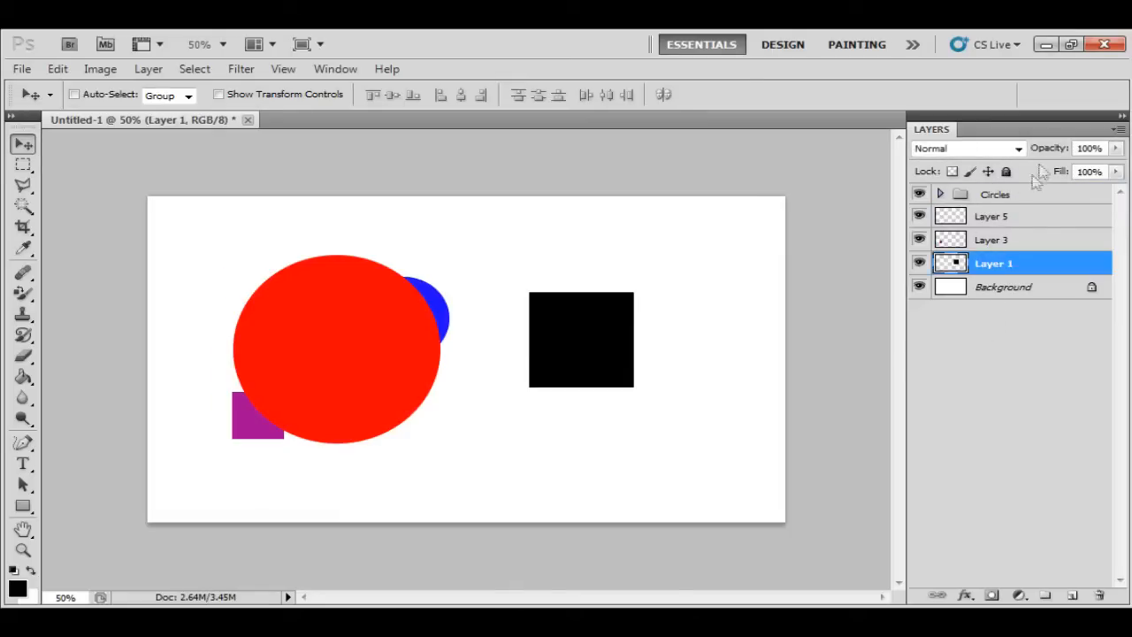
pyautogui.click(1116, 150)
pyautogui.moveTo(1116, 170); pyautogui.dragTo(1055, 171)
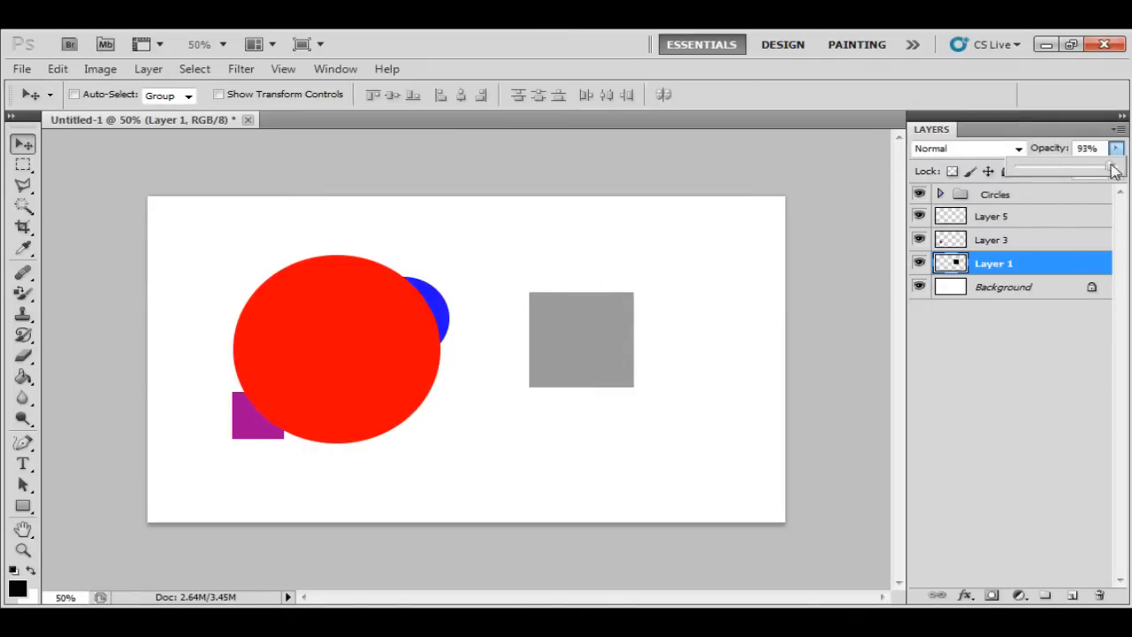
pyautogui.moveTo(1112, 170); pyautogui.dragTo(1122, 170)
pyautogui.click(1094, 137)
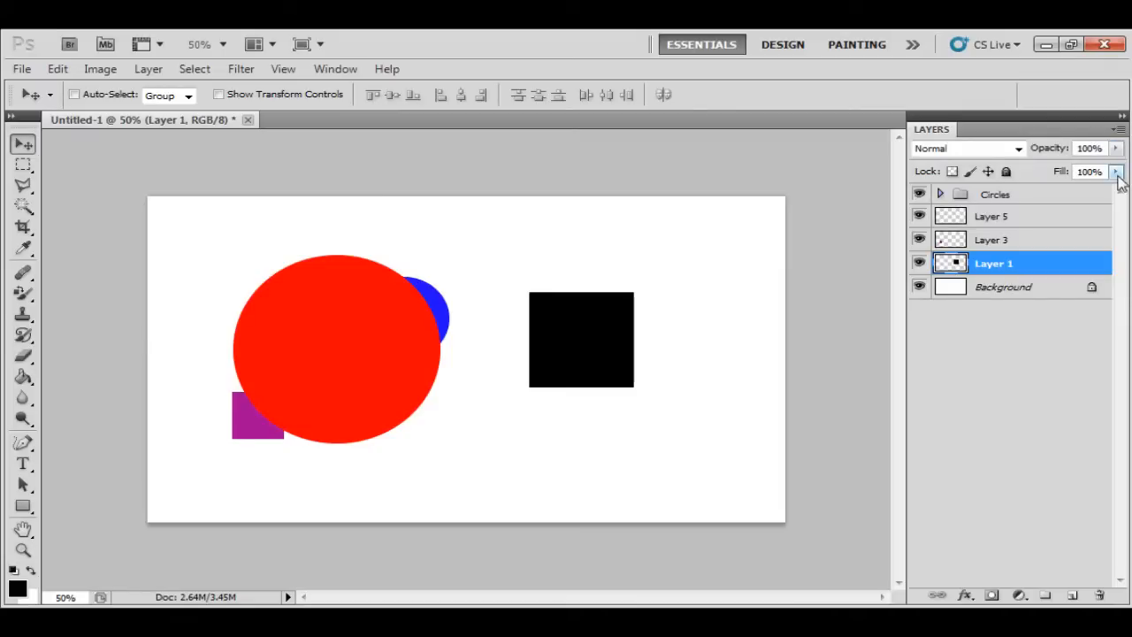
# Lower the fill of the black square's Layer 1 and restore it to 100%
pyautogui.click(1116, 171)
pyautogui.moveTo(1116, 192); pyautogui.dragTo(1113, 216)
pyautogui.click(1028, 265)
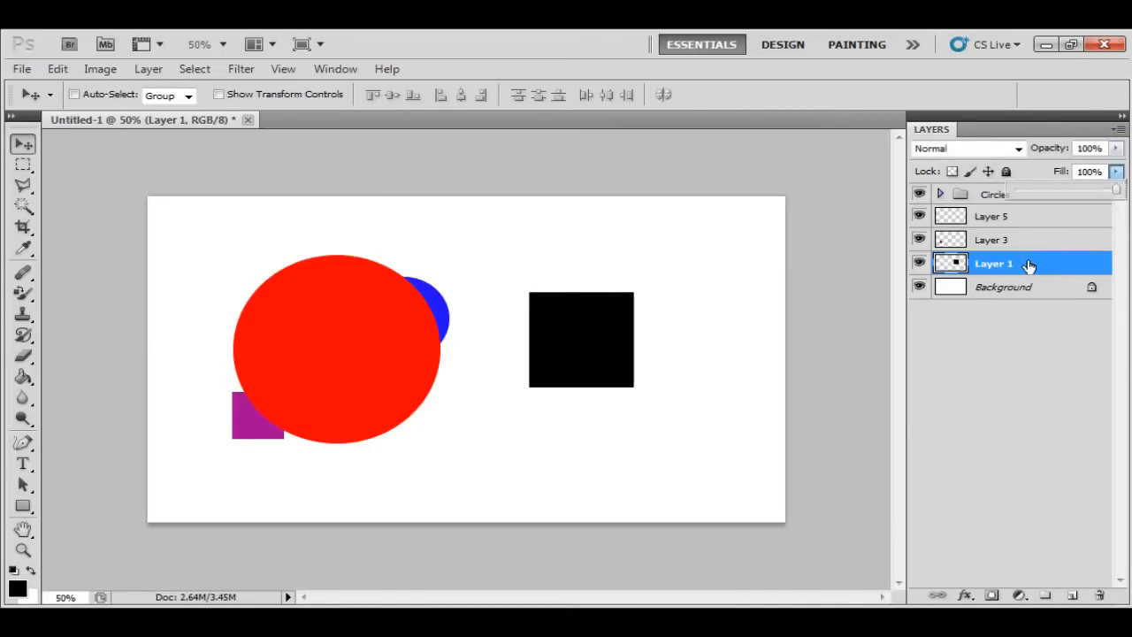
# Hide and show the black square's Layer 1 several times, and hide and show the Circles group once
pyautogui.click(920, 267)
pyautogui.click(920, 267)
pyautogui.click(920, 267)
pyautogui.click(920, 268)
pyautogui.click(920, 267)
pyautogui.click(920, 267)
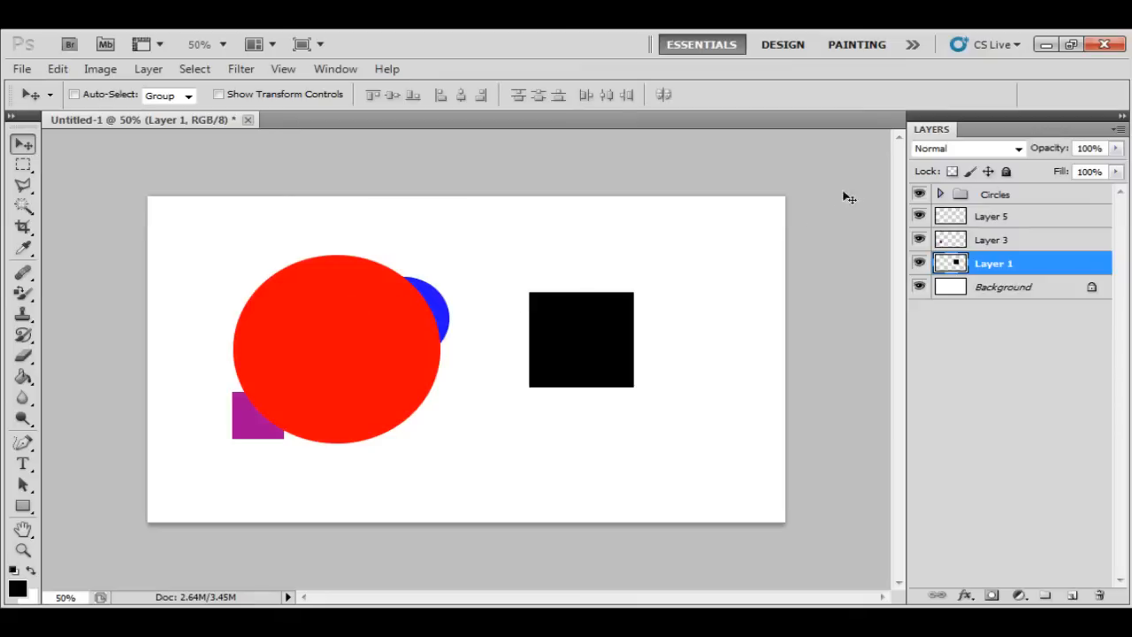
pyautogui.click(919, 195)
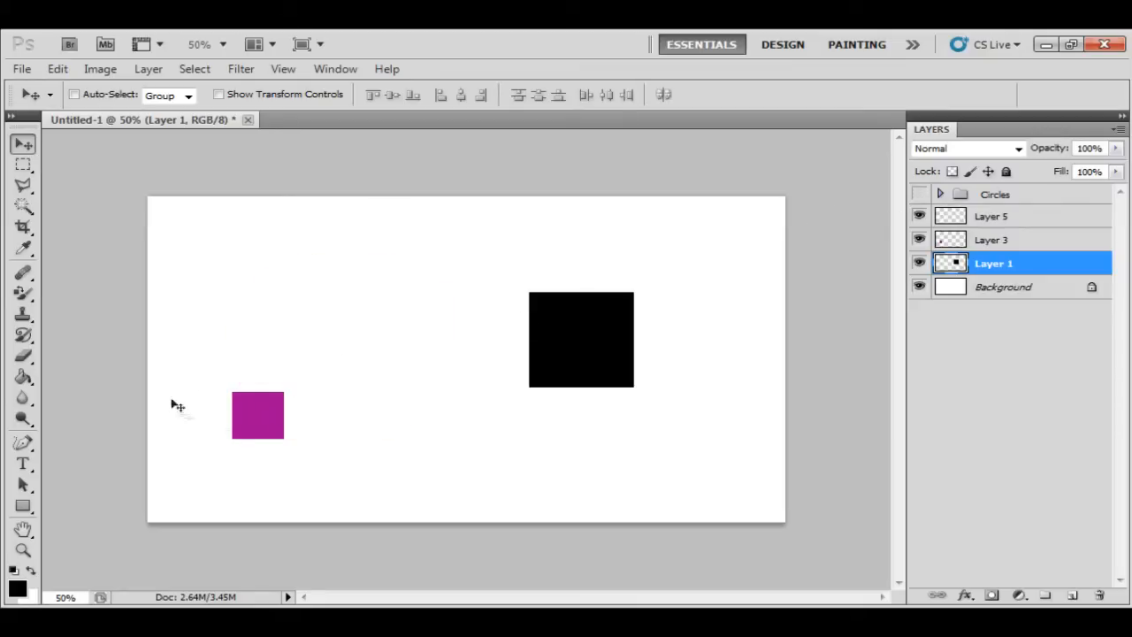
pyautogui.click(920, 195)
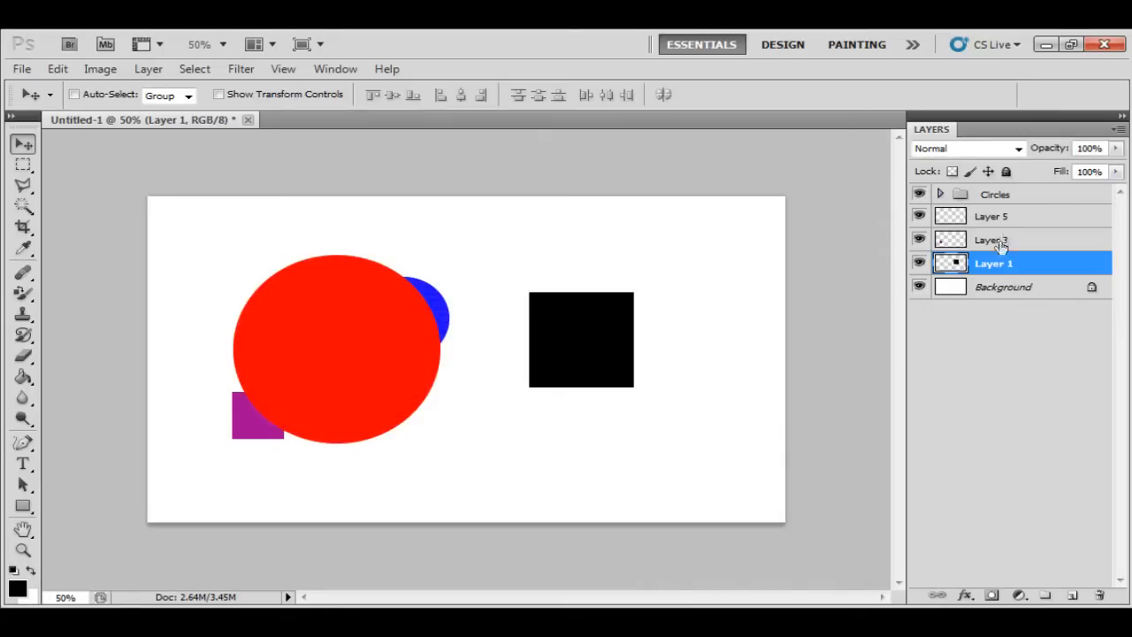
# Delete the black square's Layer 1 and set the delete confirmation not to show again
pyautogui.click(1099, 598)
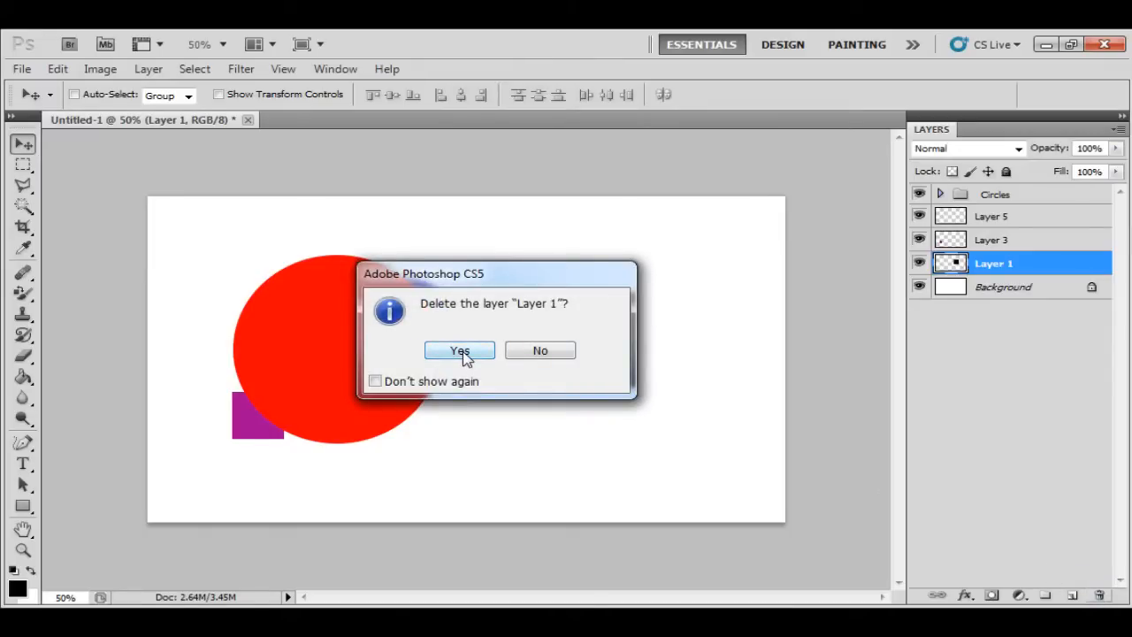
pyautogui.click(378, 382)
pyautogui.click(460, 351)
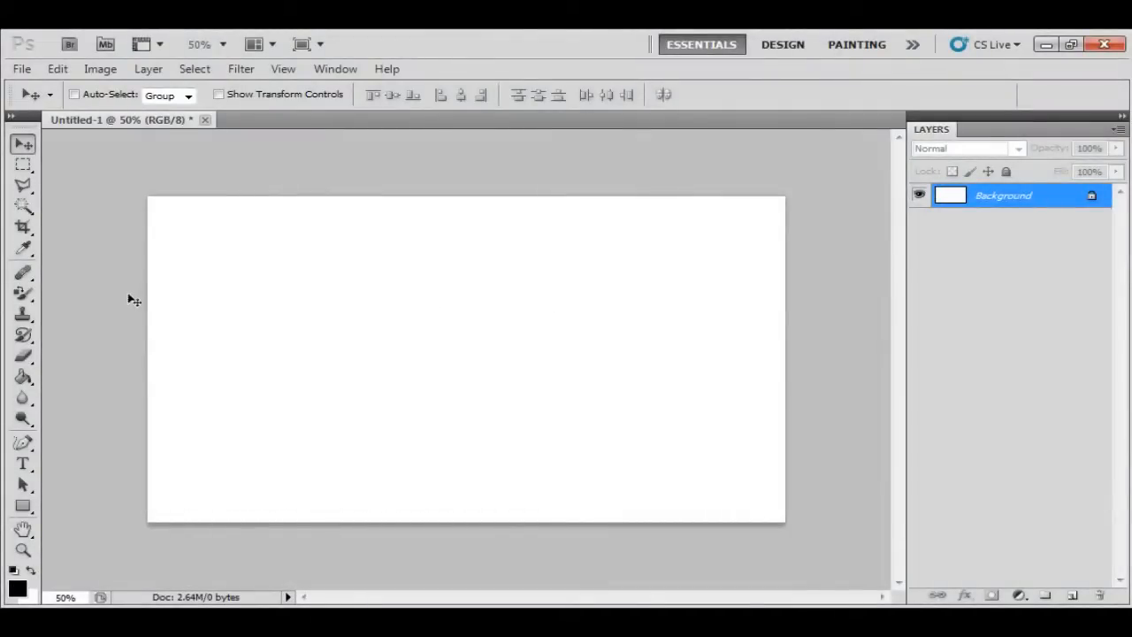
# Draw a large black rectangle directly on the Background layer and undo it
pyautogui.click(24, 507)
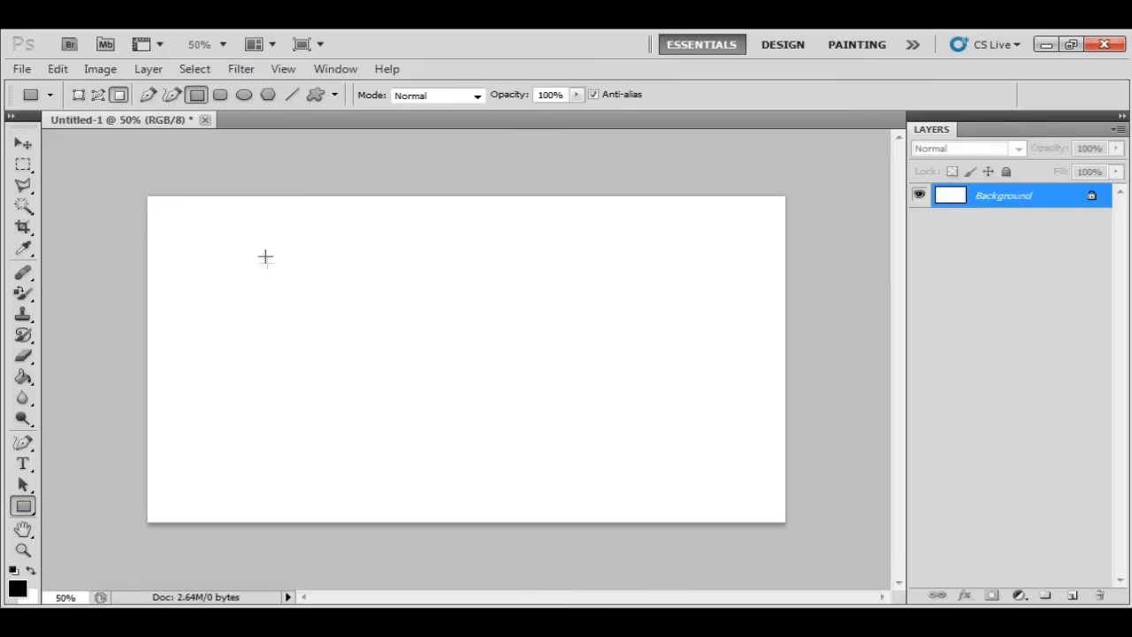
pyautogui.moveTo(263, 250); pyautogui.dragTo(471, 437)
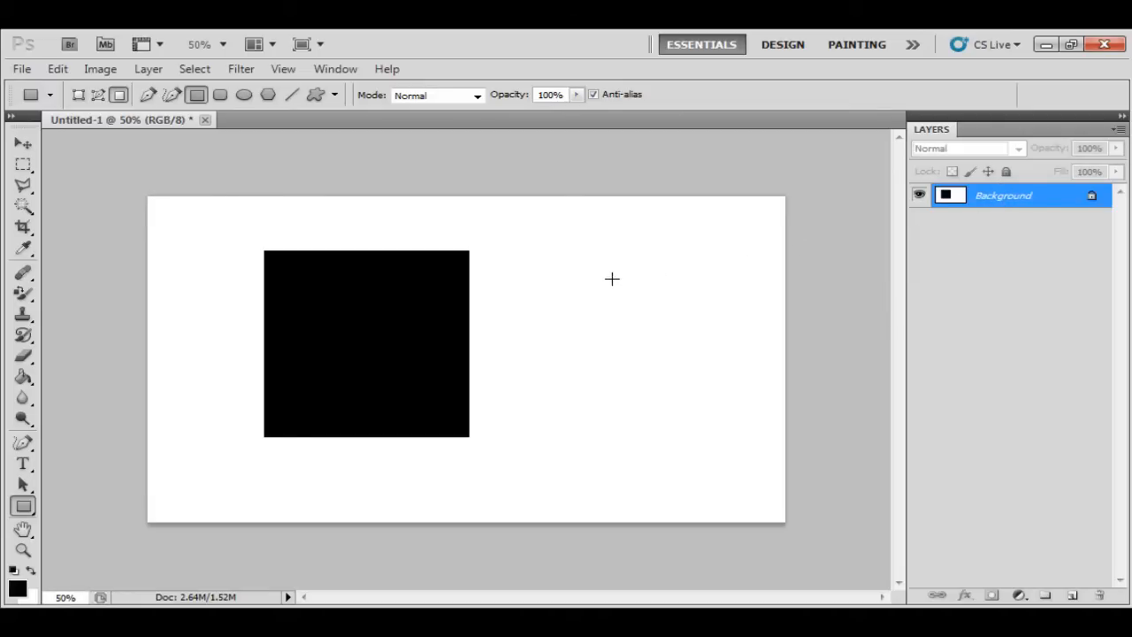
pyautogui.hotkey('ctrl', 'z')
# Add a new layer above the Background and name it Square
pyautogui.click(1073, 595)
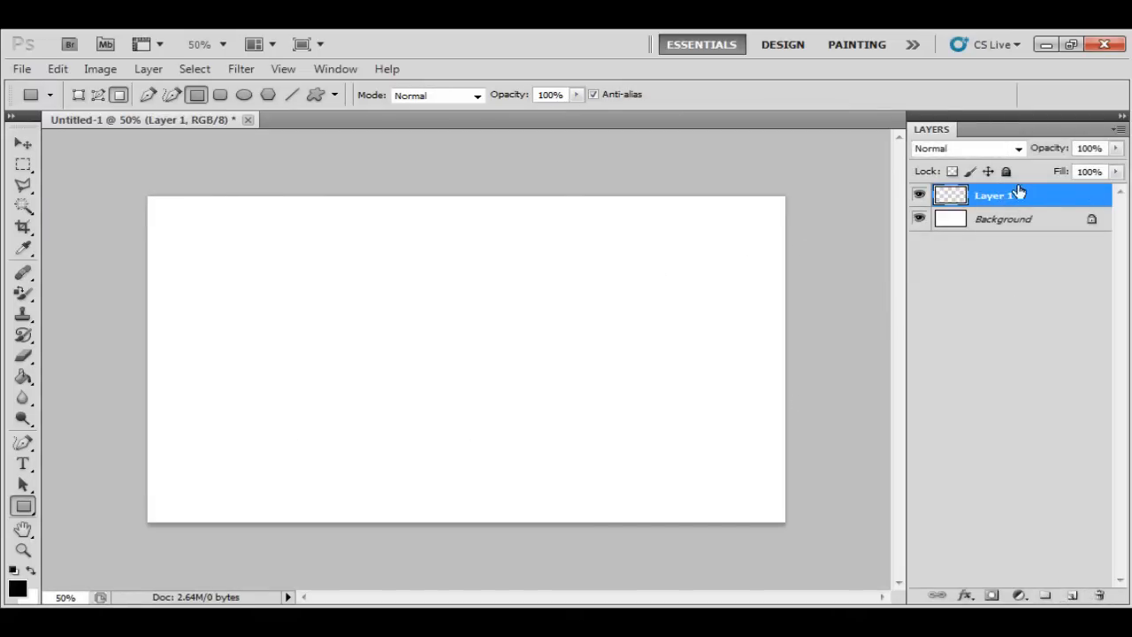
pyautogui.doubleClick(995, 200)
pyautogui.write('Square')
pyautogui.click(387, 247)
# Draw a large black square on the Square layer with the Rectangle tool and shift it slightly towards the canvas centre
pyautogui.moveTo(387, 247); pyautogui.dragTo(613, 453)
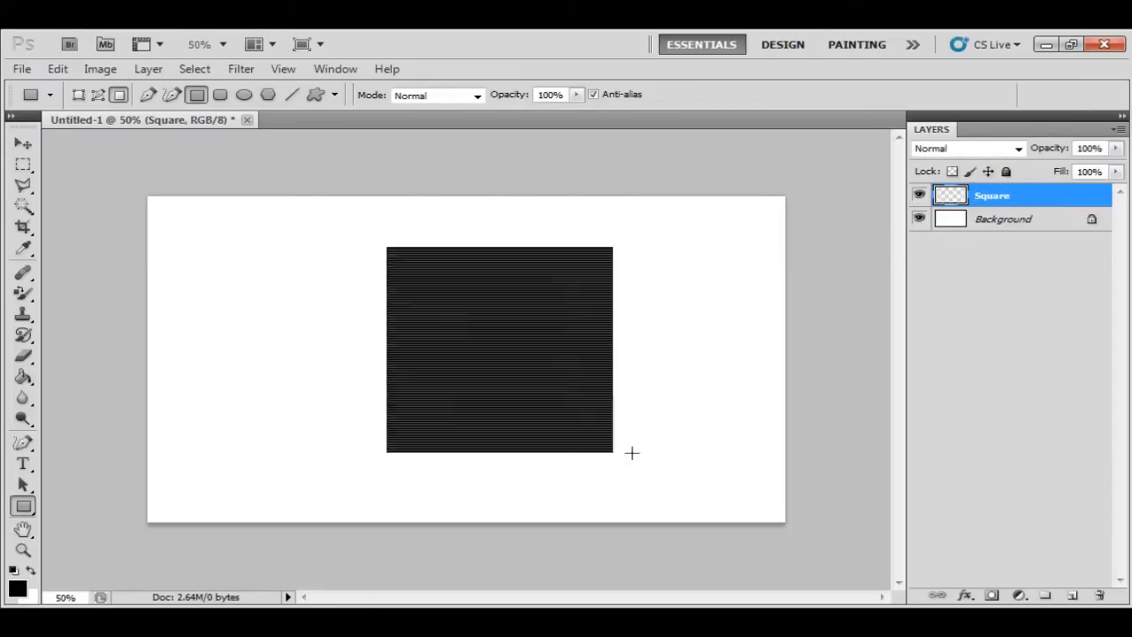
pyautogui.click(24, 143)
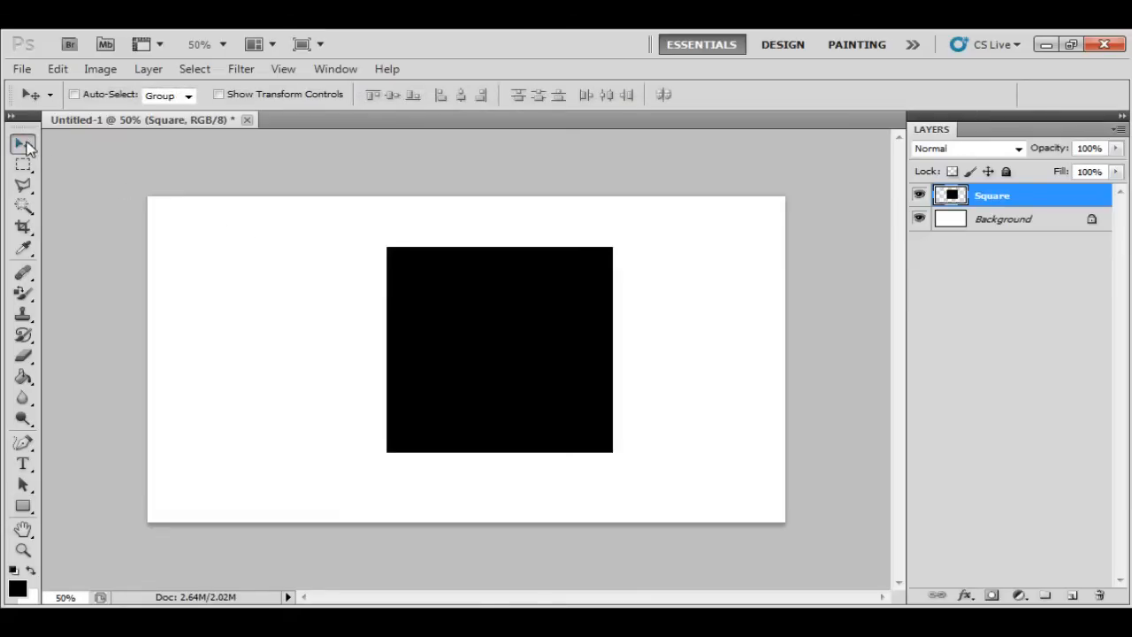
pyautogui.moveTo(498, 337)
pyautogui.mouseDown()
pyautogui.moveTo(362, 345)
pyautogui.moveTo(320, 267)
pyautogui.moveTo(516, 429)
pyautogui.moveTo(322, 360)
pyautogui.moveTo(538, 326)
pyautogui.moveTo(462, 327)
pyautogui.moveTo(478, 324)
pyautogui.moveTo(462, 313)
pyautogui.moveTo(477, 336)
pyautogui.mouseUp()
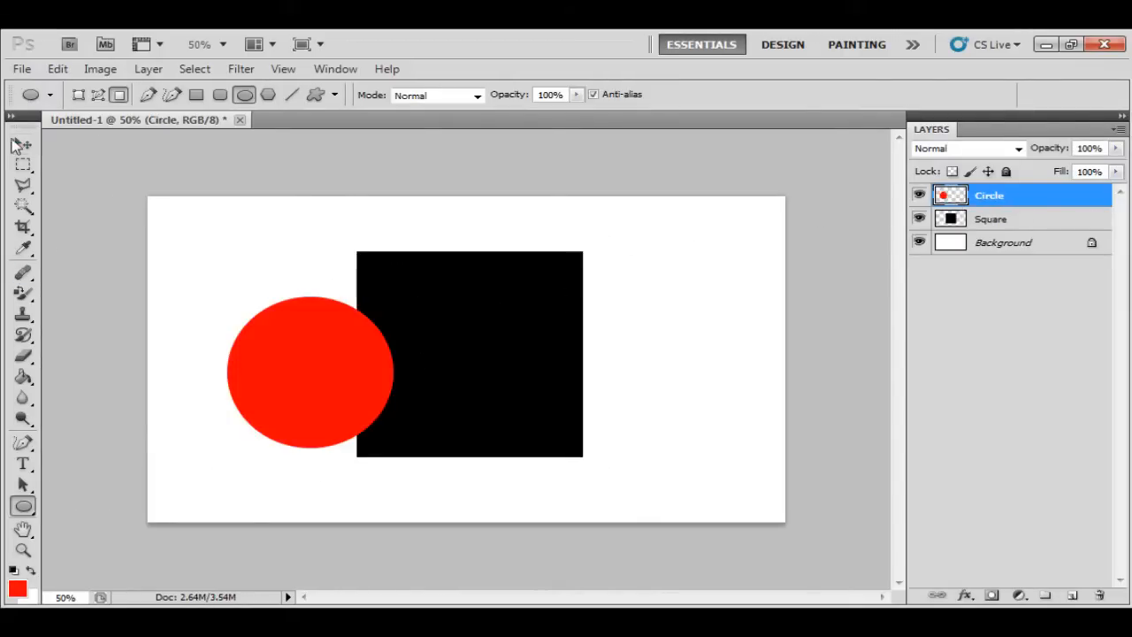
# Move the red circle onto the middle of the black square with the Move tool
pyautogui.click(23, 143)
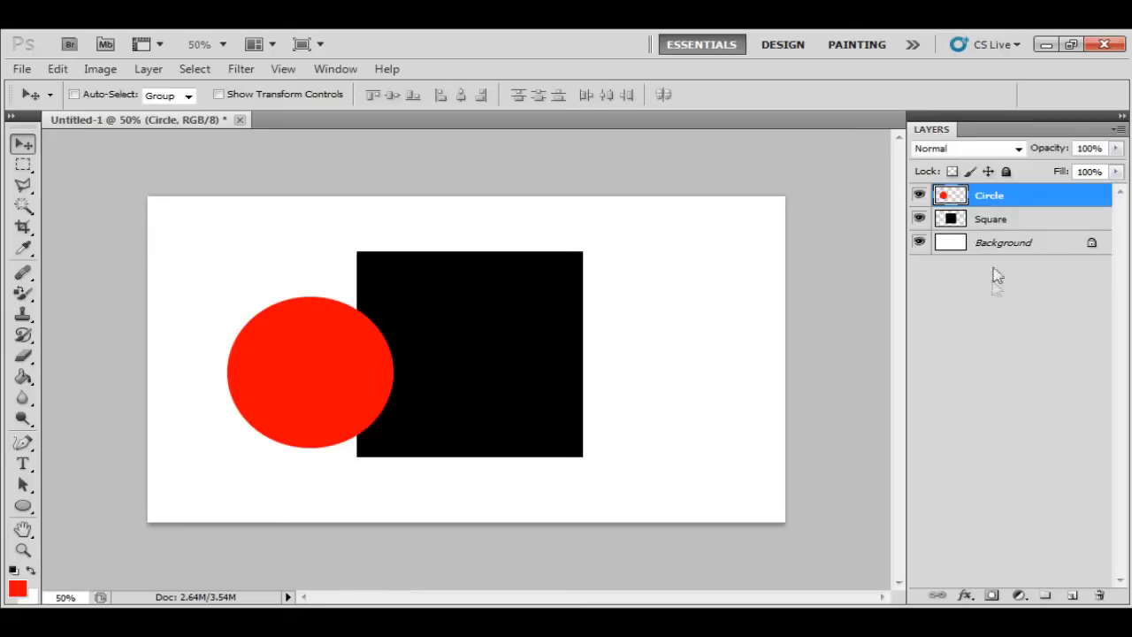
pyautogui.moveTo(326, 368); pyautogui.dragTo(485, 350)
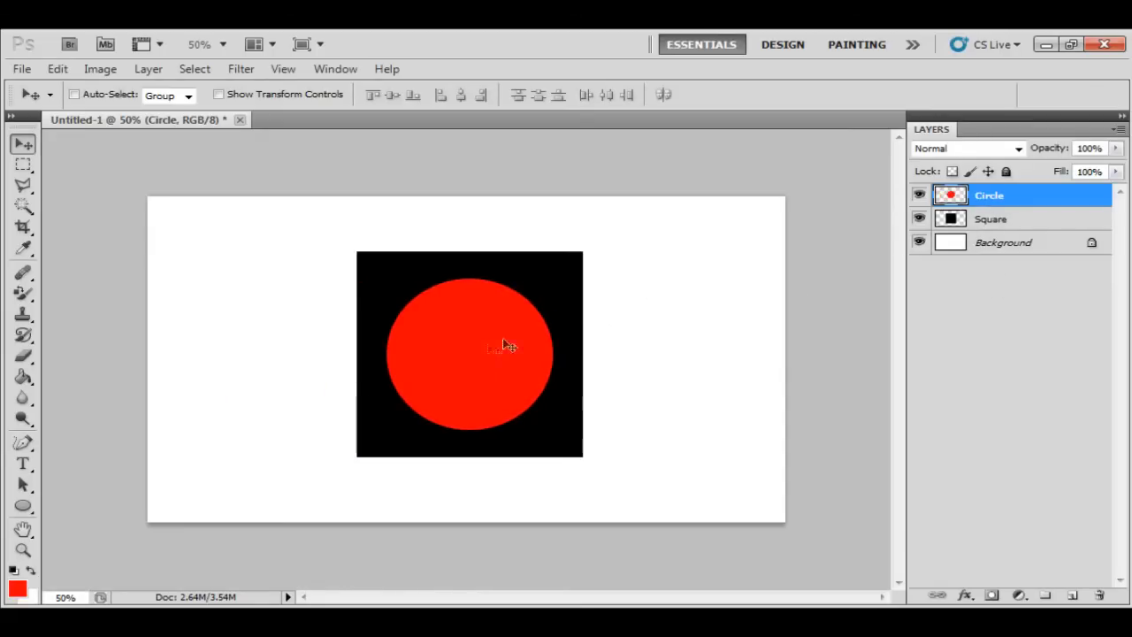
# Place the Circle layer beneath the Square layer and try moving the black square
pyautogui.moveTo(980, 205); pyautogui.dragTo(980, 237)
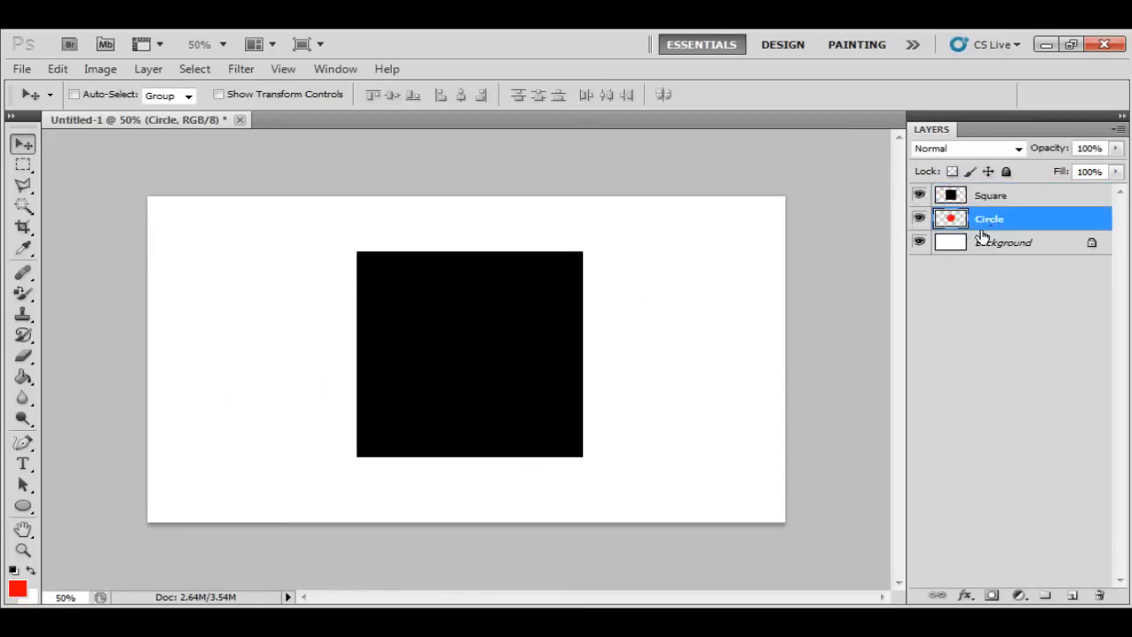
pyautogui.click(985, 194)
pyautogui.moveTo(498, 324)
pyautogui.mouseDown()
pyautogui.moveTo(269, 337)
pyautogui.moveTo(481, 336)
pyautogui.mouseUp()
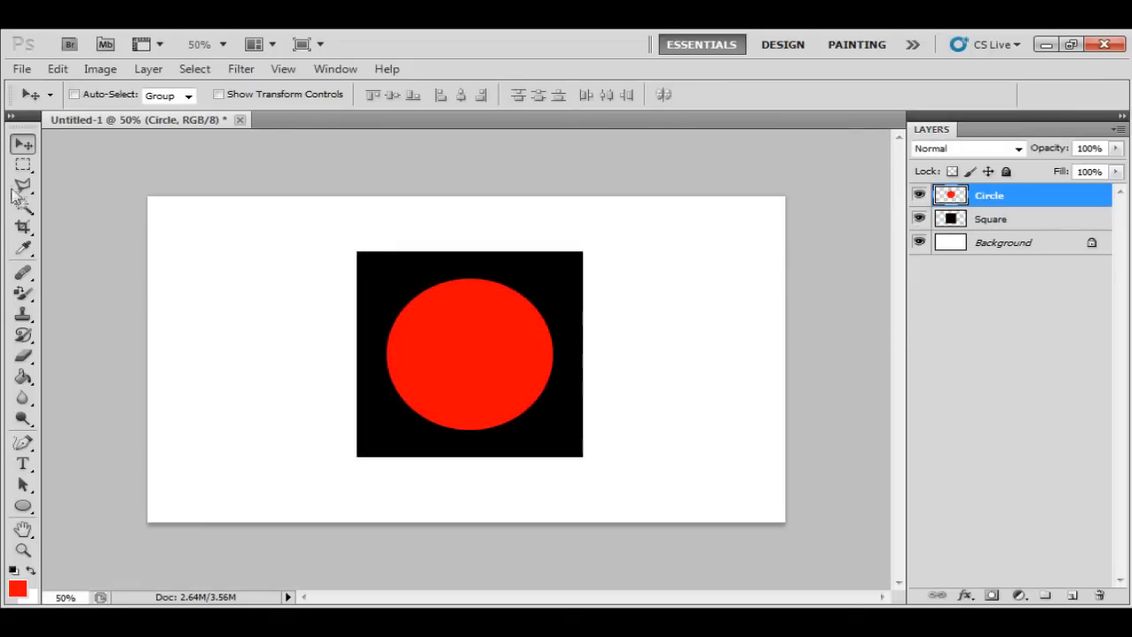
# Delete the Square layer and draw a vertical red line 3 px thick on the Background, beside the circle
pyautogui.click(1024, 222)
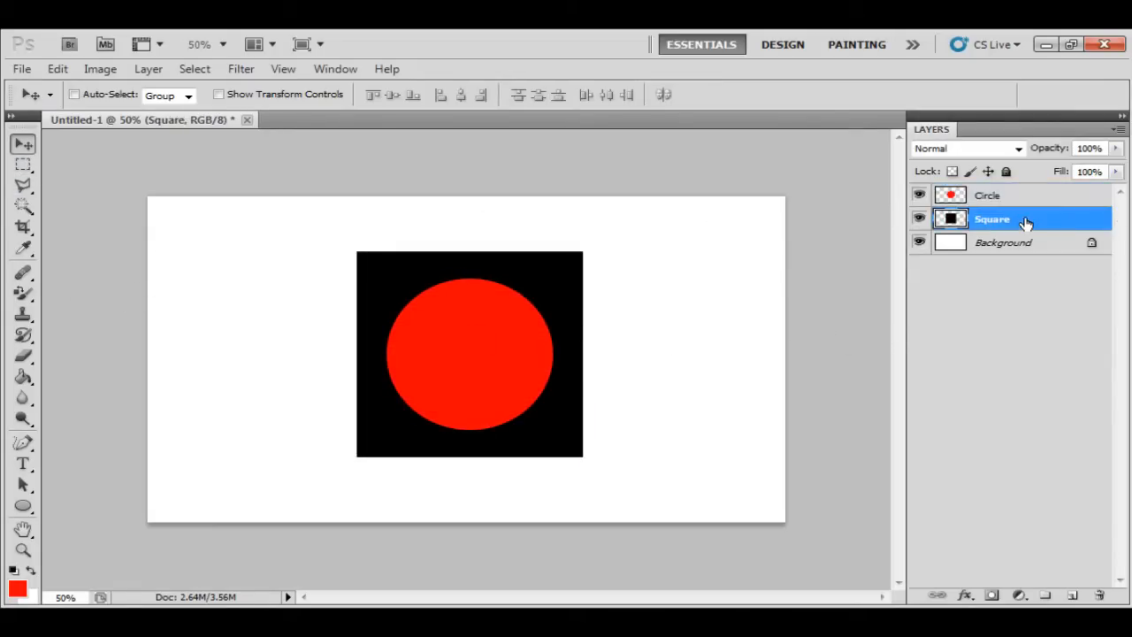
pyautogui.press('Delete')
pyautogui.moveTo(23, 505); pyautogui.dragTo(62, 492)
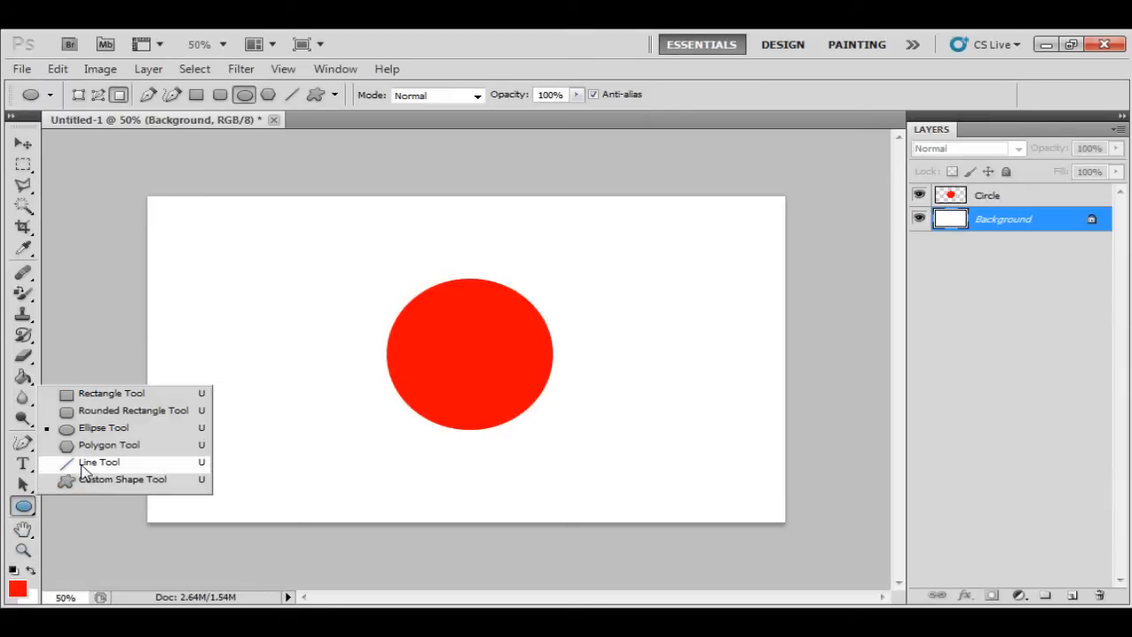
pyautogui.click(84, 466)
pyautogui.moveTo(248, 239); pyautogui.dragTo(243, 497)
# Draw a small red five-sided polygon on the Background, above and to the right of the circle
pyautogui.click(24, 527)
pyautogui.click(26, 510)
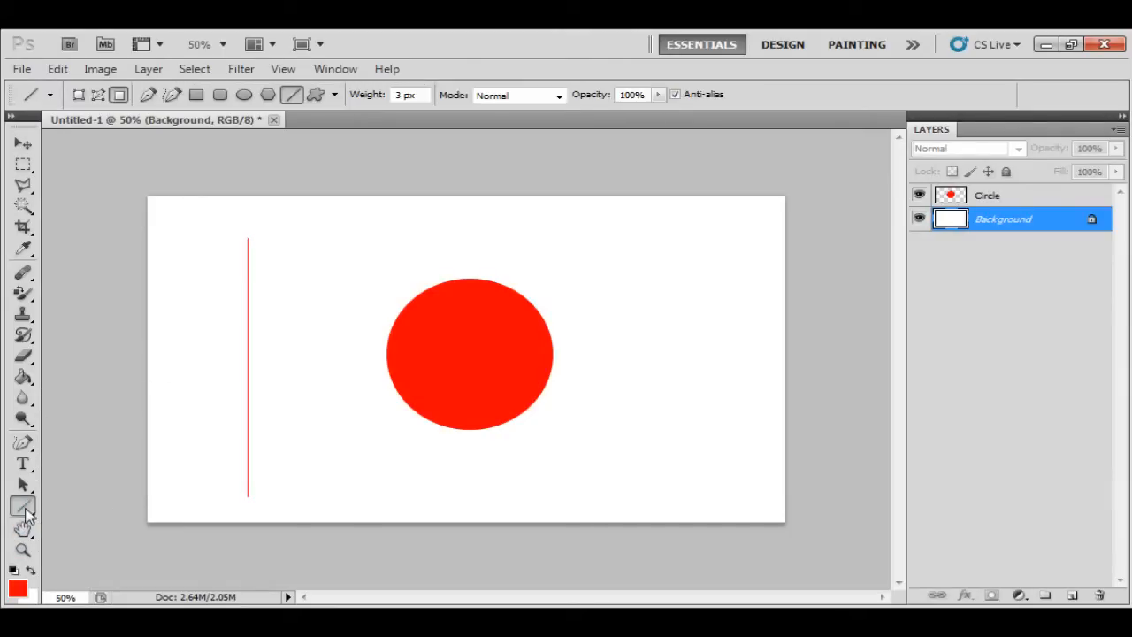
pyautogui.click(110, 445)
pyautogui.moveTo(640, 275); pyautogui.dragTo(637, 241)
# Draw a small red rounded rectangle with a 10 px radius between the line and the circle
pyautogui.rightClick(21, 507)
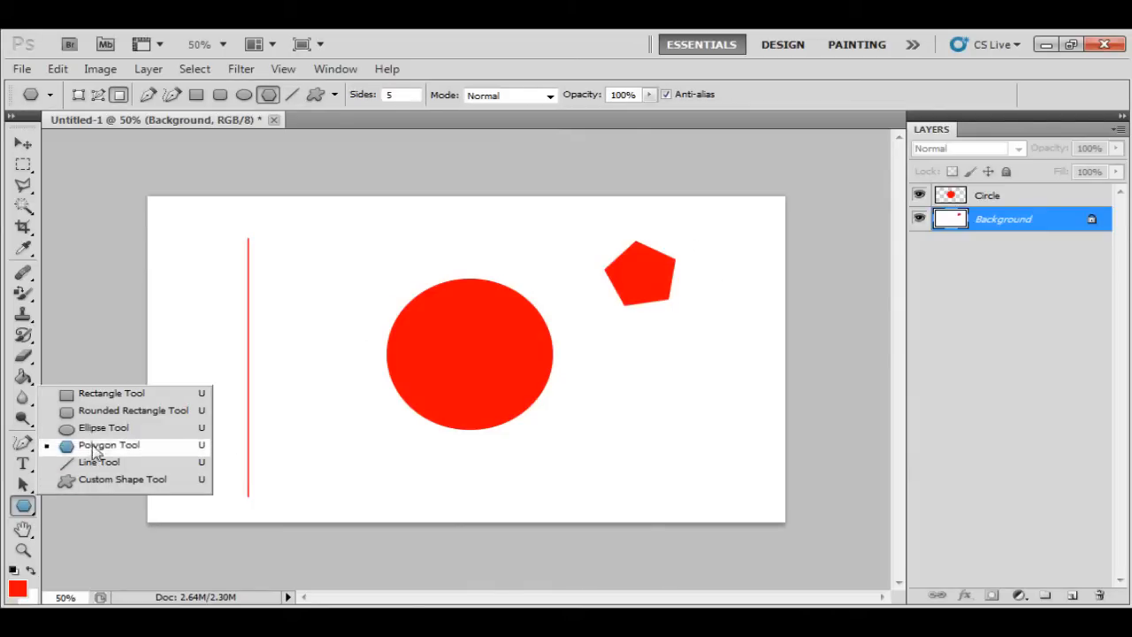
pyautogui.click(118, 400)
pyautogui.rightClick(22, 507)
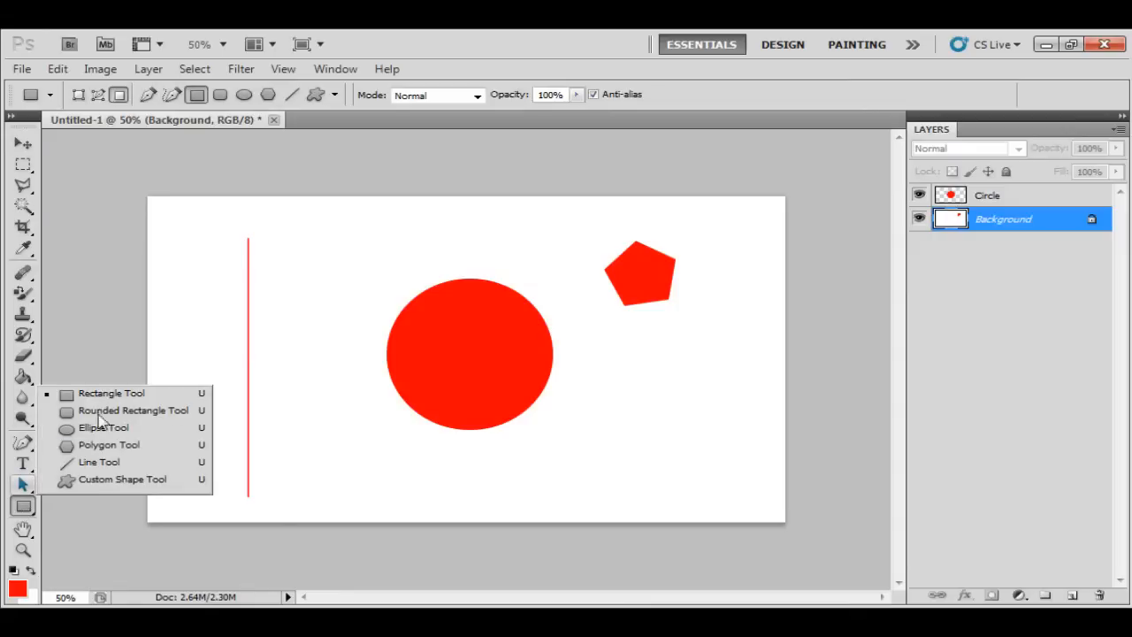
pyautogui.click(103, 409)
pyautogui.moveTo(341, 262); pyautogui.dragTo(366, 285)
# Draw a red starburst custom shape on the Background, below the pentagon
pyautogui.rightClick(23, 507)
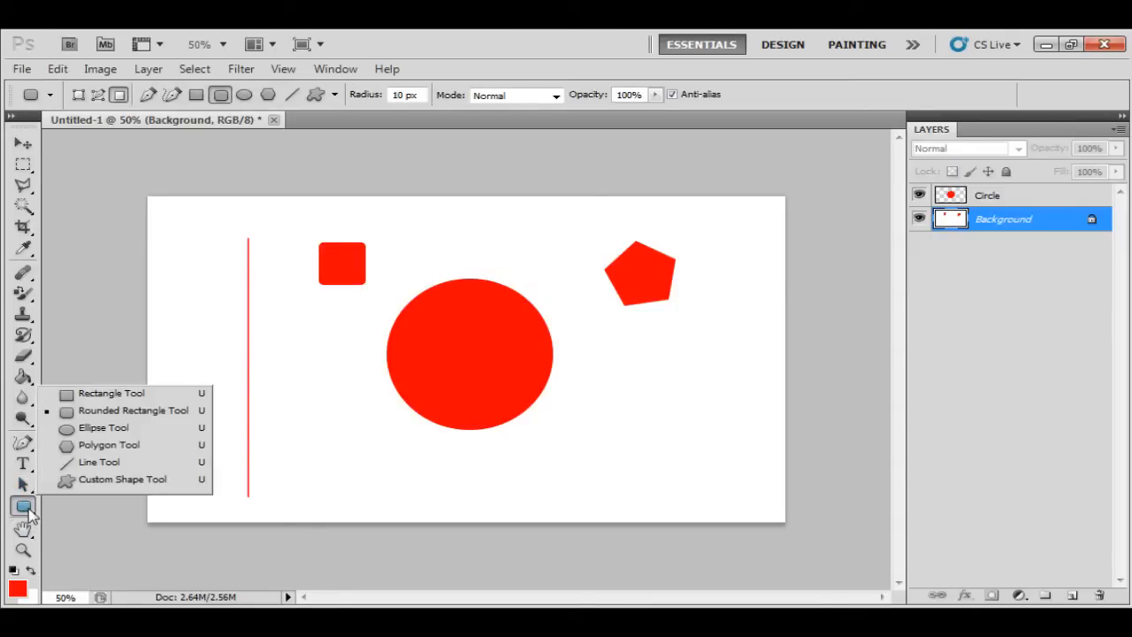
pyautogui.click(103, 480)
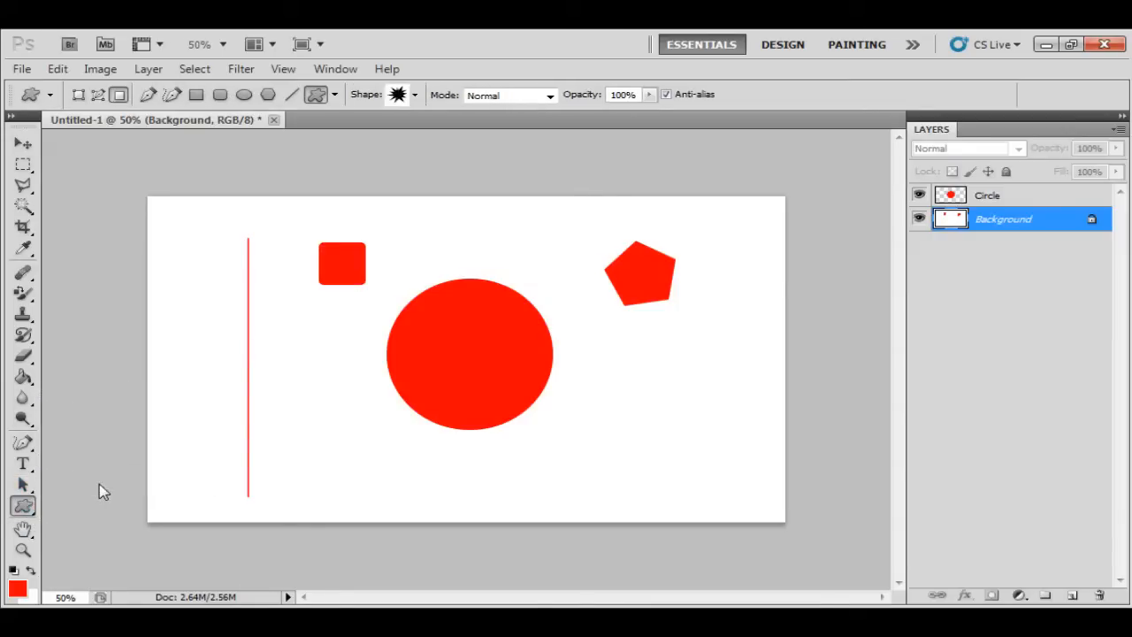
pyautogui.moveTo(624, 371); pyautogui.dragTo(756, 515)
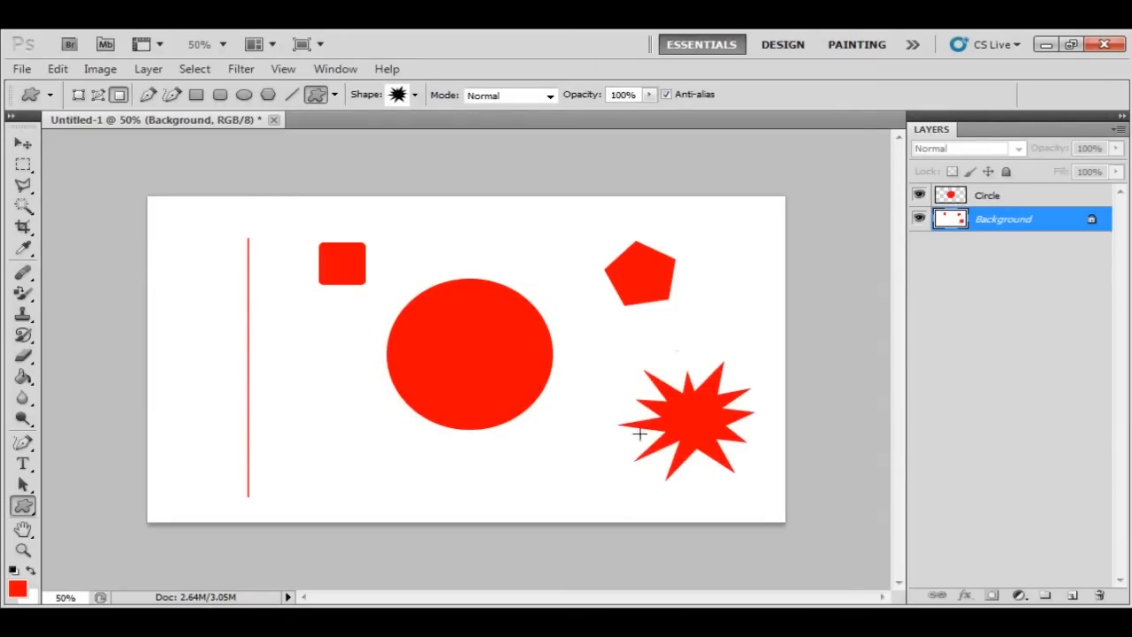
# Undo the line, pentagon, rounded rectangle and starburst along with the deletion of the Square layer
pyautogui.hotkey('ctrl', 'alt', 'z')
pyautogui.hotkey('ctrl', 'alt', 'z')
pyautogui.hotkey('ctrl', 'alt', 'z')
pyautogui.hotkey('ctrl', 'alt', 'z')
pyautogui.hotkey('ctrl', 'alt', 'z')
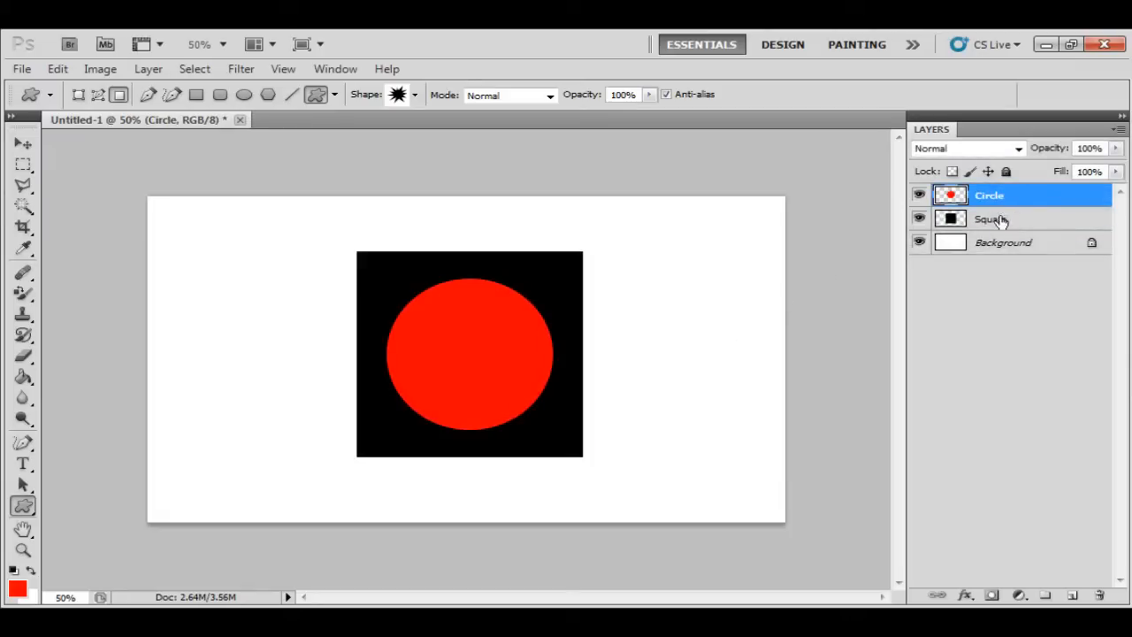
# Delete the Square layer from the document
pyautogui.click(1004, 219)
pyautogui.press('Delete')
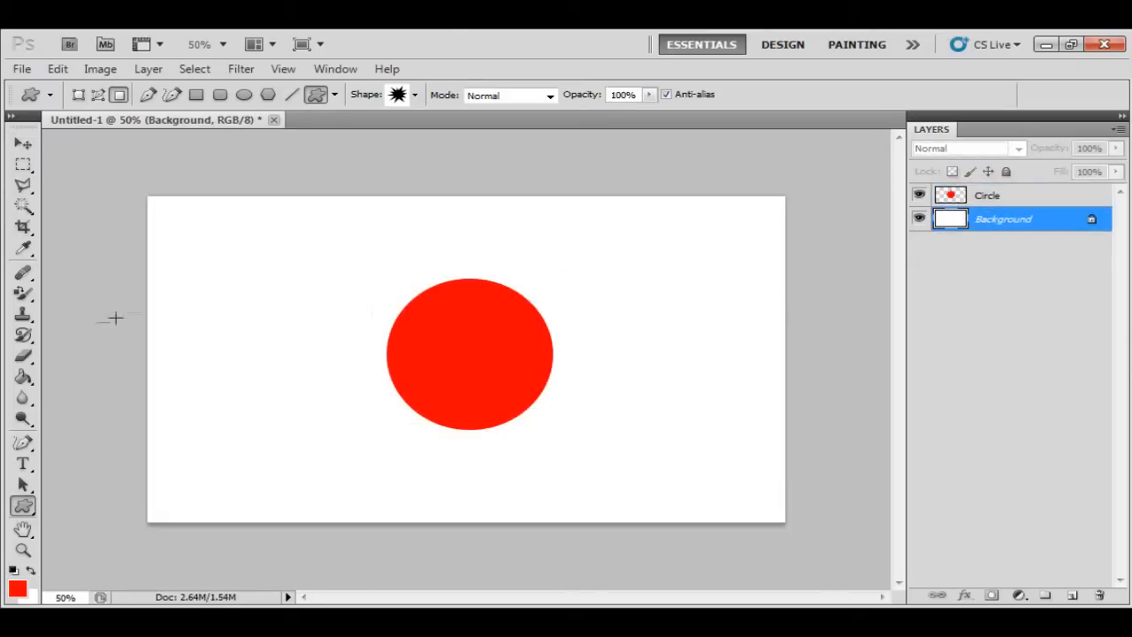
# Draw a red rounded rectangle with a 10 px radius in the canvas's upper-left area
pyautogui.click(22, 508)
pyautogui.click(121, 410)
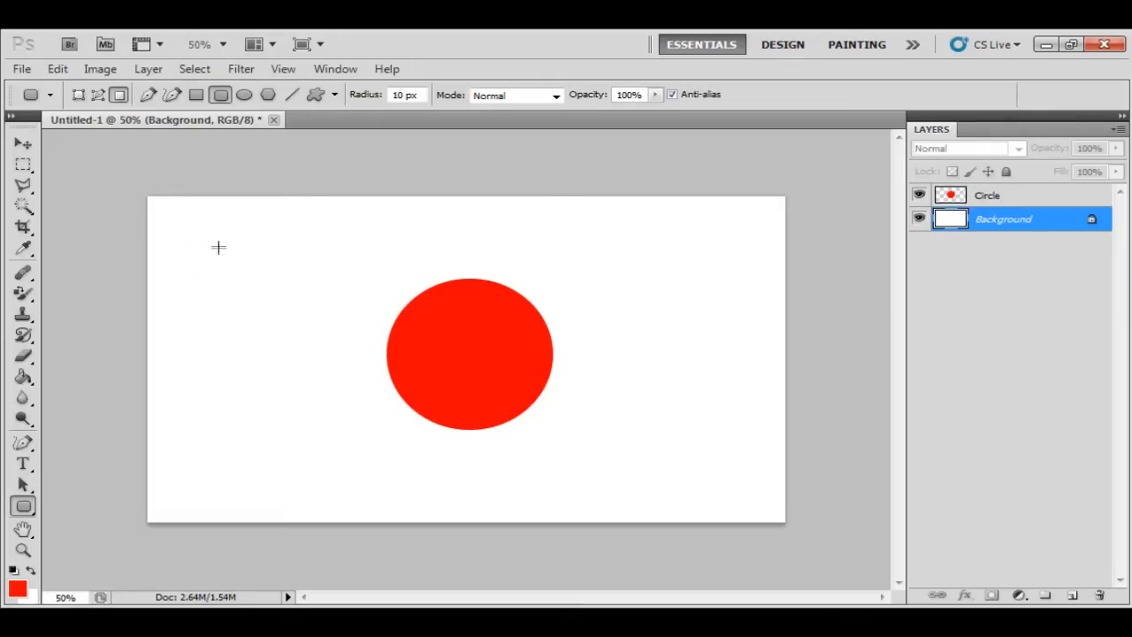
pyautogui.moveTo(204, 234); pyautogui.dragTo(298, 317)
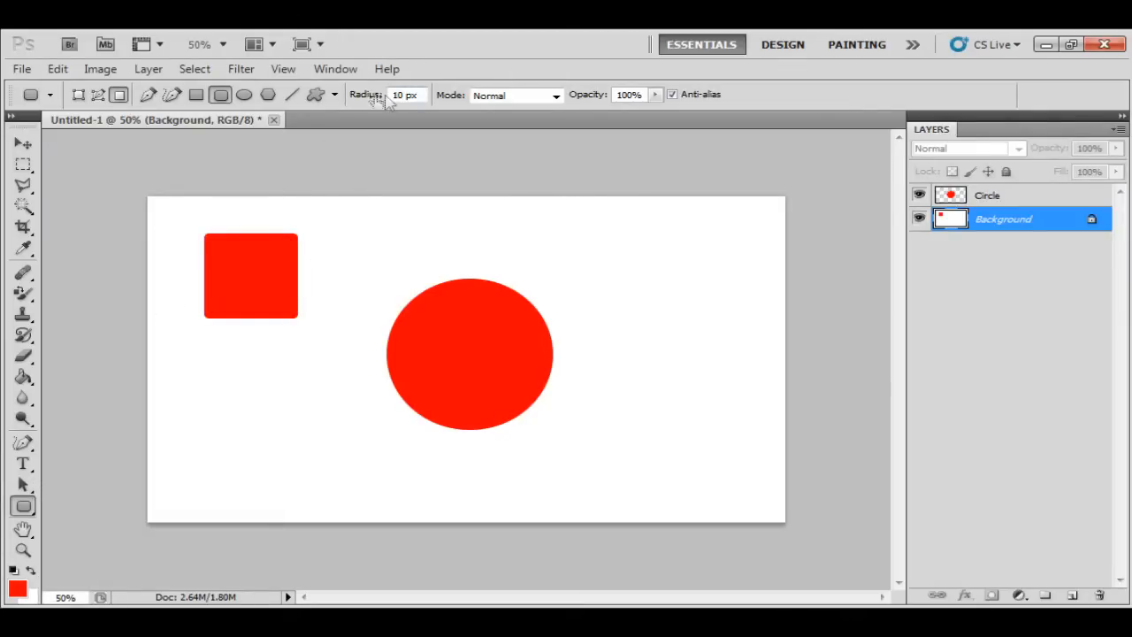
# Set the Rounded Rectangle tool's radius to 100 px and draw a tall rounded rectangle to the right of the circle
pyautogui.moveTo(367, 99); pyautogui.dragTo(453, 99)
pyautogui.write('100')
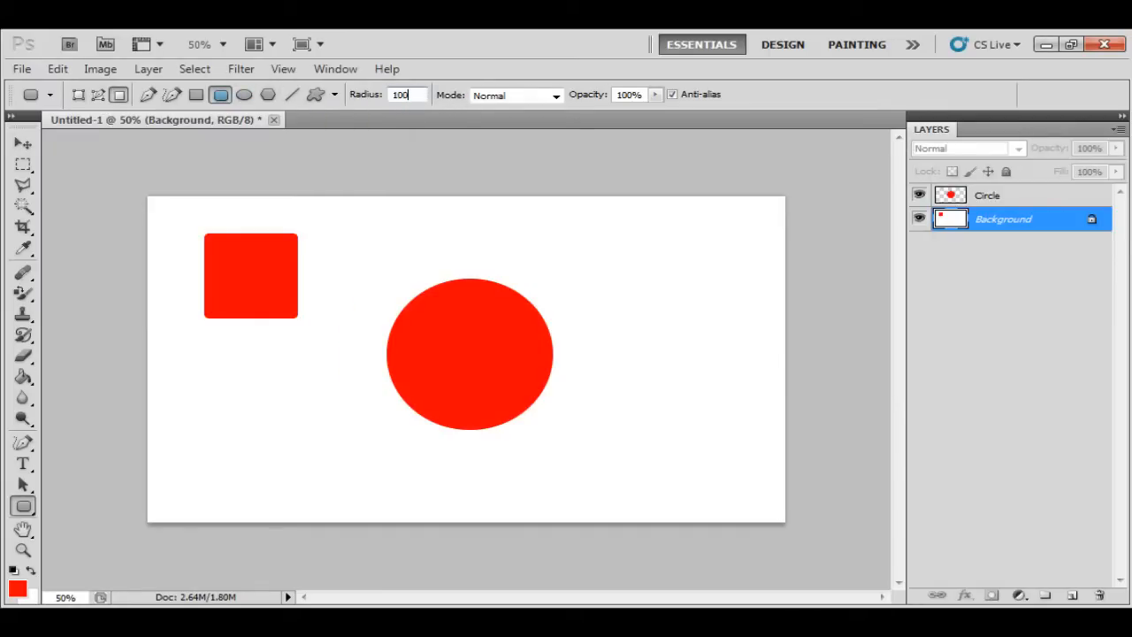
pyautogui.press('Return')
pyautogui.press('Return')
pyautogui.write('100')
pyautogui.moveTo(609, 231)
pyautogui.mouseDown()
pyautogui.moveTo(705, 311)
pyautogui.moveTo(758, 400)
pyautogui.moveTo(756, 493)
pyautogui.mouseUp()
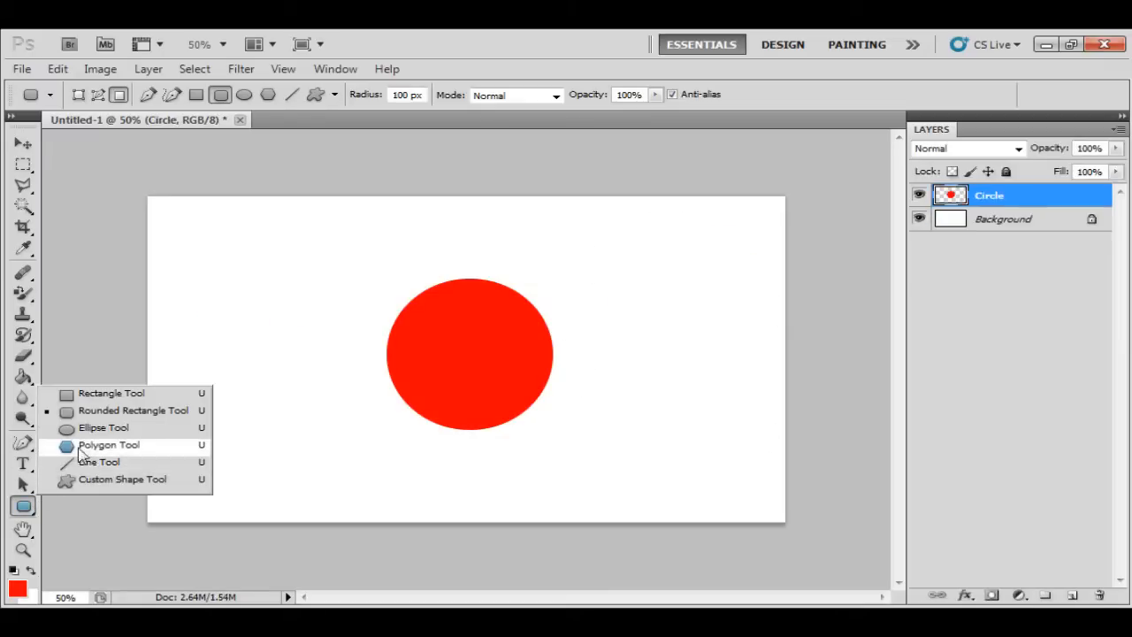
# Try out the Ellipse tool by drawing ellipses of varying sizes and proportions across the canvas
pyautogui.click(98, 430)
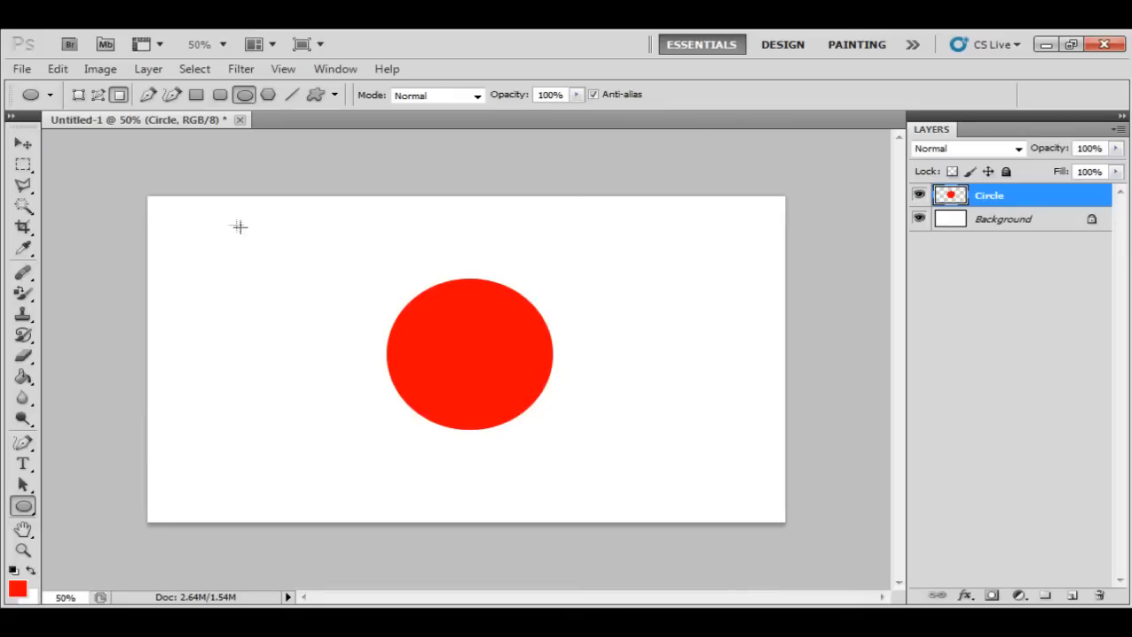
pyautogui.moveTo(266, 253); pyautogui.dragTo(362, 340)
pyautogui.moveTo(752, 266); pyautogui.dragTo(397, 235)
pyautogui.moveTo(623, 318); pyautogui.dragTo(713, 522)
pyautogui.moveTo(553, 466); pyautogui.dragTo(171, 495)
pyautogui.moveTo(208, 349); pyautogui.dragTo(307, 450)
pyautogui.moveTo(357, 515); pyautogui.dragTo(262, 389)
pyautogui.moveTo(269, 379)
pyautogui.mouseDown()
pyautogui.moveTo(357, 358)
pyautogui.moveTo(629, 341)
pyautogui.mouseUp()
pyautogui.moveTo(724, 427); pyautogui.dragTo(397, 454)
pyautogui.moveTo(301, 269); pyautogui.dragTo(495, 340)
pyautogui.moveTo(568, 299)
pyautogui.mouseDown()
pyautogui.moveTo(538, 361)
pyautogui.moveTo(346, 377)
pyautogui.mouseUp()
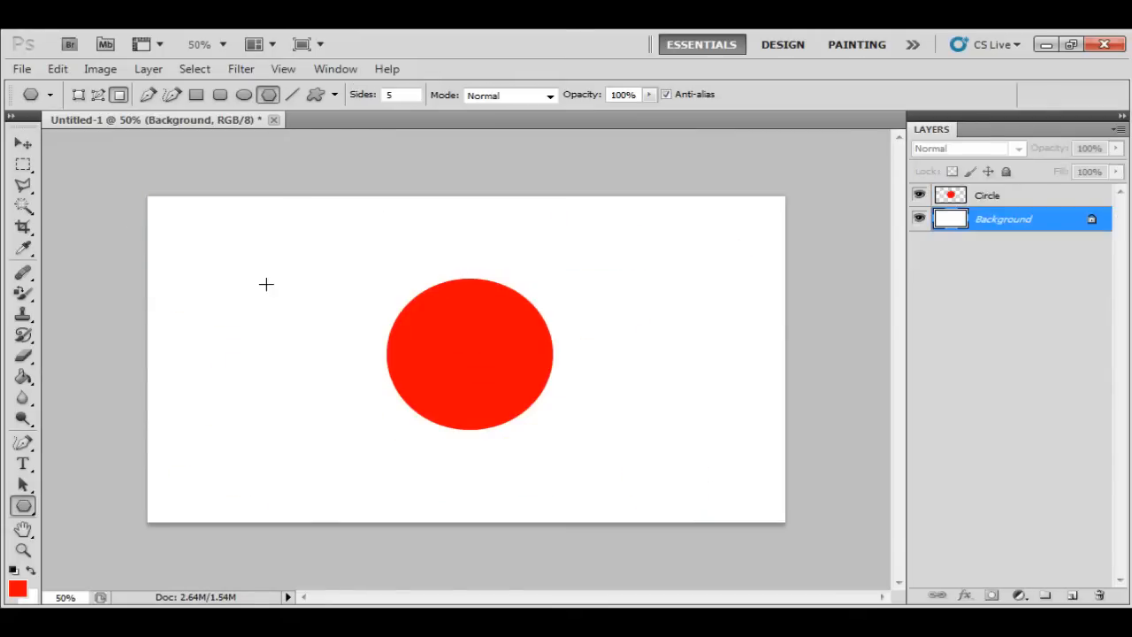
# Draw a red pentagon on the Background, and with the polygon sides set to 10 add ten-sided polygons of various sizes
pyautogui.moveTo(267, 283); pyautogui.dragTo(284, 316)
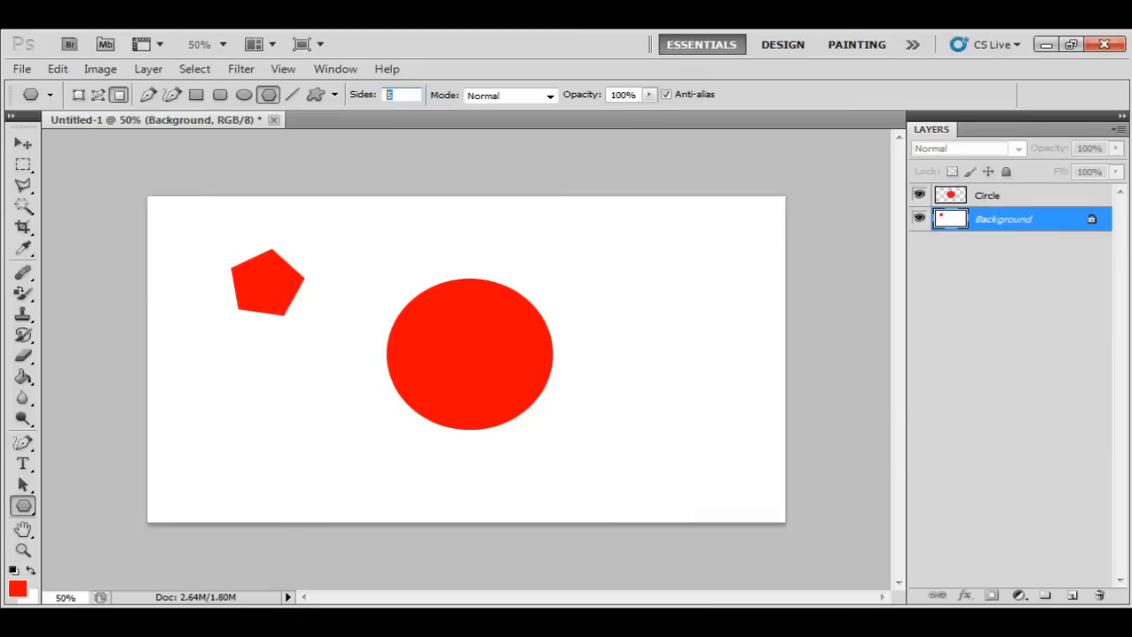
pyautogui.moveTo(362, 99); pyautogui.dragTo(370, 98)
pyautogui.moveTo(712, 258); pyautogui.dragTo(631, 395)
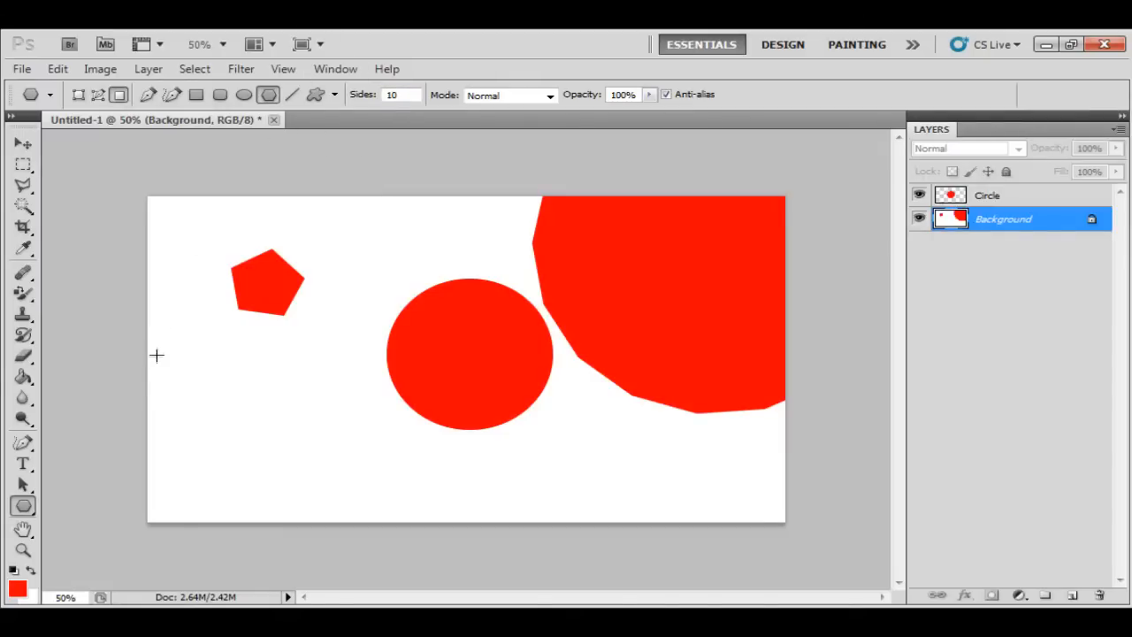
pyautogui.moveTo(177, 397); pyautogui.dragTo(335, 452)
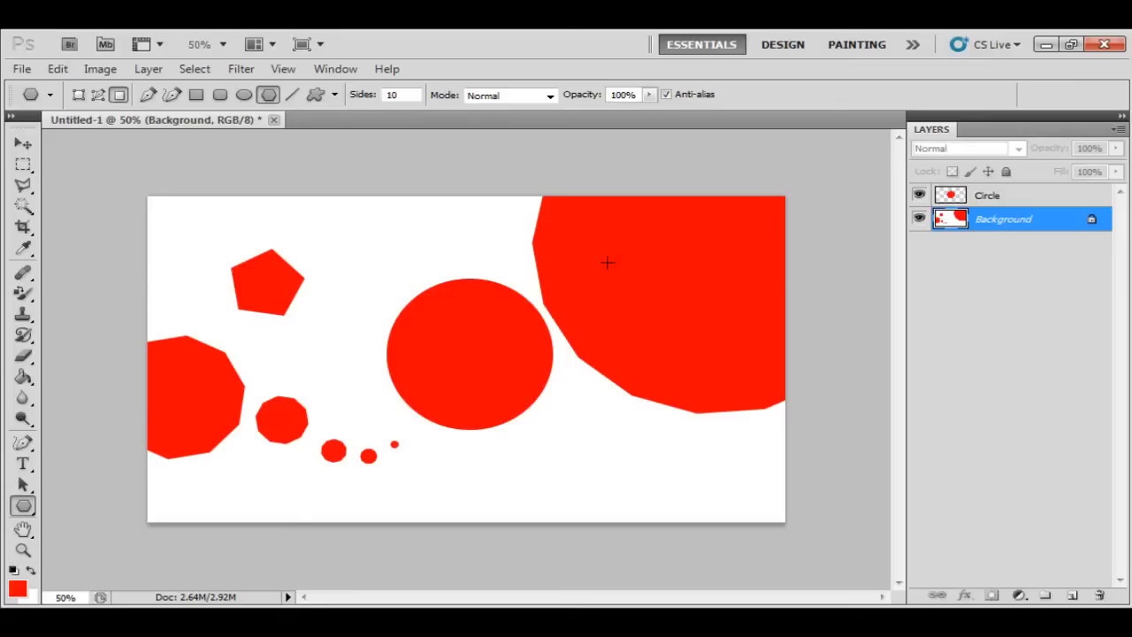
# Undo the polygons drawn on the Background so only the circle remains, with the Circle layer active
pyautogui.hotkey('ctrl', 'alt', 'z')
pyautogui.hotkey('ctrl', 'alt', 'z')
pyautogui.hotkey('ctrl', 'alt', 'z')
pyautogui.hotkey('ctrl', 'alt', 'z')
pyautogui.hotkey('ctrl', 'alt', 'z')
pyautogui.hotkey('ctrl', 'alt', 'z')
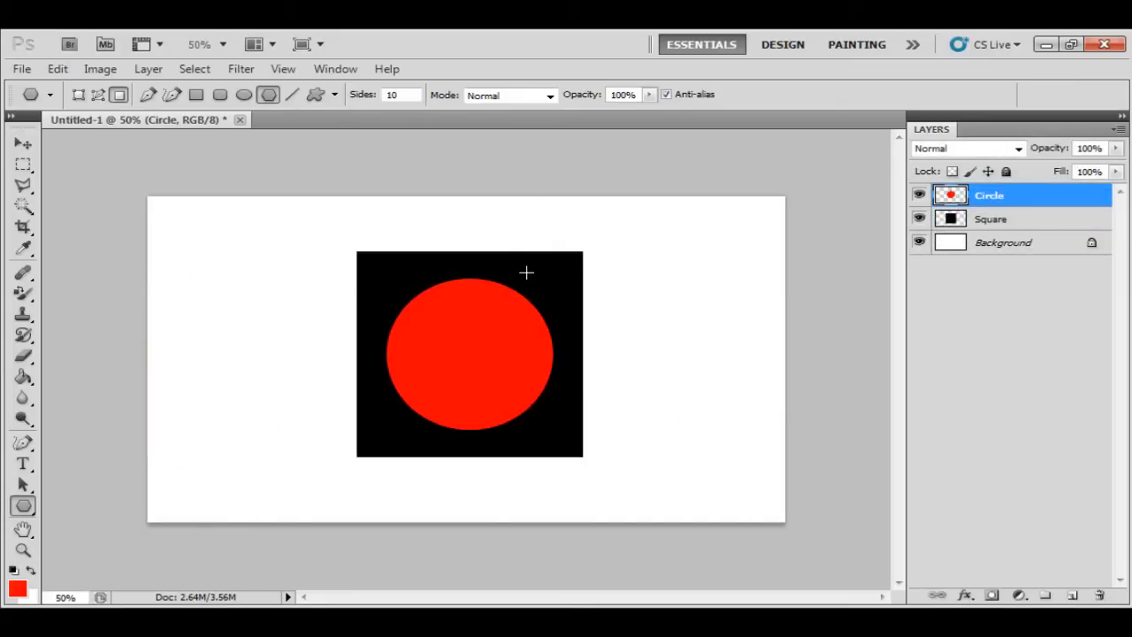
pyautogui.hotkey('ctrl', 'alt', 'z')
pyautogui.click(951, 196)
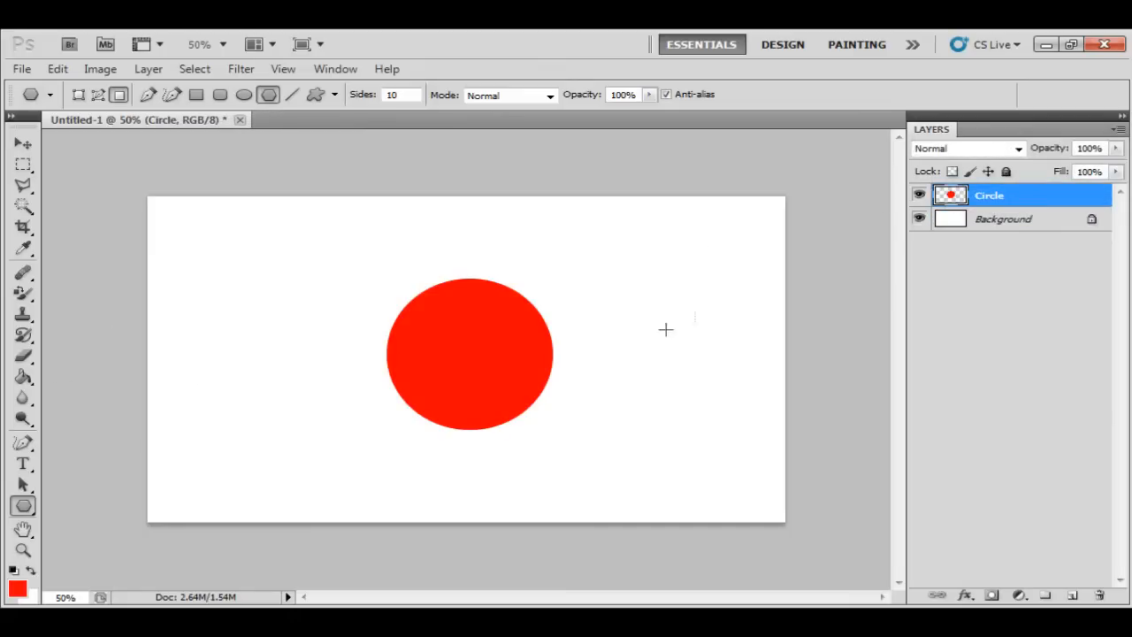
# Draw a red starburst with the Custom Shape tool in the canvas's upper-left area
pyautogui.rightClick(23, 505)
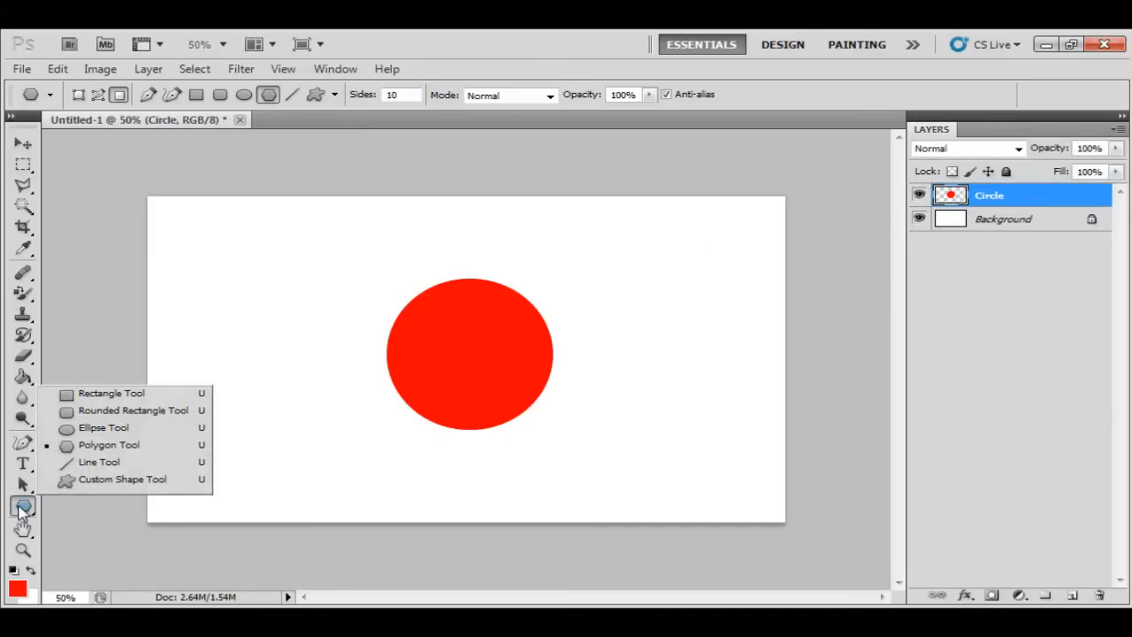
pyautogui.click(93, 478)
pyautogui.moveTo(220, 250); pyautogui.dragTo(311, 333)
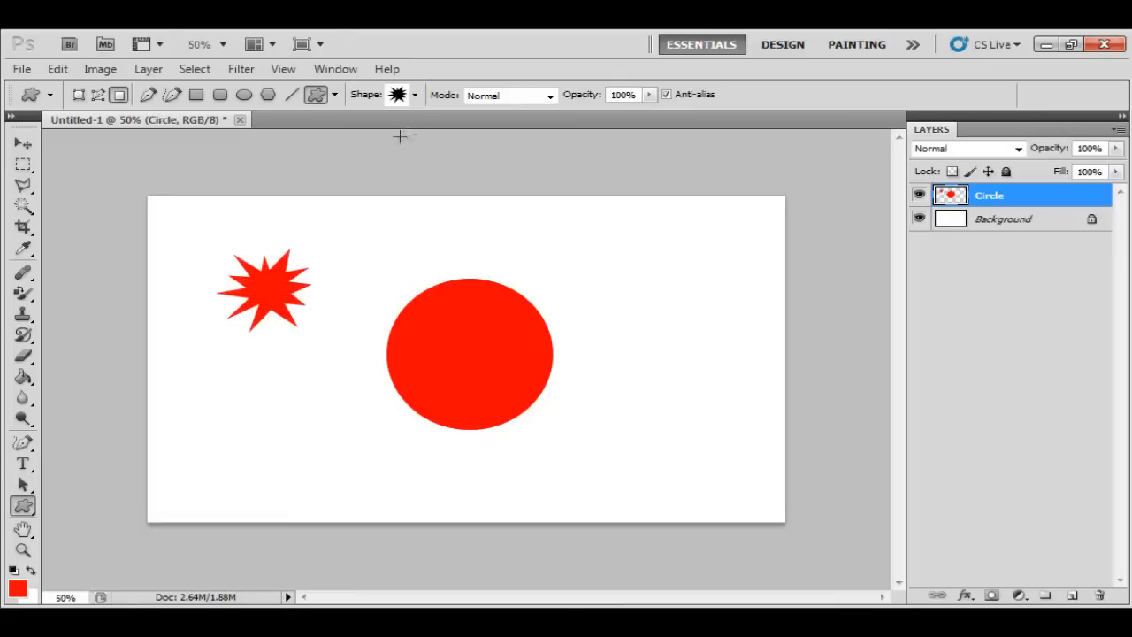
# Replace the current custom shapes with the Music shape set
pyautogui.click(415, 95)
pyautogui.moveTo(495, 166)
pyautogui.mouseDown()
pyautogui.moveTo(496, 197)
pyautogui.moveTo(496, 155)
pyautogui.mouseUp()
pyautogui.click(511, 124)
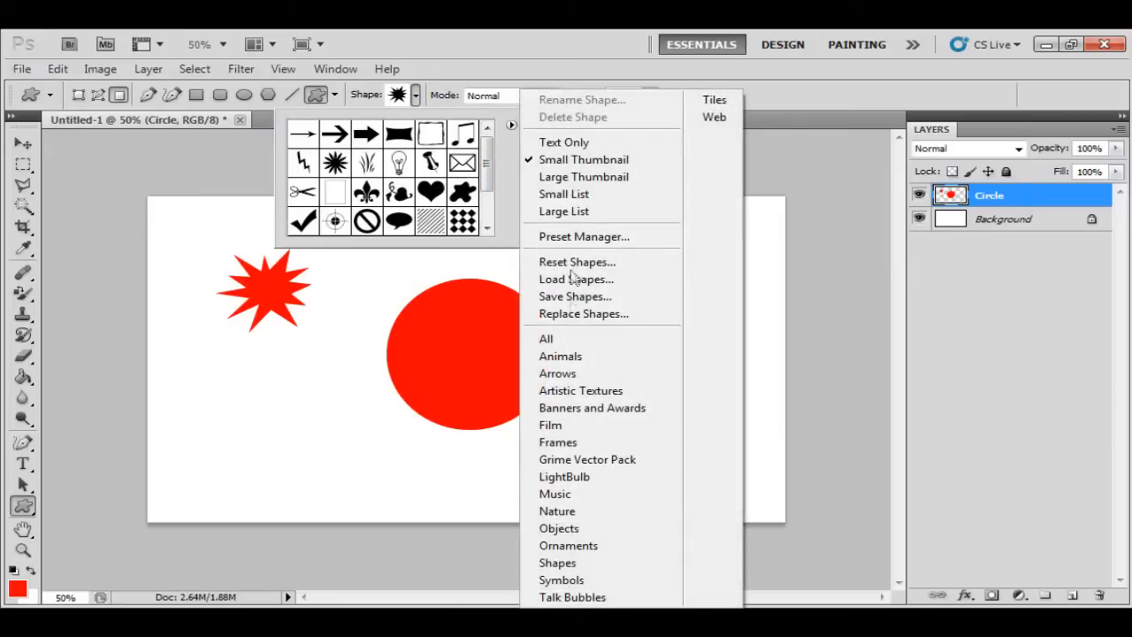
pyautogui.click(593, 496)
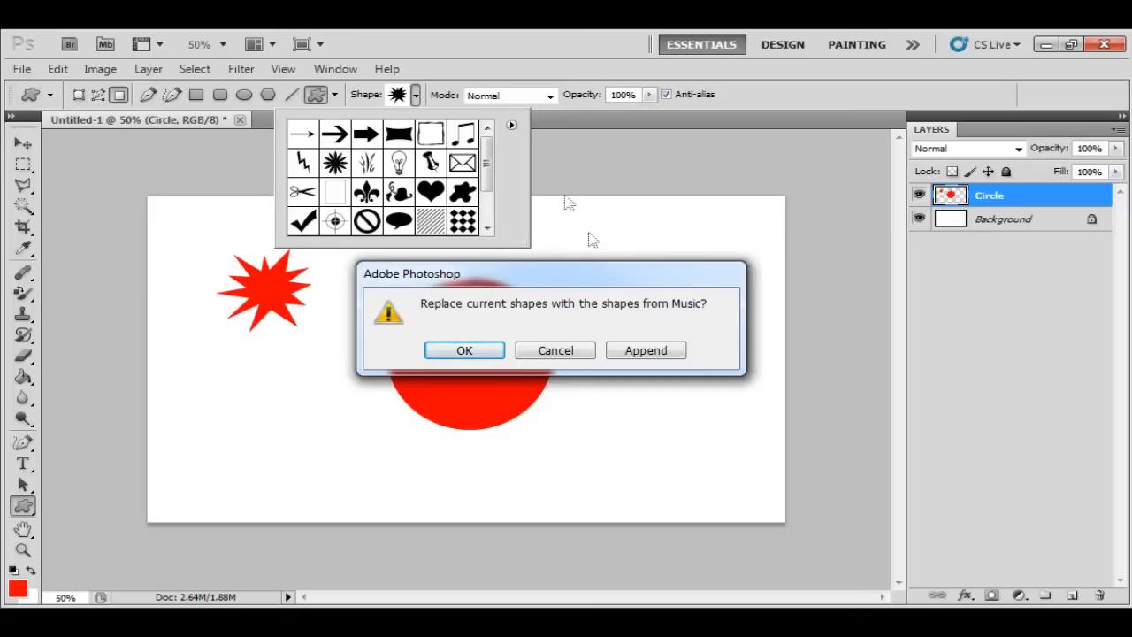
pyautogui.click(478, 350)
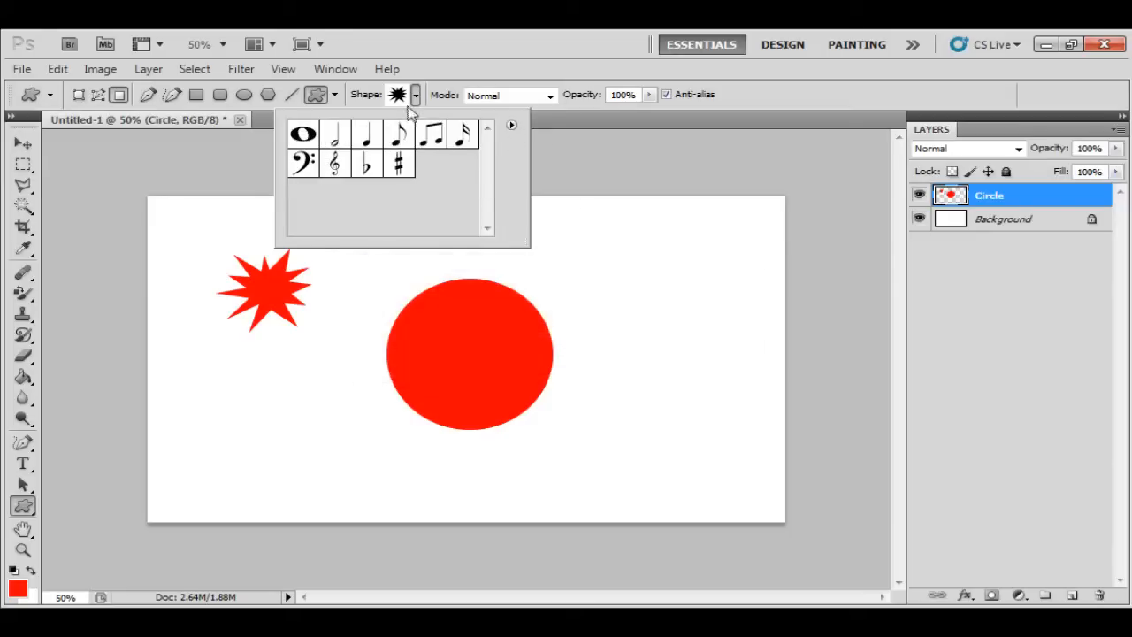
# Draw the sixteenth-note custom shape to the right of the circle
pyautogui.click(512, 125)
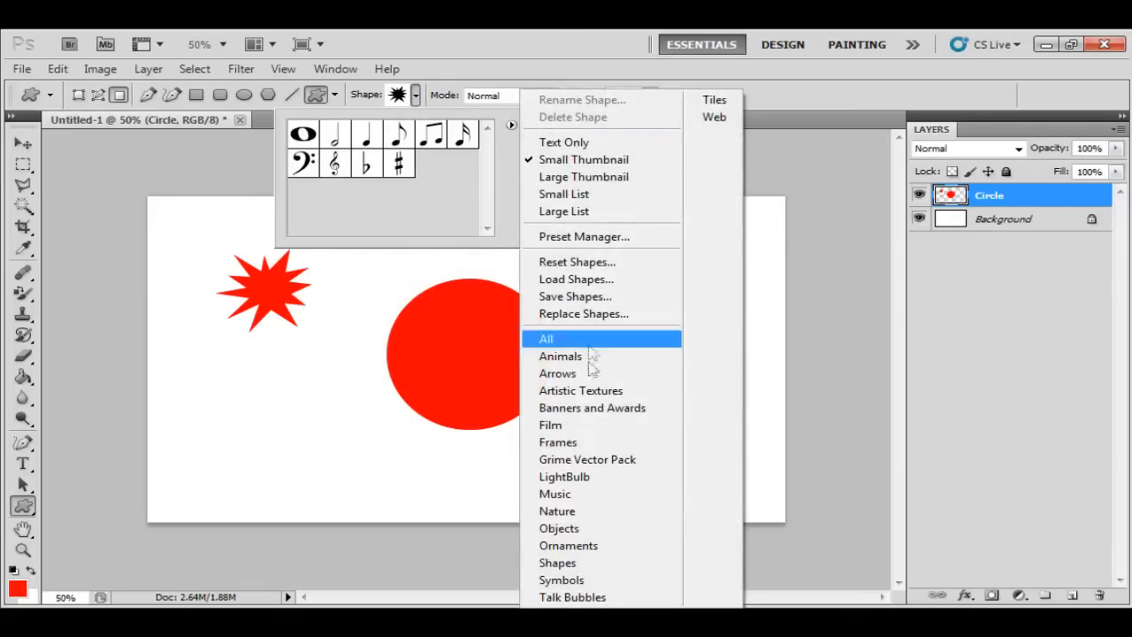
pyautogui.click(504, 164)
pyautogui.click(466, 137)
pyautogui.click(644, 334)
pyautogui.moveTo(581, 263); pyautogui.dragTo(705, 463)
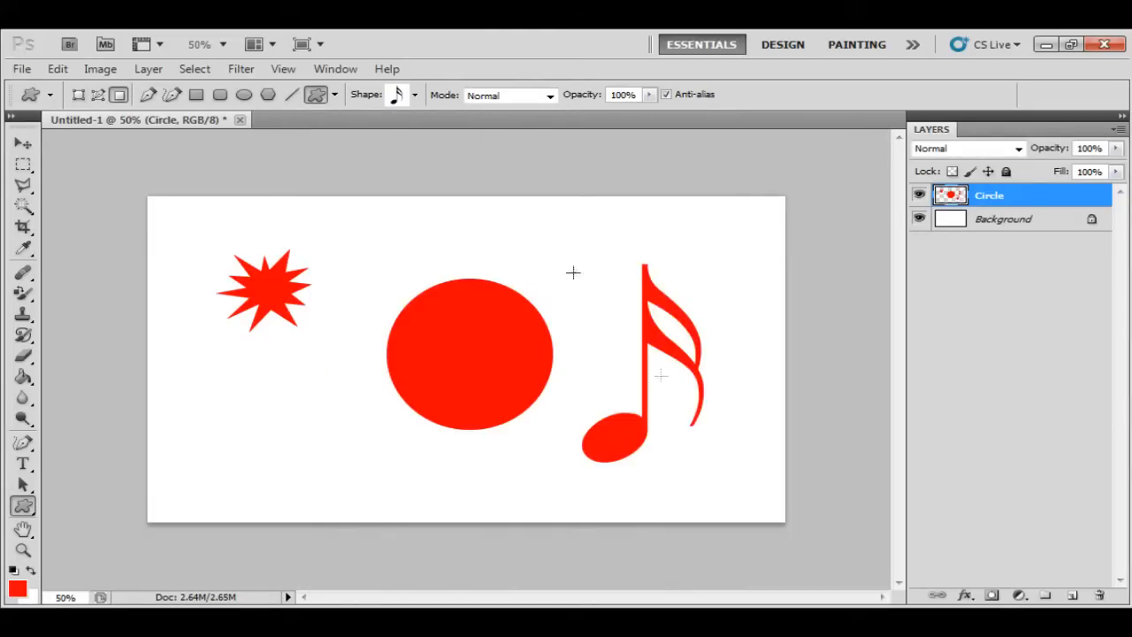
# Draw the flat-sign music shape in the canvas's lower-left area
pyautogui.click(395, 99)
pyautogui.click(367, 166)
pyautogui.click(218, 386)
pyautogui.moveTo(218, 387); pyautogui.dragTo(232, 431)
pyautogui.moveTo(234, 434); pyautogui.dragTo(250, 478)
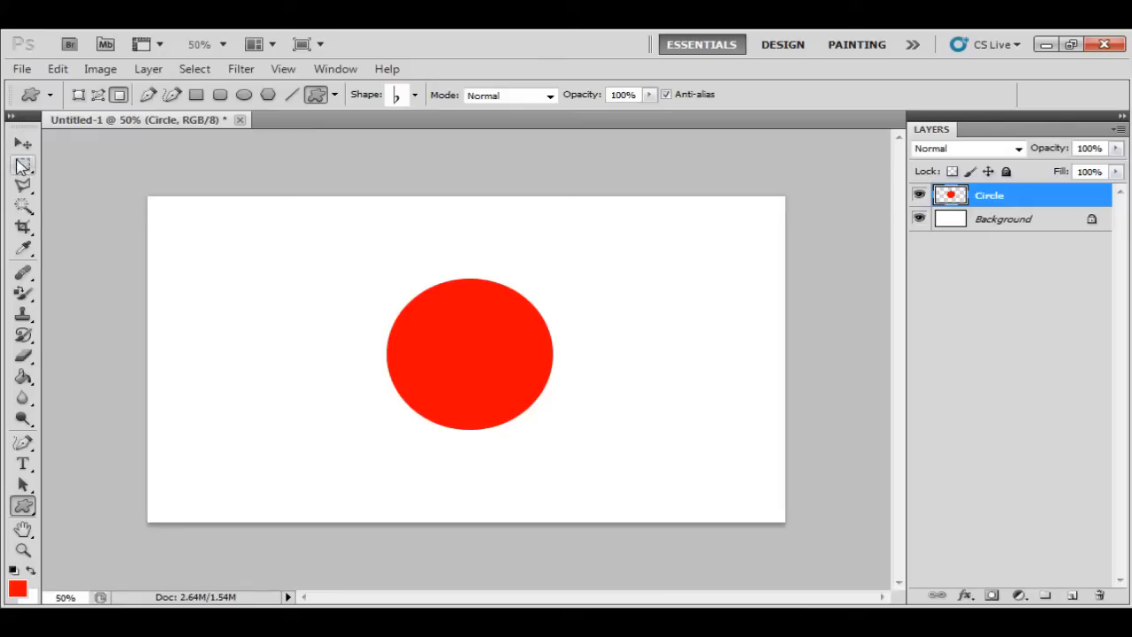
# Move the circle slightly up and left, and draw a rectangular marquee overlapping the circle's left part
pyautogui.click(23, 143)
pyautogui.moveTo(488, 353)
pyautogui.mouseDown()
pyautogui.moveTo(372, 326)
pyautogui.moveTo(390, 422)
pyautogui.moveTo(362, 377)
pyautogui.moveTo(369, 345)
pyautogui.moveTo(394, 388)
pyautogui.moveTo(348, 298)
pyautogui.moveTo(212, 255)
pyautogui.moveTo(189, 233)
pyautogui.moveTo(518, 379)
pyautogui.moveTo(468, 348)
pyautogui.mouseUp()
pyautogui.click(23, 166)
pyautogui.click(23, 166)
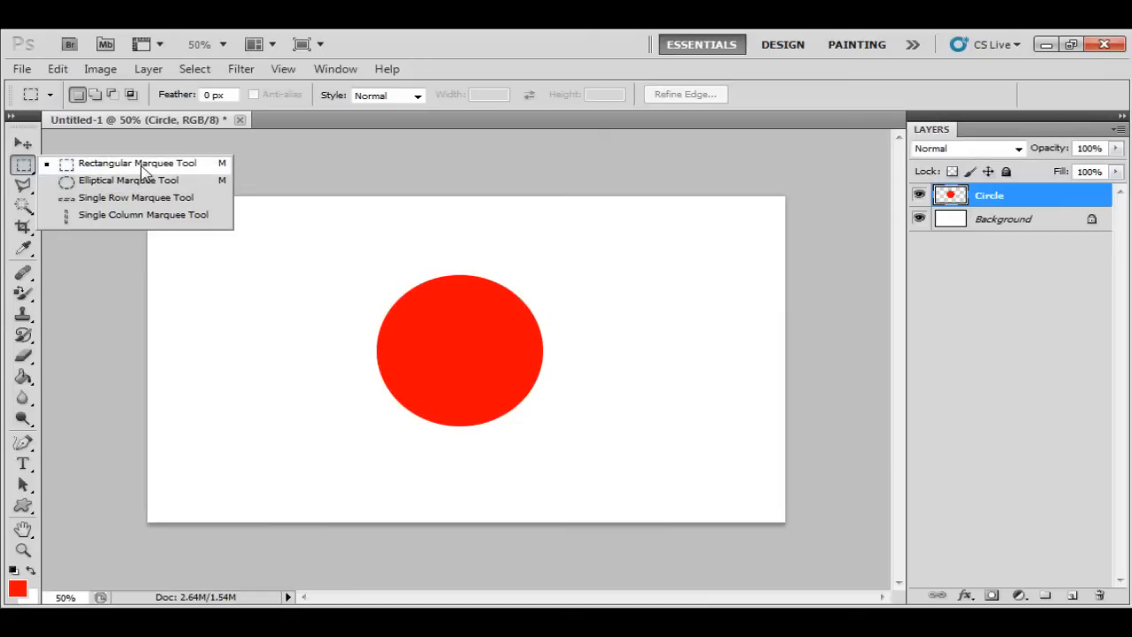
pyautogui.click(141, 165)
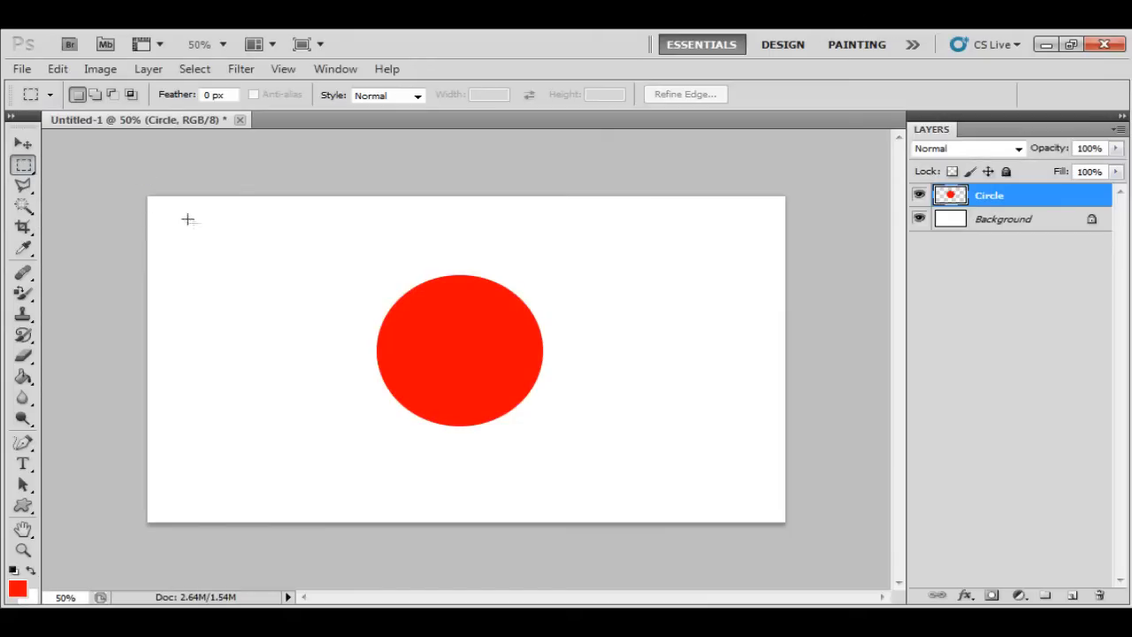
pyautogui.moveTo(260, 250); pyautogui.dragTo(438, 414)
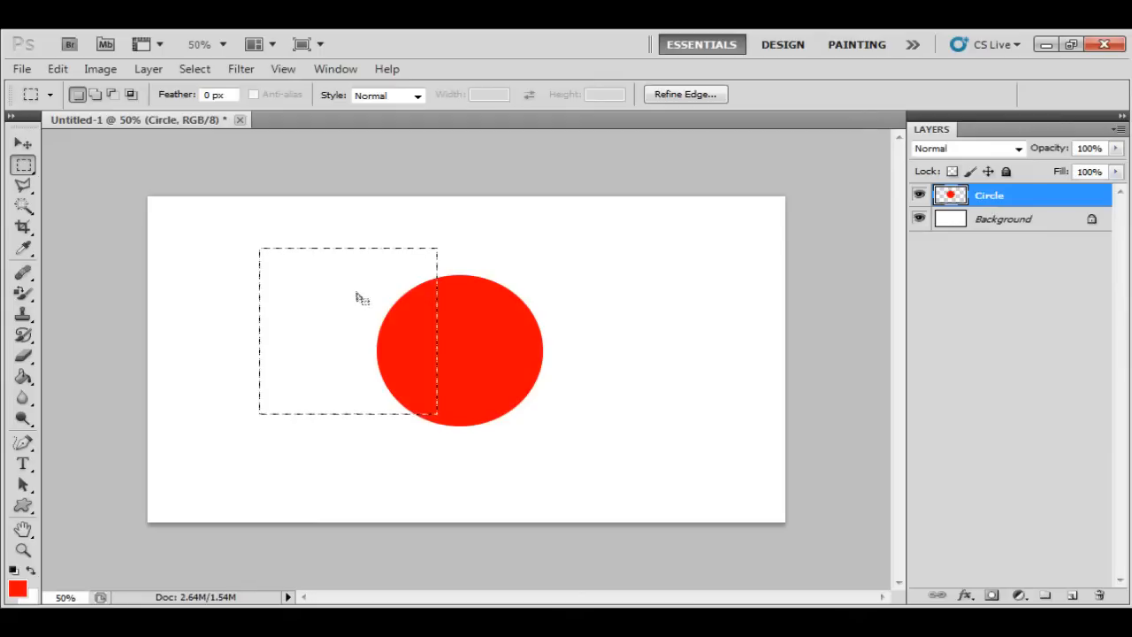
# Reposition the rectangular marquee around the whole circle and move the selected circle slightly to the right
pyautogui.moveTo(345, 303); pyautogui.dragTo(451, 322)
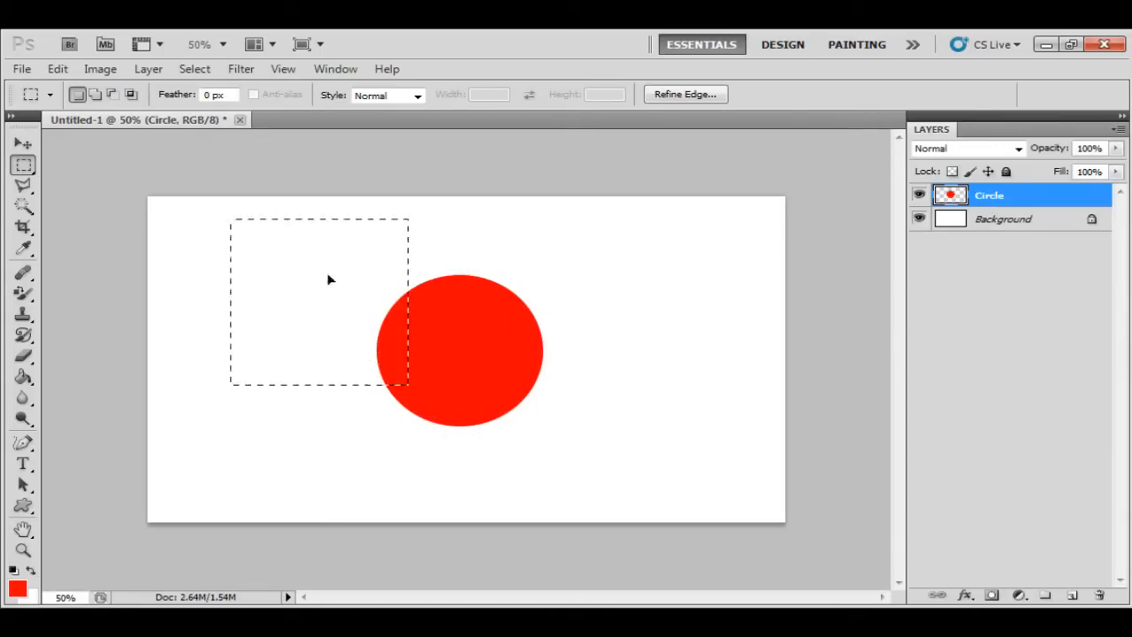
pyautogui.moveTo(440, 330)
pyautogui.mouseDown()
pyautogui.moveTo(594, 328)
pyautogui.moveTo(461, 327)
pyautogui.mouseUp()
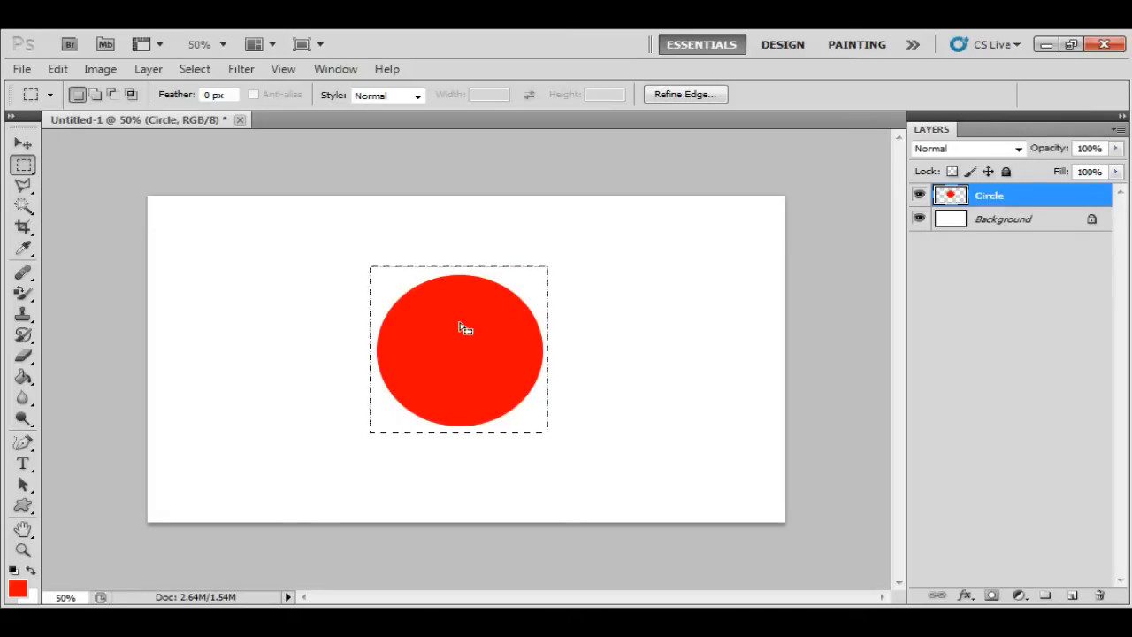
pyautogui.click(23, 143)
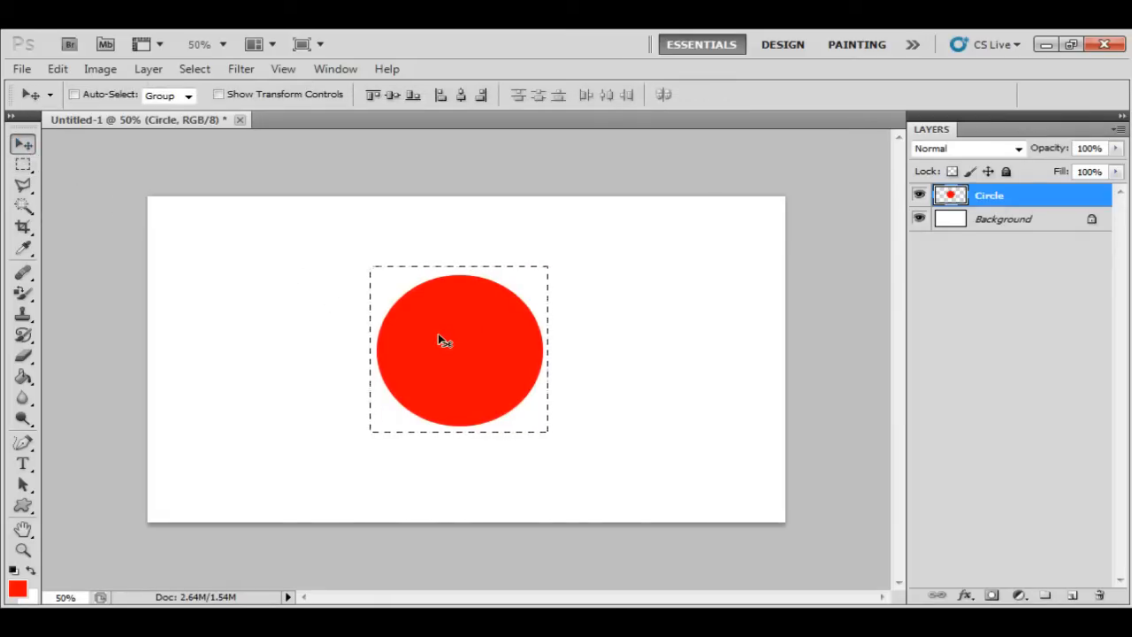
pyautogui.moveTo(442, 339); pyautogui.dragTo(481, 346)
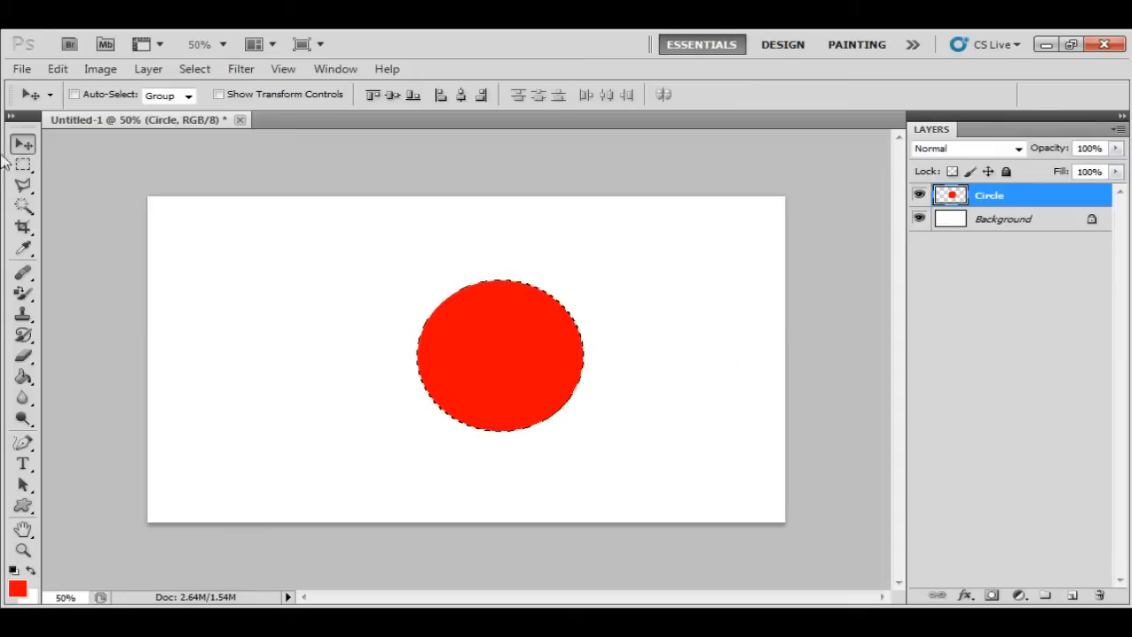
# Select the left half of the circle with a rectangular marquee and move it away to the left
pyautogui.click(24, 166)
pyautogui.hotkey('ctrl', 'd')
pyautogui.moveTo(413, 299); pyautogui.dragTo(503, 473)
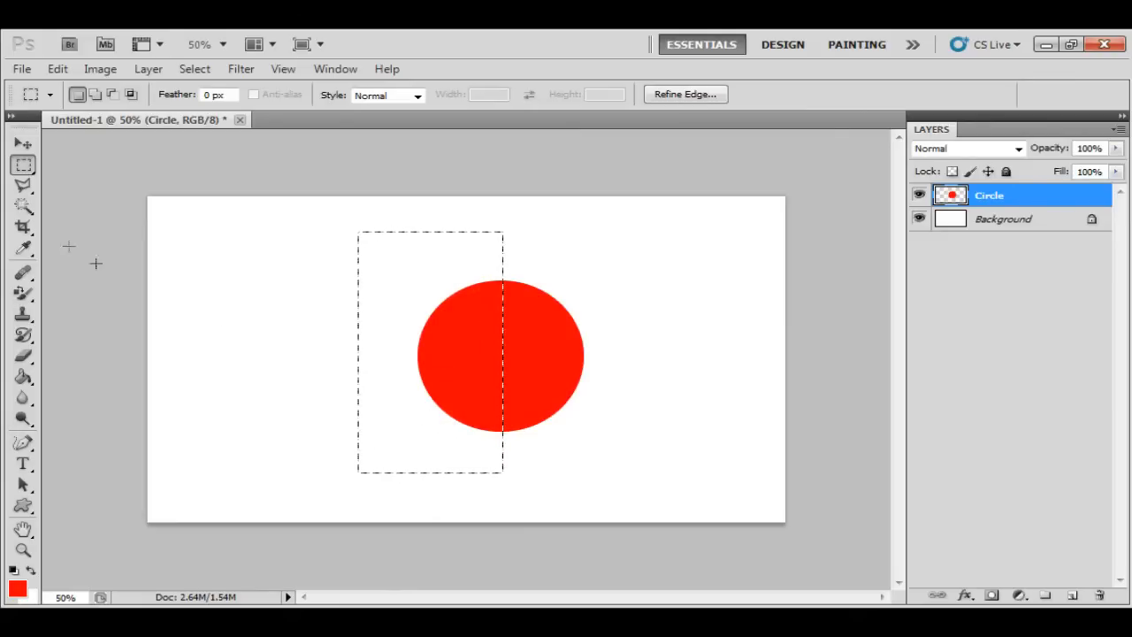
pyautogui.click(23, 145)
pyautogui.moveTo(466, 363); pyautogui.dragTo(307, 361)
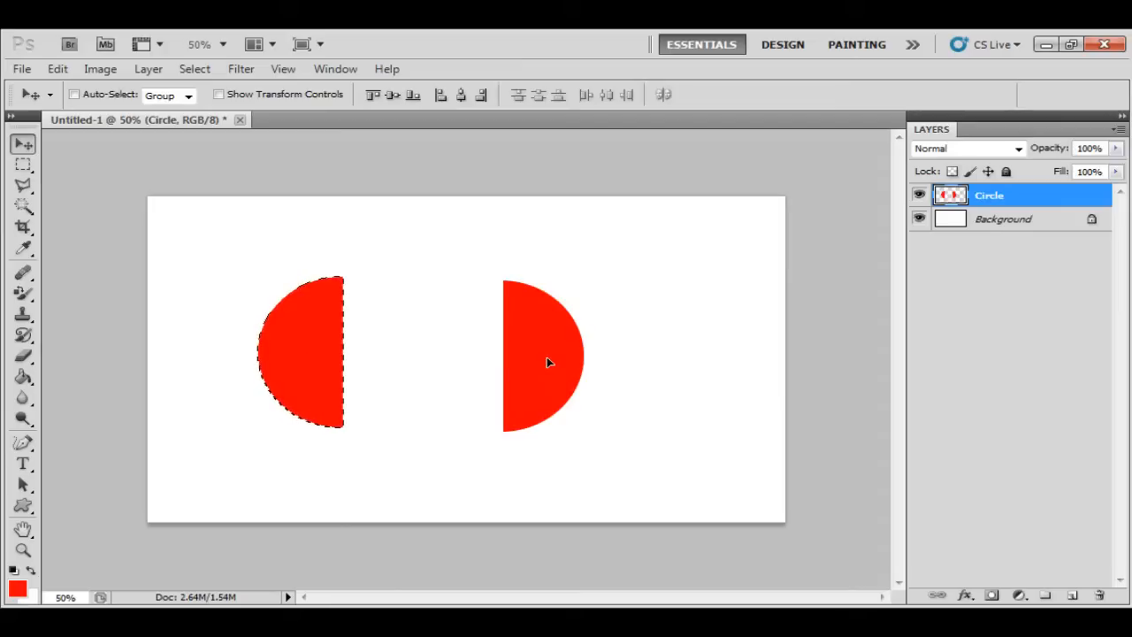
# Select the upper part of the right half-circle with a rectangular marquee and move it to the lower right
pyautogui.click(23, 166)
pyautogui.moveTo(615, 261); pyautogui.dragTo(474, 358)
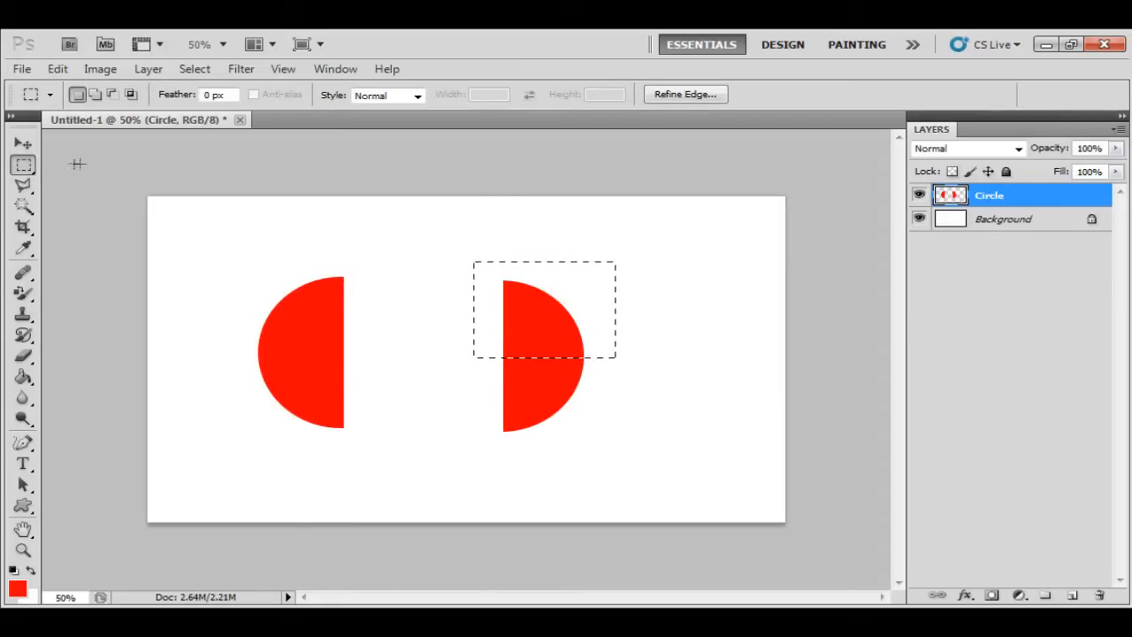
pyautogui.click(23, 143)
pyautogui.moveTo(577, 355); pyautogui.dragTo(713, 421)
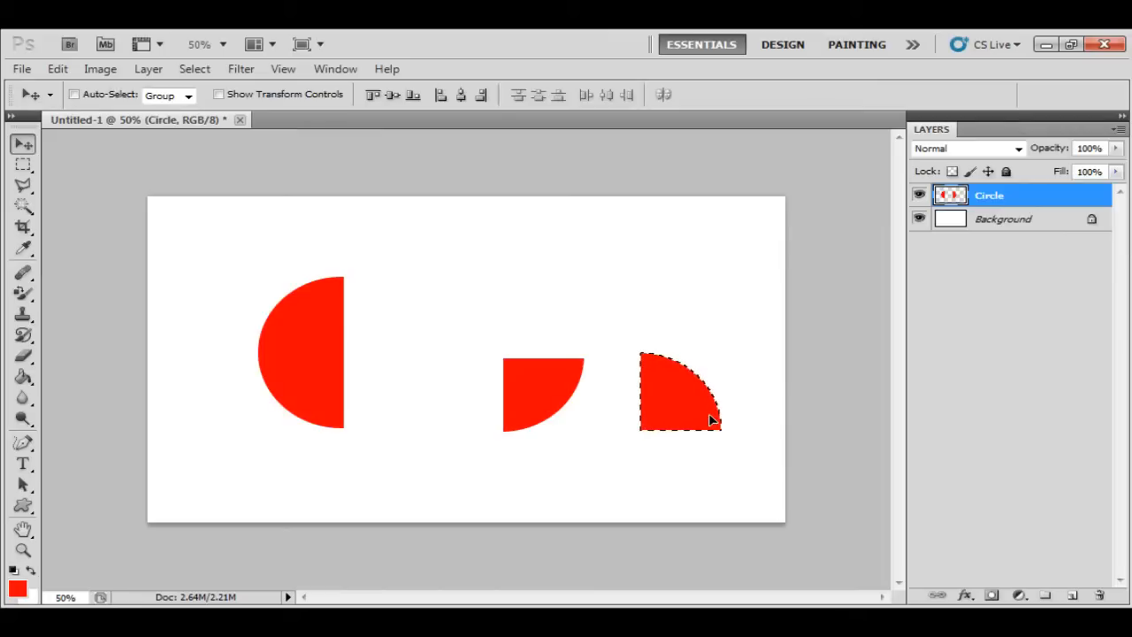
# Select the upper part of the left half-circle with a 25 px feathered elliptical marquee and shift it slightly
pyautogui.click(23, 166)
pyautogui.click(571, 327)
pyautogui.moveTo(24, 166); pyautogui.dragTo(71, 182)
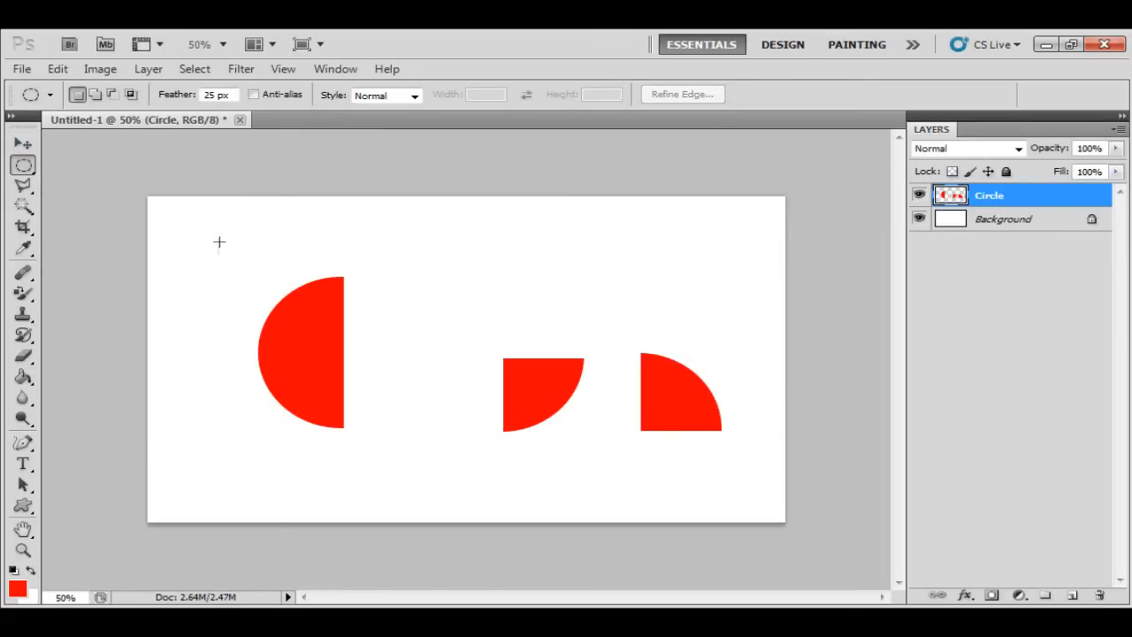
pyautogui.click(23, 143)
pyautogui.moveTo(301, 326)
pyautogui.mouseDown()
pyautogui.moveTo(501, 306)
pyautogui.moveTo(599, 268)
pyautogui.moveTo(283, 309)
pyautogui.moveTo(298, 313)
pyautogui.moveTo(296, 328)
pyautogui.mouseUp()
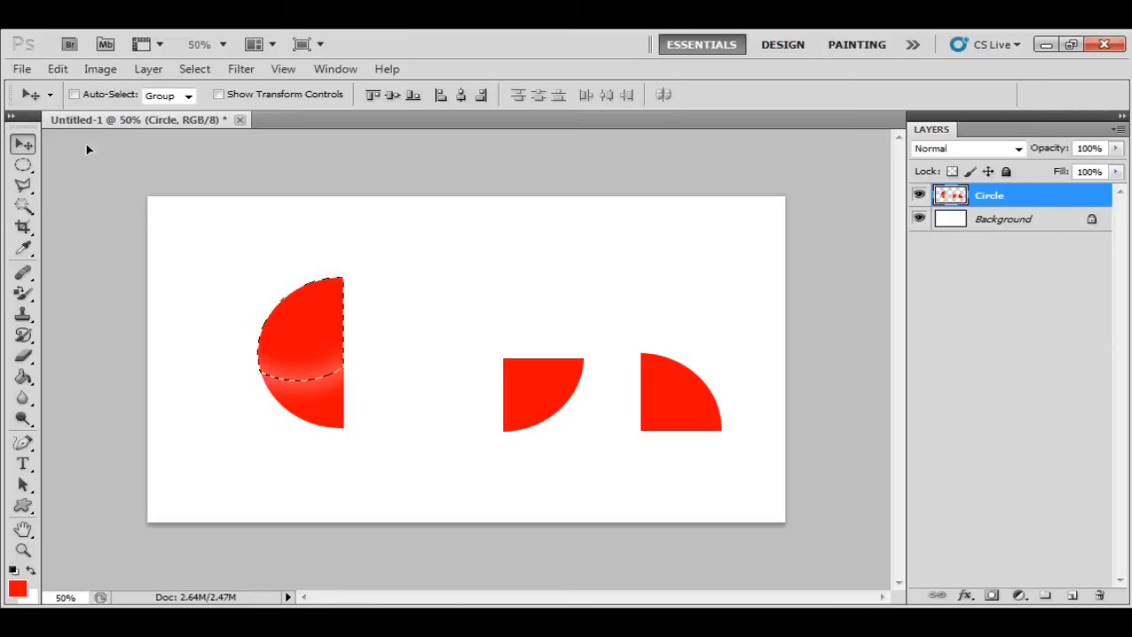
# Set the Elliptical Marquee's feather to 50 px and place an elliptical selection against the left half-circle's upper-right edge
pyautogui.click(24, 168)
pyautogui.click(525, 273)
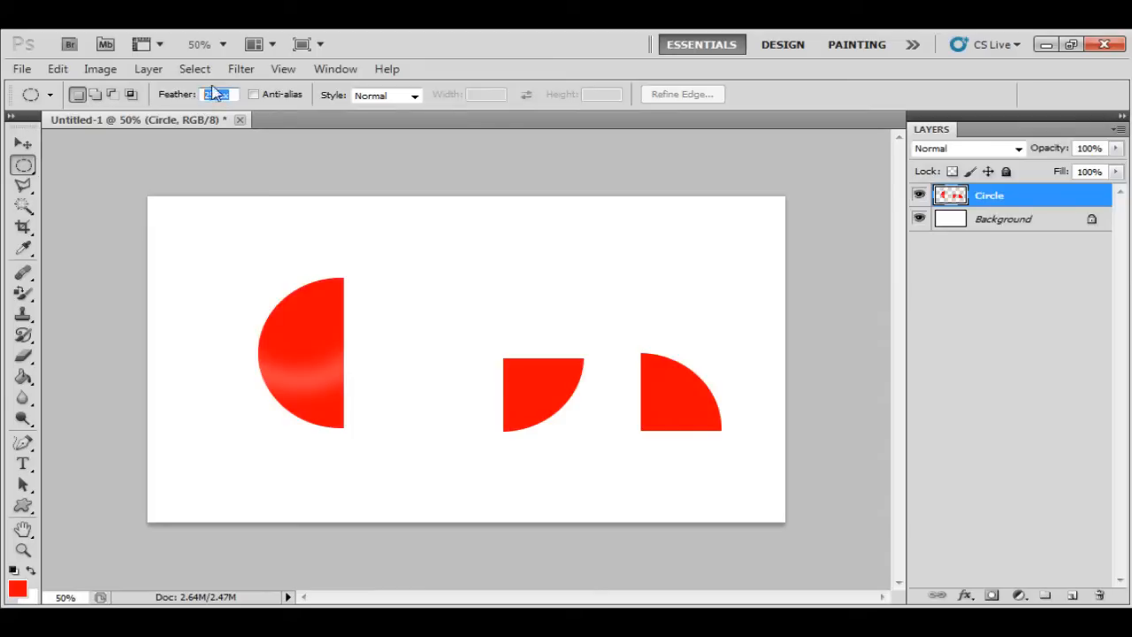
pyautogui.moveTo(184, 96); pyautogui.dragTo(201, 97)
pyautogui.moveTo(365, 349); pyautogui.dragTo(365, 349)
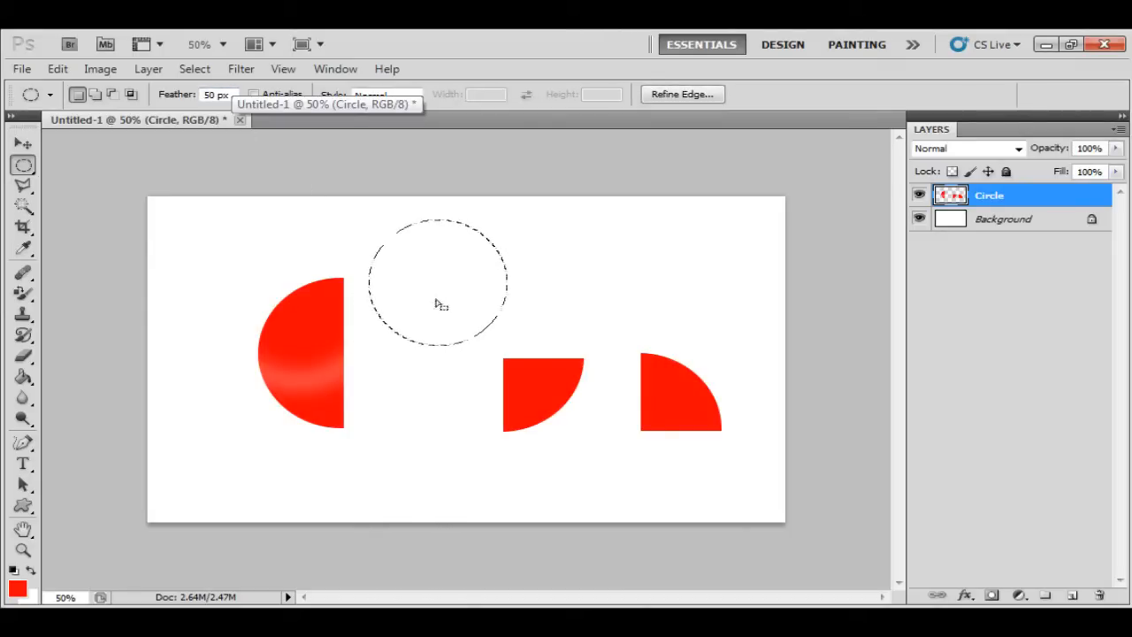
pyautogui.moveTo(408, 302); pyautogui.dragTo(405, 303)
# Delete the feathered selection's contents repeatedly to fade the upper-right edge of the left half-circle
pyautogui.press('Delete')
pyautogui.press('Delete')
pyautogui.press('Delete')
pyautogui.press('Delete')
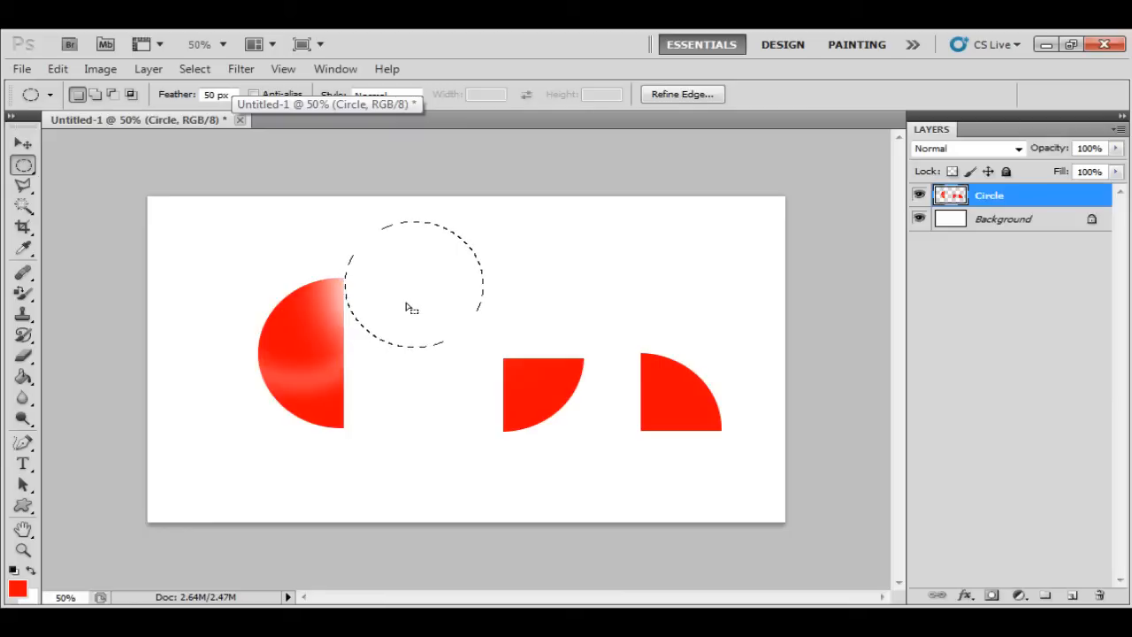
pyautogui.press('Delete')
pyautogui.press('Delete')
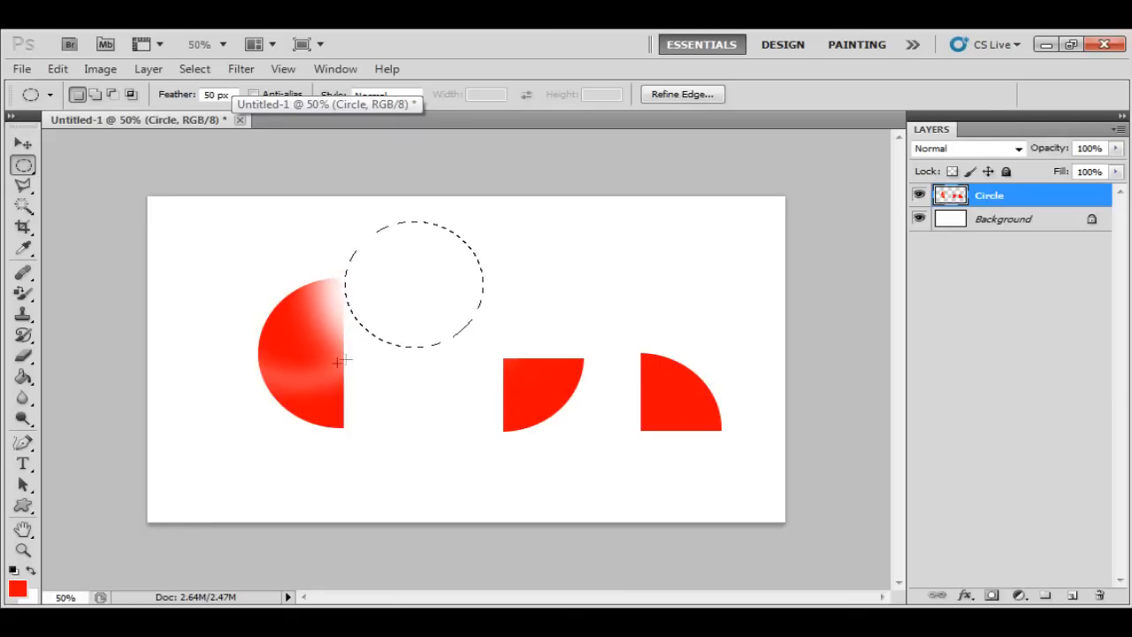
pyautogui.press('Delete')
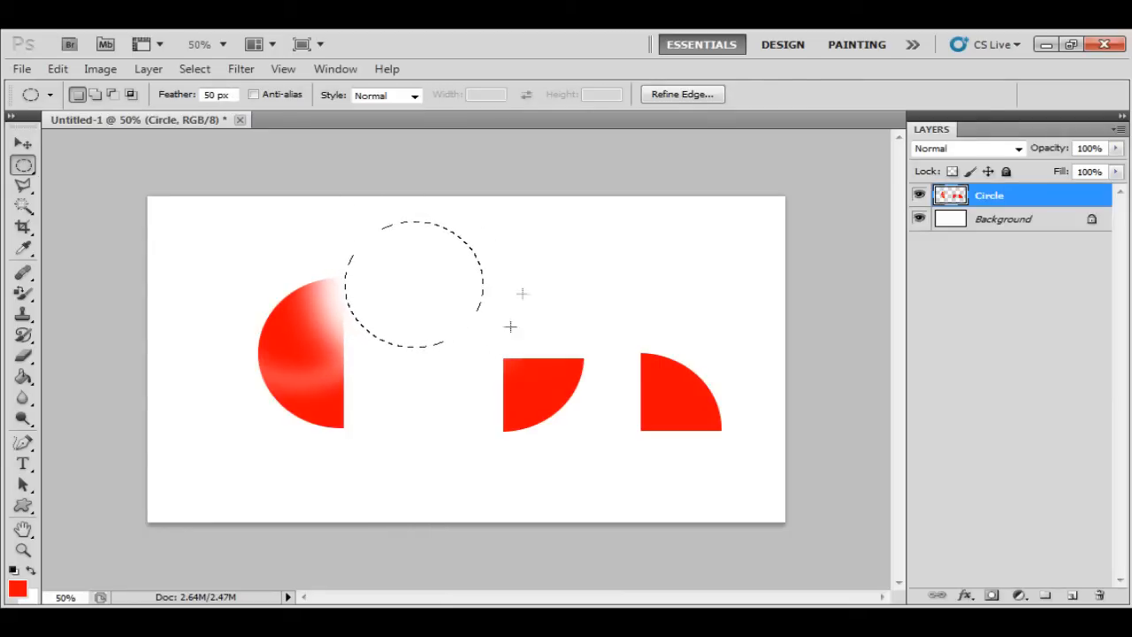
pyautogui.press('Delete')
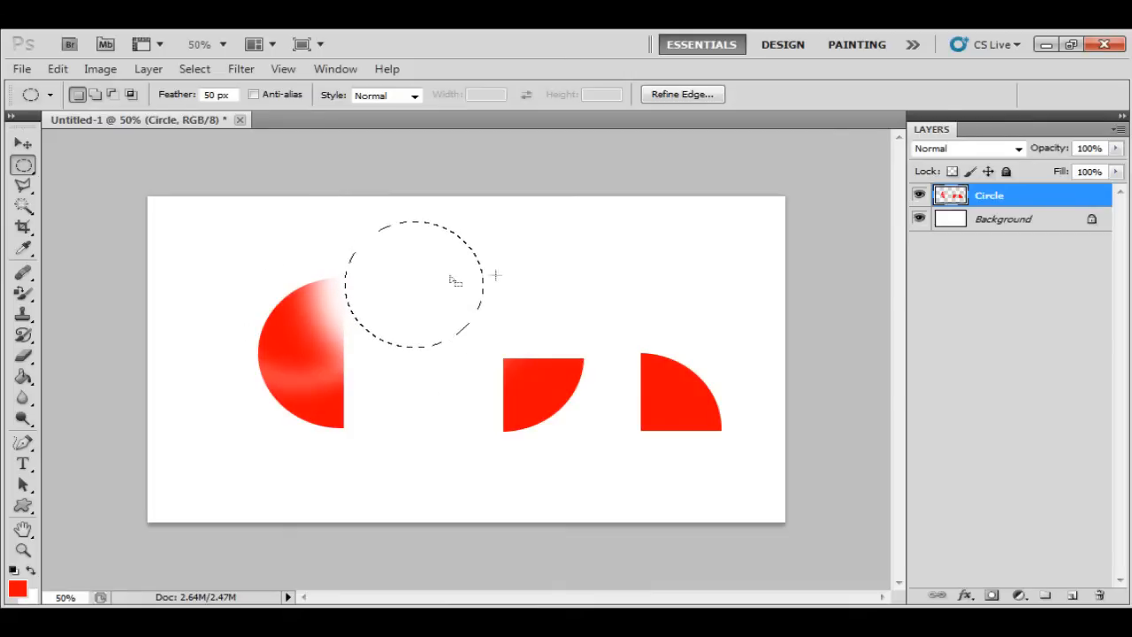
# Draw a smaller feathered elliptical selection between the two quarter-circles and delete through it to soften their facing corners
pyautogui.moveTo(558, 248); pyautogui.dragTo(606, 287)
pyautogui.moveTo(661, 342); pyautogui.dragTo(661, 343)
pyautogui.press('Delete')
pyautogui.press('Delete')
pyautogui.moveTo(602, 313); pyautogui.dragTo(606, 315)
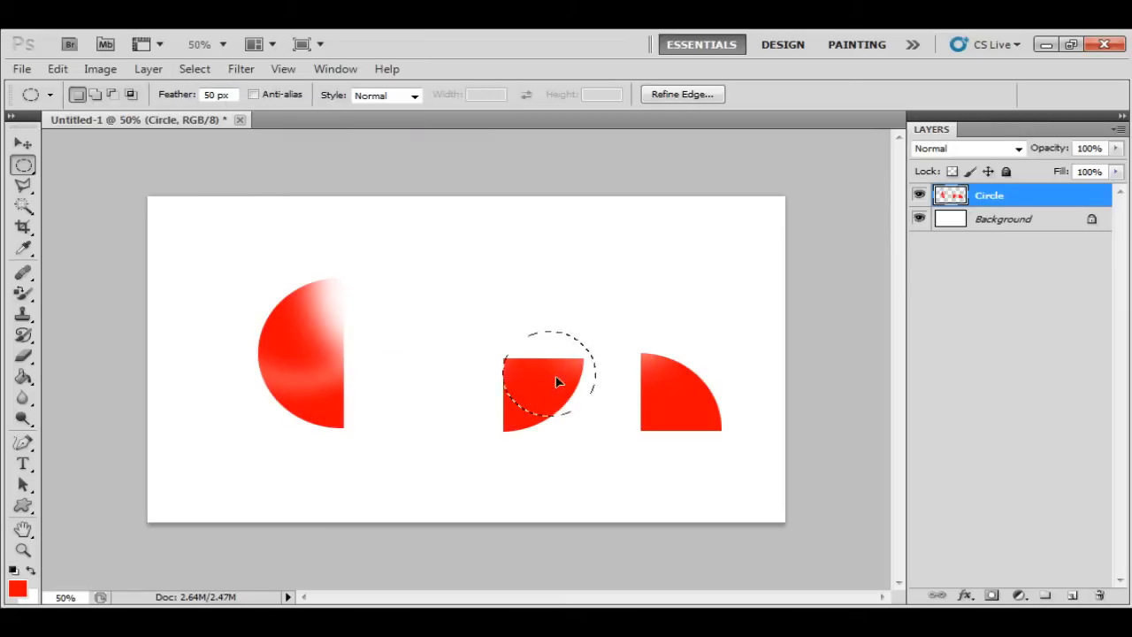
# Move the feathered selection over the left half-circle and delete repeatedly to fade out its middle
pyautogui.moveTo(557, 382); pyautogui.dragTo(304, 362)
pyautogui.press('Delete')
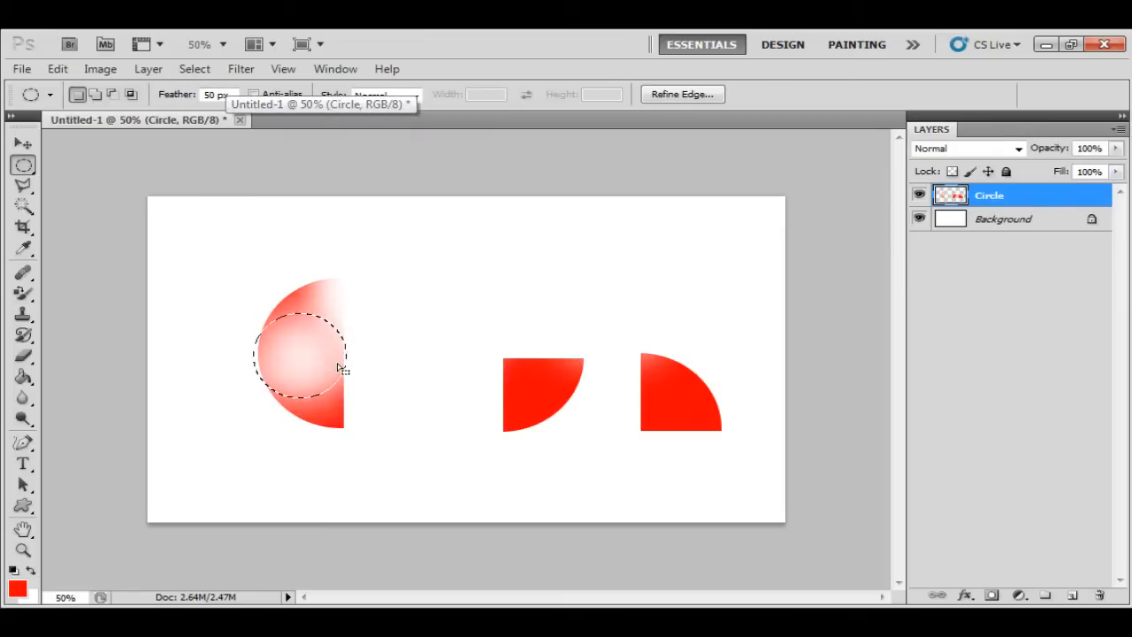
pyautogui.press('Delete')
pyautogui.press('Delete')
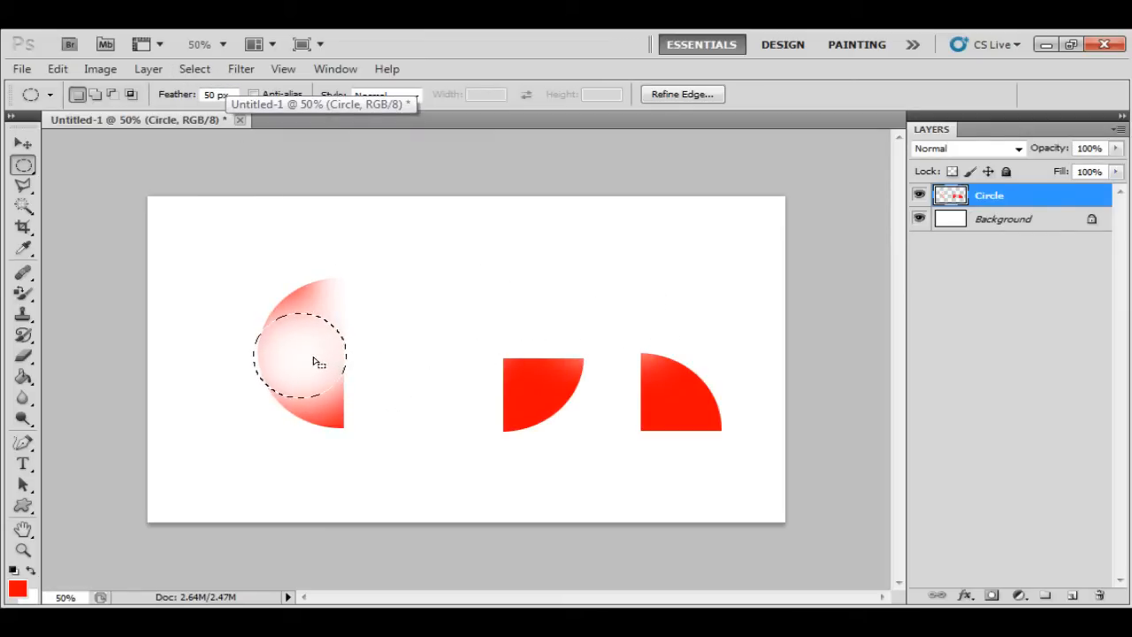
pyautogui.press('Delete')
pyautogui.press('Delete')
pyautogui.press('Delete')
pyautogui.press('Delete')
pyautogui.press('Delete')
pyautogui.press('Delete')
# Move the feathered selection to the middle quarter-circle's upper-left edge and into the gap left of it, deleting repeatedly at both positions
pyautogui.moveTo(316, 369); pyautogui.dragTo(506, 359)
pyautogui.press('Delete')
pyautogui.press('Delete')
pyautogui.press('Delete')
pyautogui.press('Delete')
pyautogui.press('Delete')
pyautogui.press('Delete')
pyautogui.press('Delete')
pyautogui.press('Delete')
pyautogui.press('Delete')
pyautogui.moveTo(519, 374)
pyautogui.mouseDown()
pyautogui.moveTo(311, 368)
pyautogui.moveTo(510, 401)
pyautogui.moveTo(596, 351)
pyautogui.moveTo(501, 398)
pyautogui.moveTo(506, 419)
pyautogui.moveTo(586, 359)
pyautogui.moveTo(394, 420)
pyautogui.moveTo(409, 404)
pyautogui.moveTo(546, 431)
pyautogui.moveTo(614, 396)
pyautogui.moveTo(470, 420)
pyautogui.moveTo(434, 403)
pyautogui.mouseUp()
pyautogui.press('Delete')
pyautogui.press('Delete')
pyautogui.press('Delete')
pyautogui.press('Delete')
pyautogui.press('Delete')
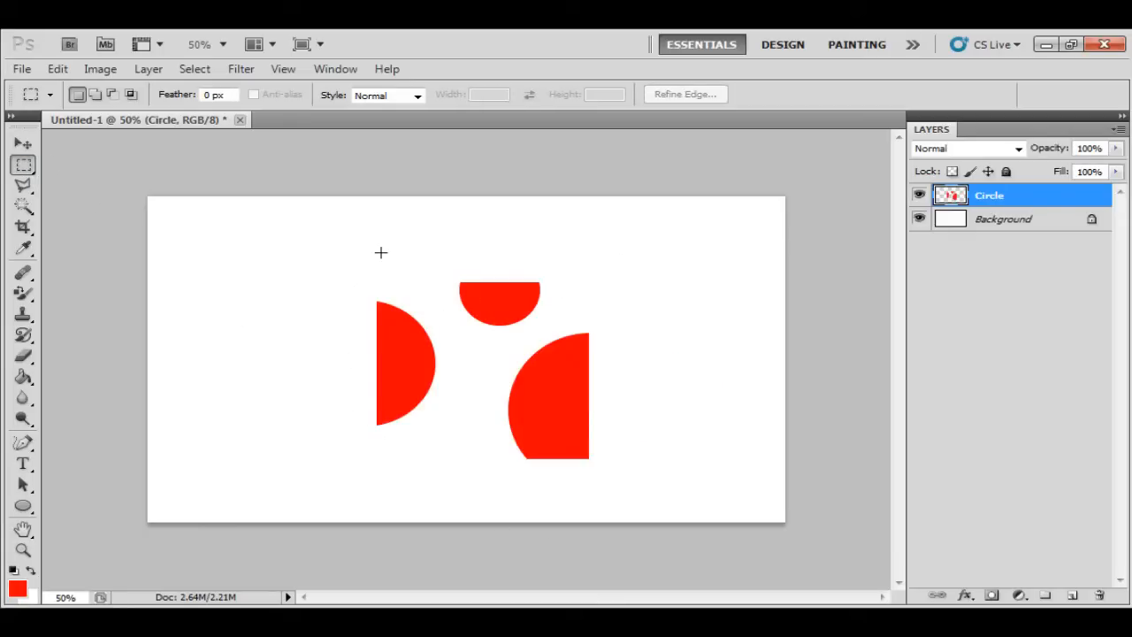
# Clear the rectangular marquee and move all three circle pieces together slightly up and left
pyautogui.moveTo(494, 354); pyautogui.dragTo(480, 332)
pyautogui.click(400, 280)
pyautogui.click(25, 145)
pyautogui.moveTo(534, 428); pyautogui.dragTo(520, 406)
# Frame the large lower-right circle piece with a rectangular marquee, select the inverse, and clear the selection
pyautogui.click(24, 165)
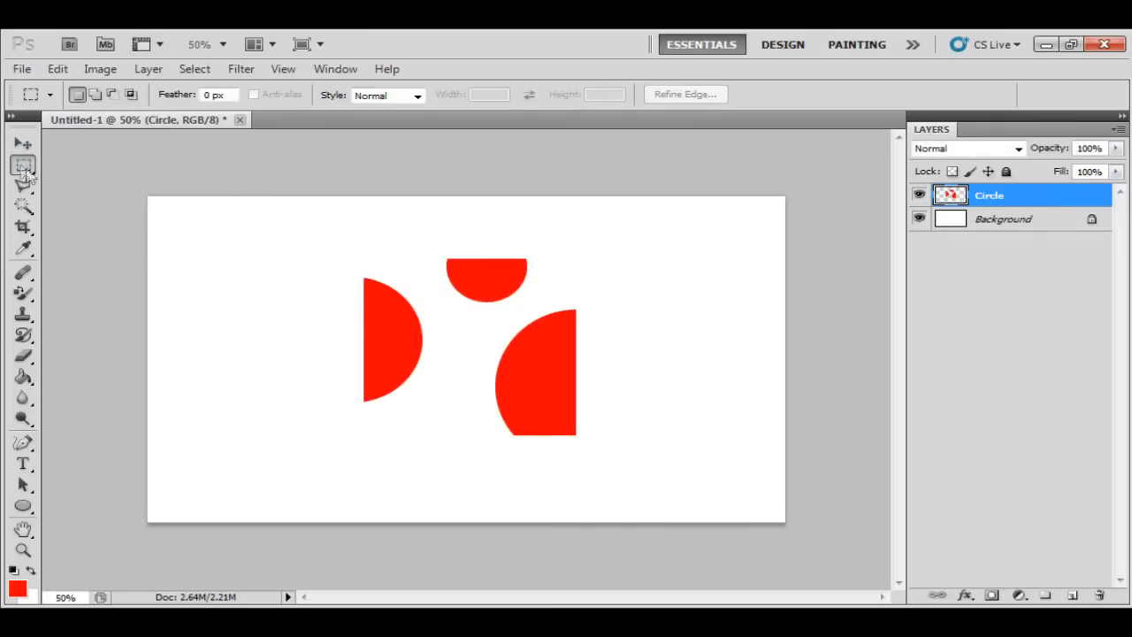
pyautogui.moveTo(517, 387); pyautogui.dragTo(451, 307)
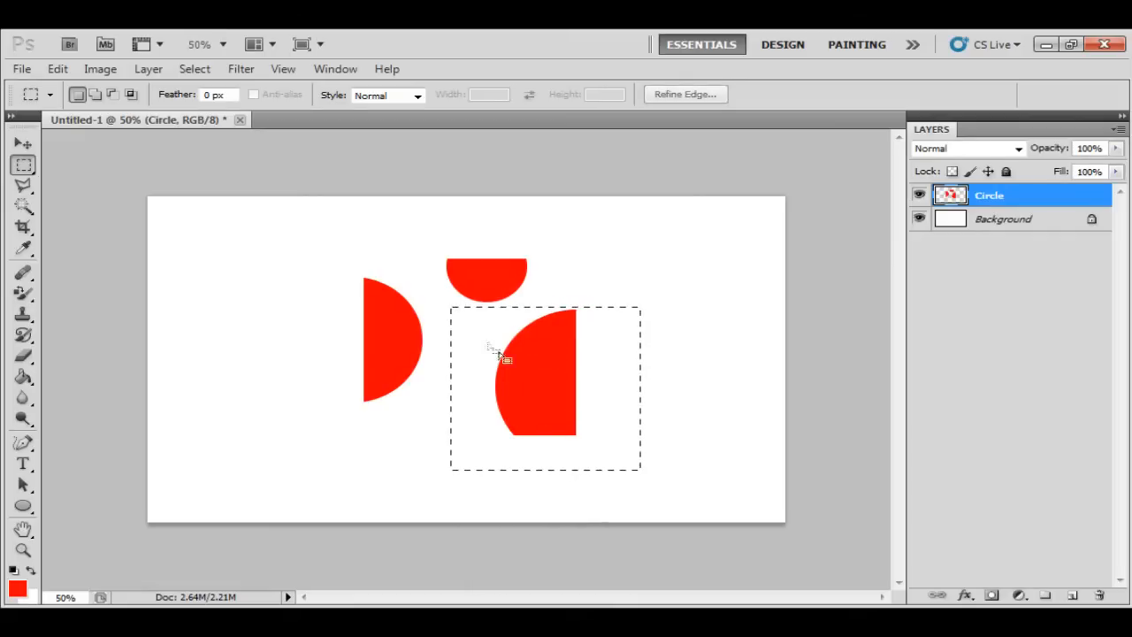
pyautogui.rightClick(554, 358)
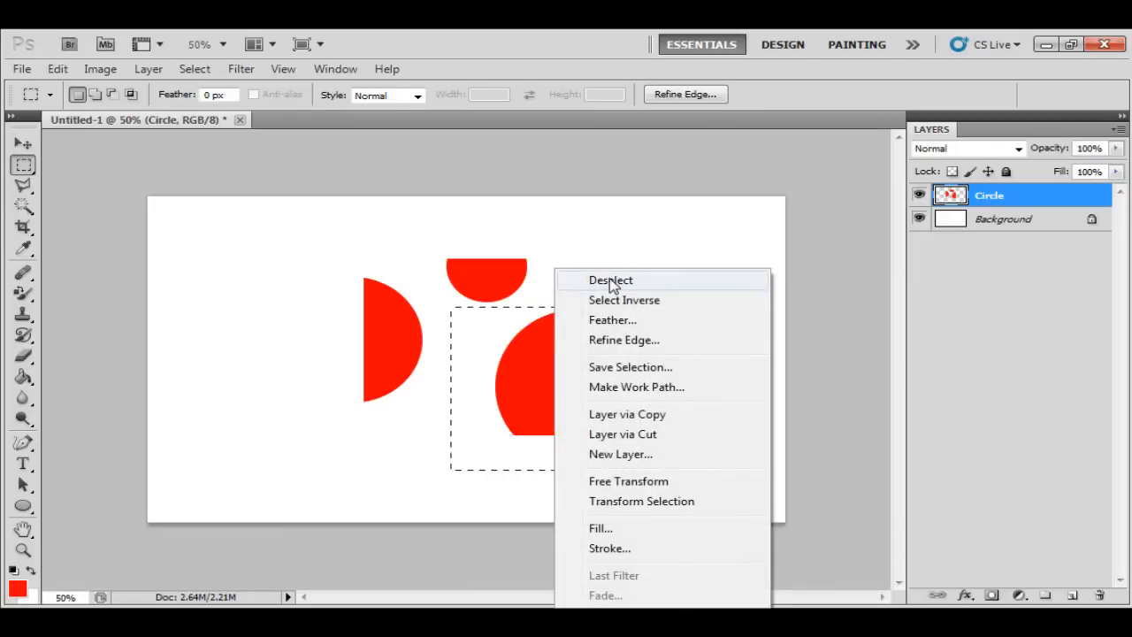
pyautogui.click(678, 305)
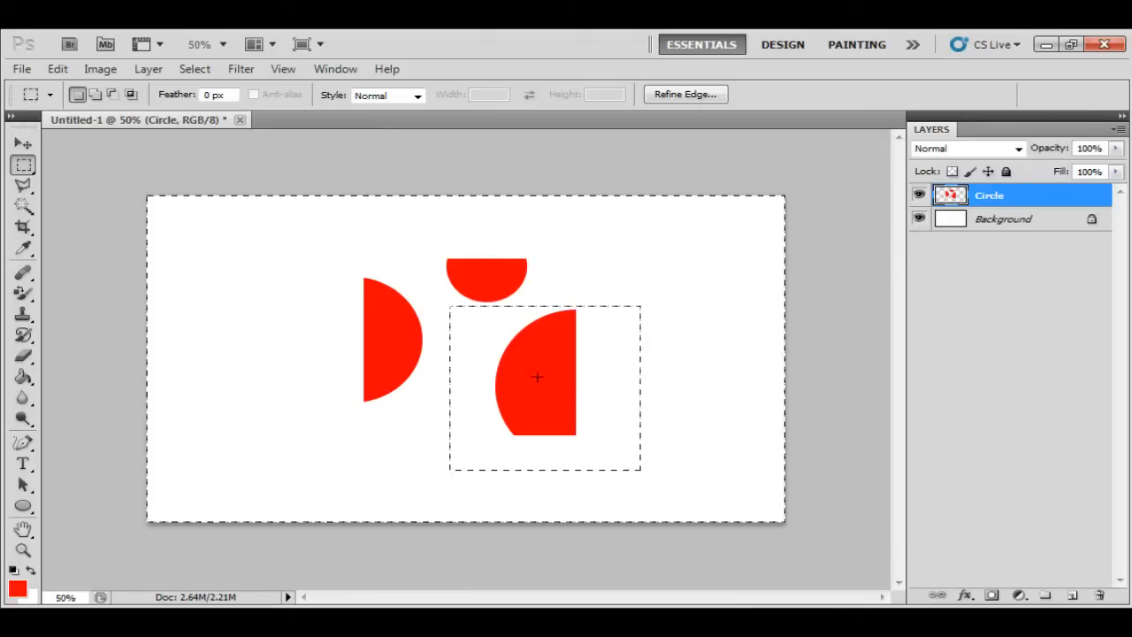
pyautogui.click(607, 416)
# Frame the large lower-right circle piece with a rectangular marquee and cut it to its own layer
pyautogui.moveTo(632, 452); pyautogui.dragTo(479, 335)
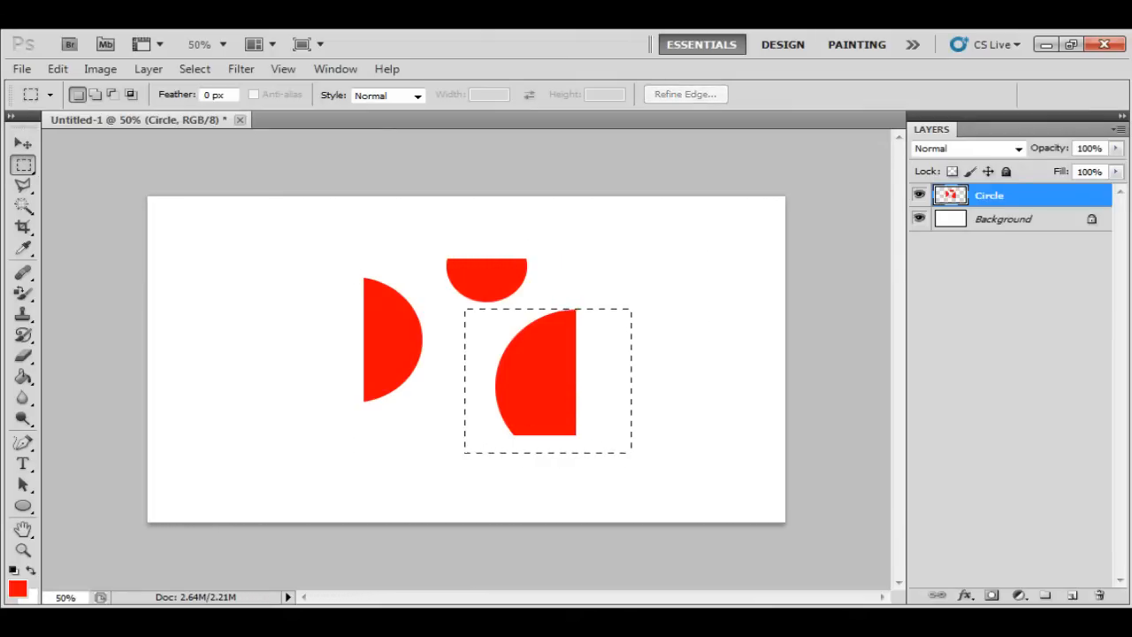
pyautogui.rightClick(556, 372)
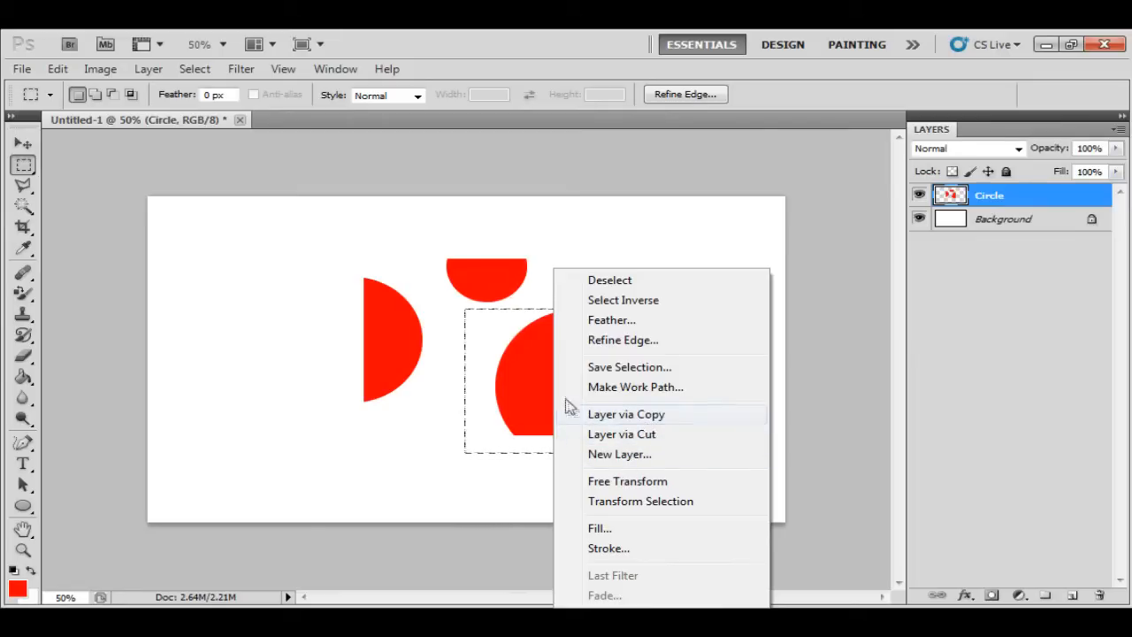
pyautogui.click(647, 436)
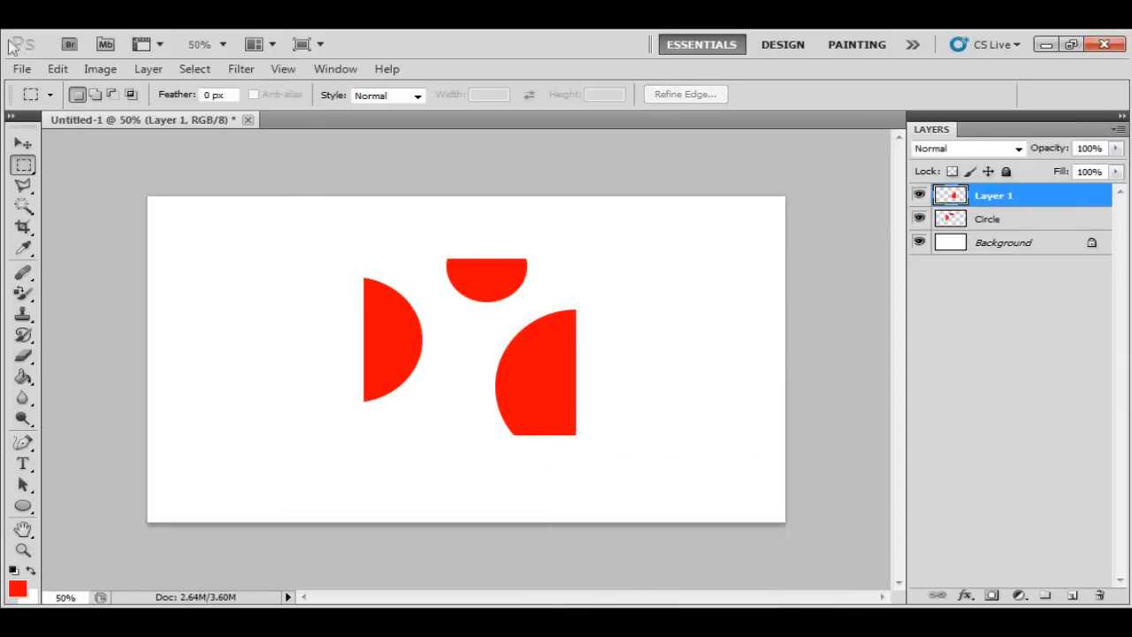
# Move the Circle layer's two pieces to the canvas's upper-left corner and Layer 1's piece to the lower-right corner
pyautogui.click(24, 143)
pyautogui.moveTo(455, 306); pyautogui.dragTo(519, 348)
pyautogui.moveTo(594, 422)
pyautogui.mouseDown()
pyautogui.moveTo(624, 397)
pyautogui.moveTo(681, 398)
pyautogui.moveTo(585, 410)
pyautogui.mouseUp()
pyautogui.click(982, 220)
pyautogui.moveTo(528, 286); pyautogui.dragTo(400, 278)
pyautogui.click(994, 196)
pyautogui.moveTo(594, 394); pyautogui.dragTo(504, 345)
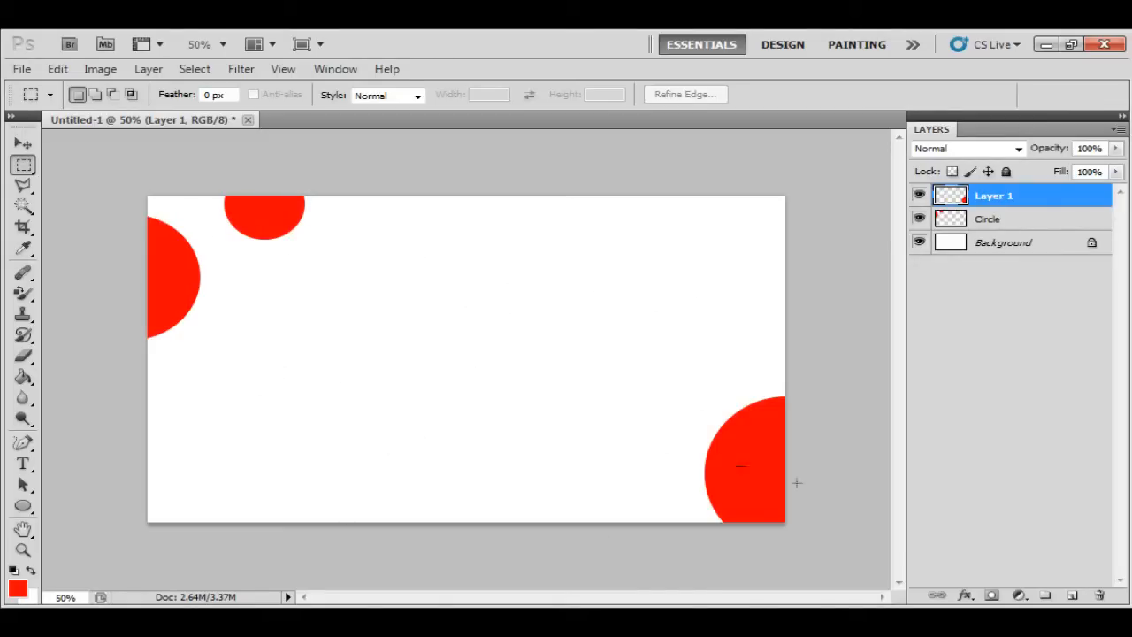
# Practise adding the Circle and Background layers to the layer selection alongside Layer 1 and removing them again
pyautogui.keyDown('ctrl'); pyautogui.click(997, 219); pyautogui.keyUp('ctrl')
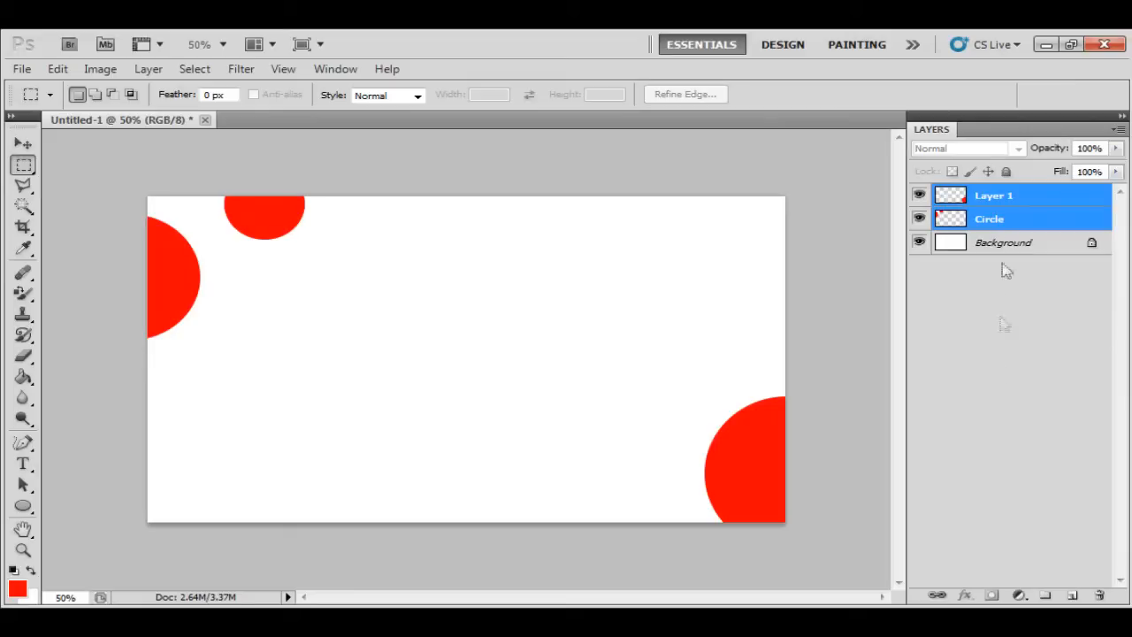
pyautogui.keyDown('ctrl'); pyautogui.click(999, 221); pyautogui.keyUp('ctrl')
pyautogui.keyDown('ctrl'); pyautogui.click(1042, 221); pyautogui.keyUp('ctrl')
pyautogui.keyDown('ctrl'); pyautogui.click(1026, 222); pyautogui.keyUp('ctrl')
pyautogui.keyDown('ctrl'); pyautogui.click(1012, 242); pyautogui.keyUp('ctrl')
pyautogui.keyDown('ctrl'); pyautogui.click(1012, 244); pyautogui.keyUp('ctrl')
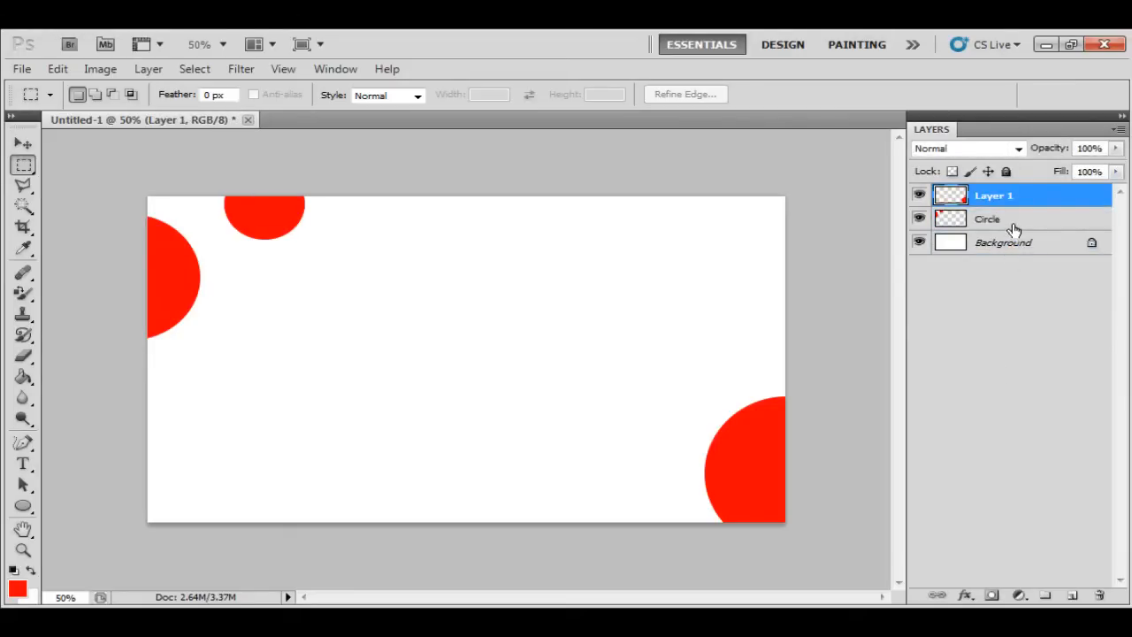
# Merge Layer 1 and the Circle layer into one layer and rename it Circles
pyautogui.keyDown('ctrl'); pyautogui.click(1013, 228); pyautogui.keyUp('ctrl')
pyautogui.rightClick(1013, 220)
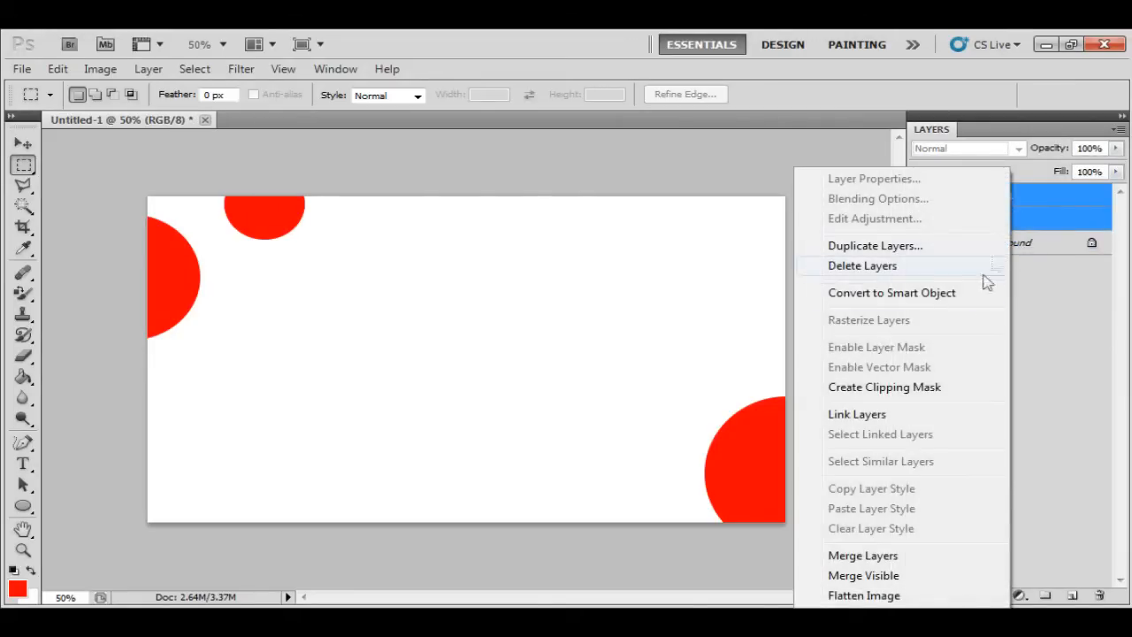
pyautogui.click(862, 556)
pyautogui.doubleClick(995, 195)
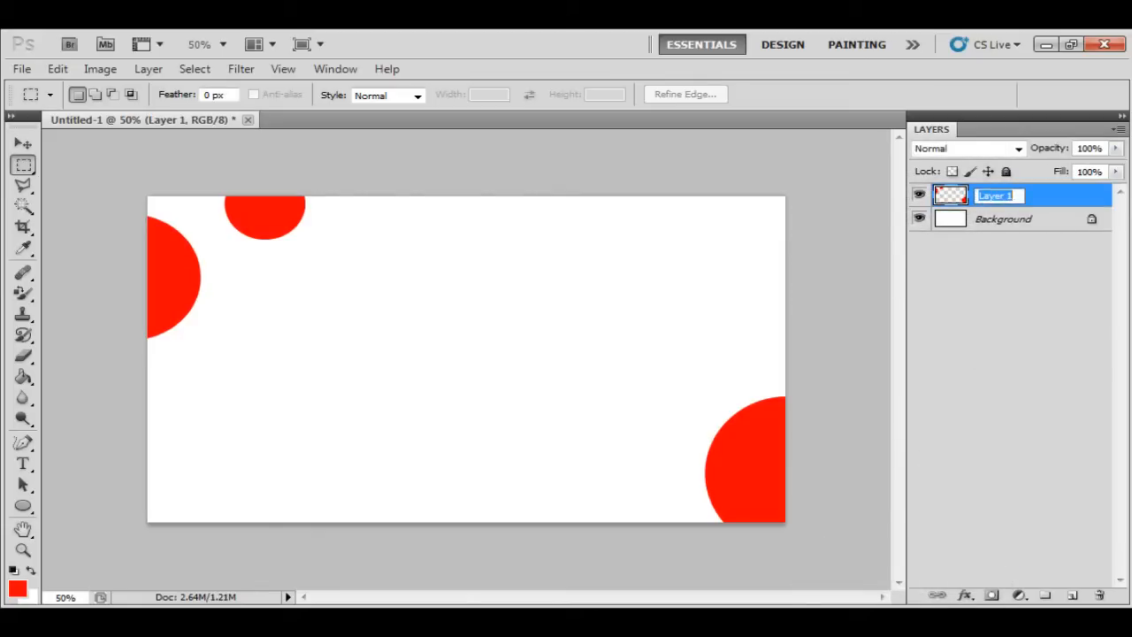
pyautogui.write('Circles')
# Deselect all layers and try to move the artwork with the Move tool
pyautogui.click(1106, 415)
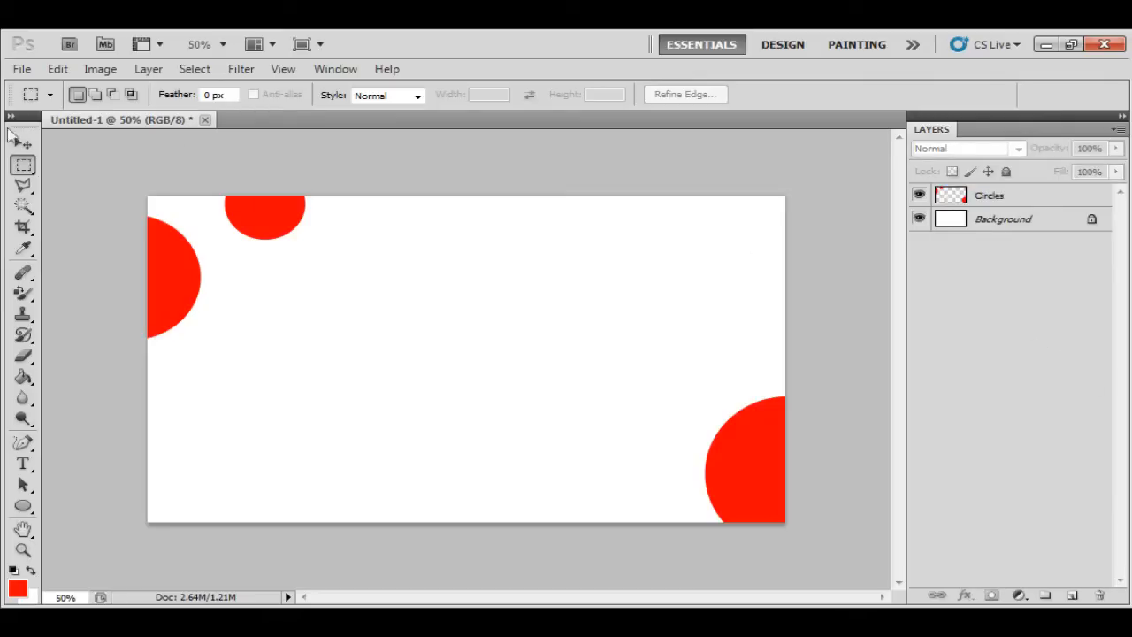
pyautogui.click(23, 143)
pyautogui.click(256, 321)
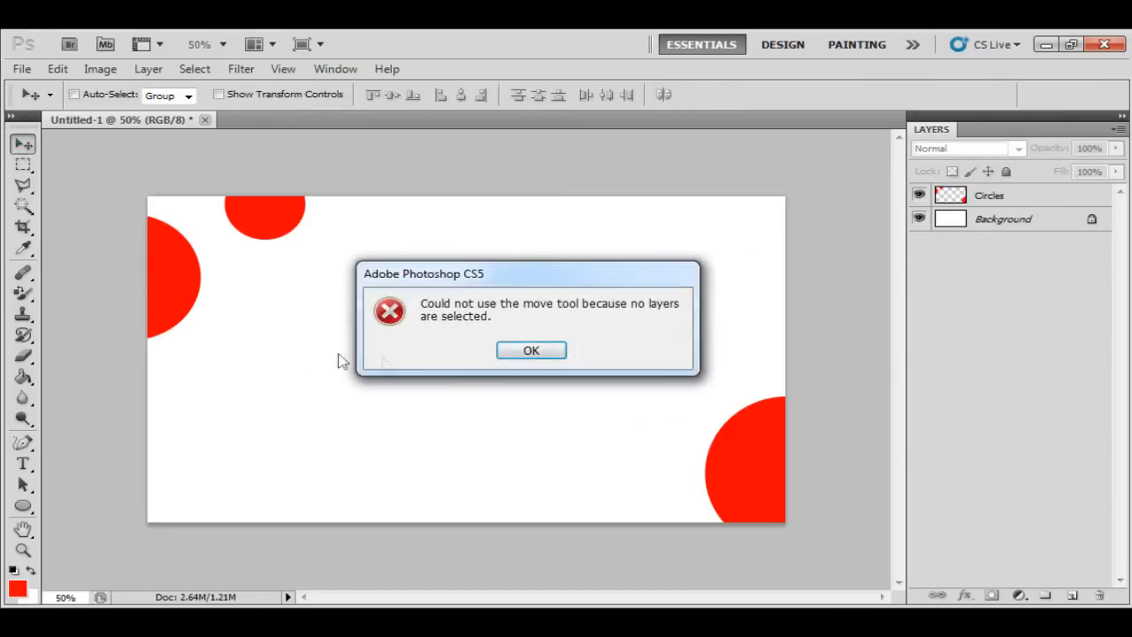
pyautogui.click(549, 354)
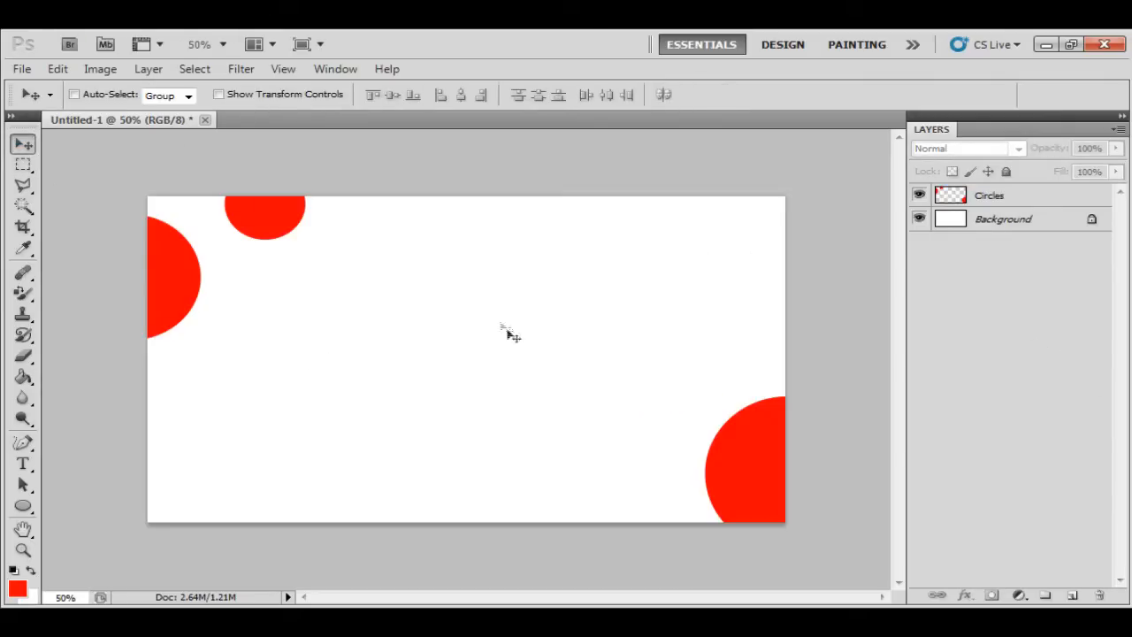
pyautogui.click(563, 273)
pyautogui.click(531, 350)
# Select the Circles layer and draw a large red ellipse on it near the canvas centre
pyautogui.click(1013, 196)
pyautogui.moveTo(495, 282)
pyautogui.mouseDown()
pyautogui.moveTo(540, 356)
pyautogui.moveTo(354, 248)
pyautogui.moveTo(531, 278)
pyautogui.moveTo(481, 286)
pyautogui.mouseUp()
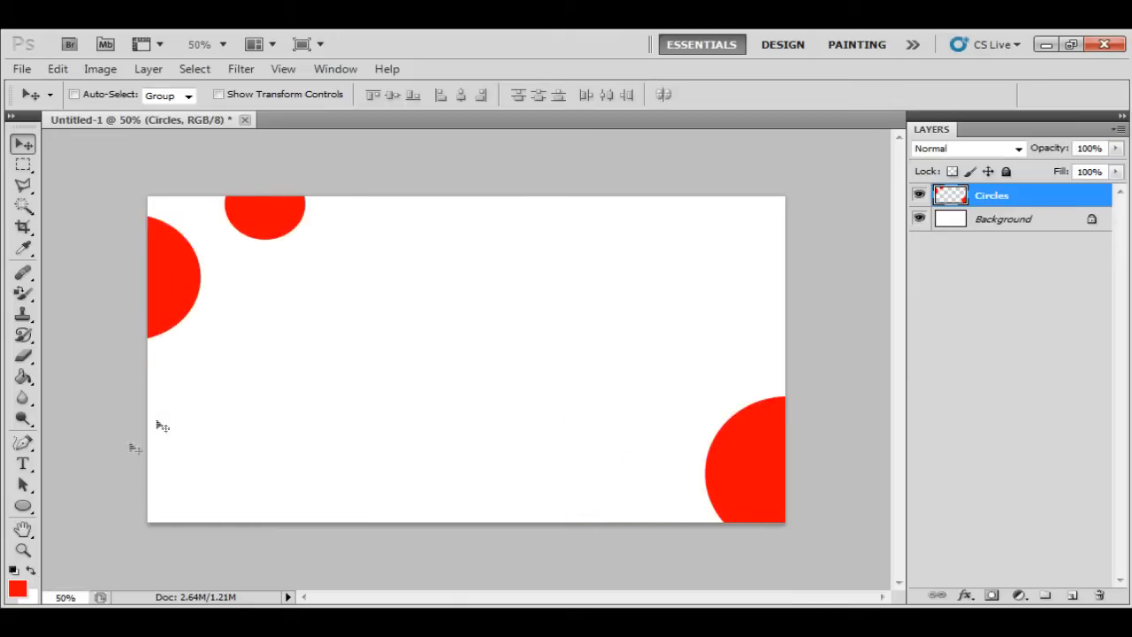
pyautogui.click(23, 506)
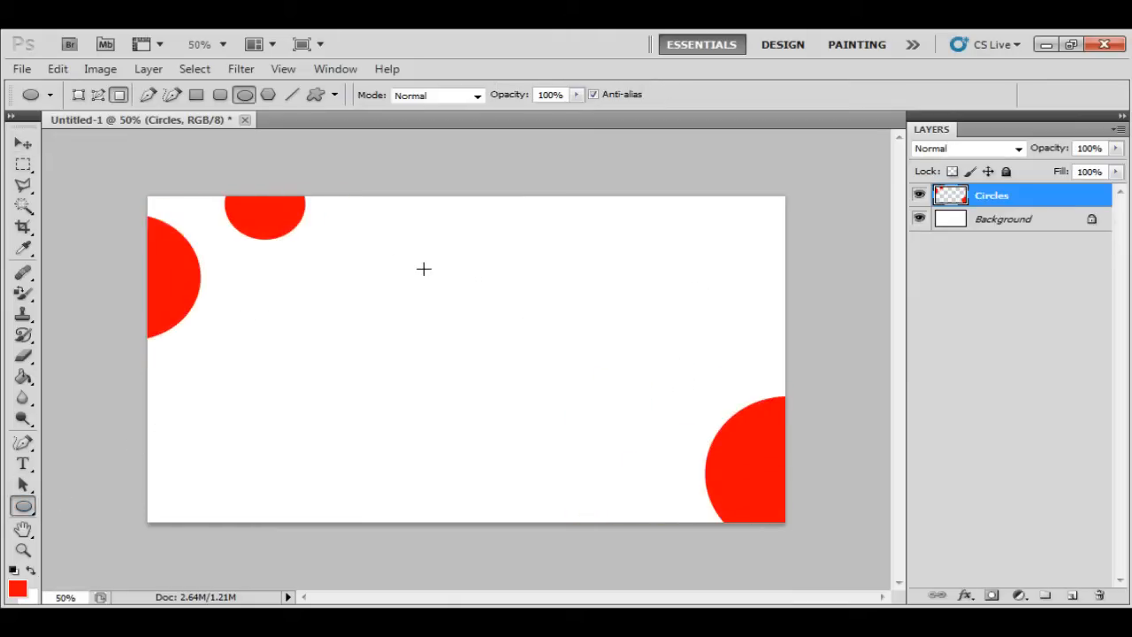
pyautogui.moveTo(385, 296); pyautogui.dragTo(557, 451)
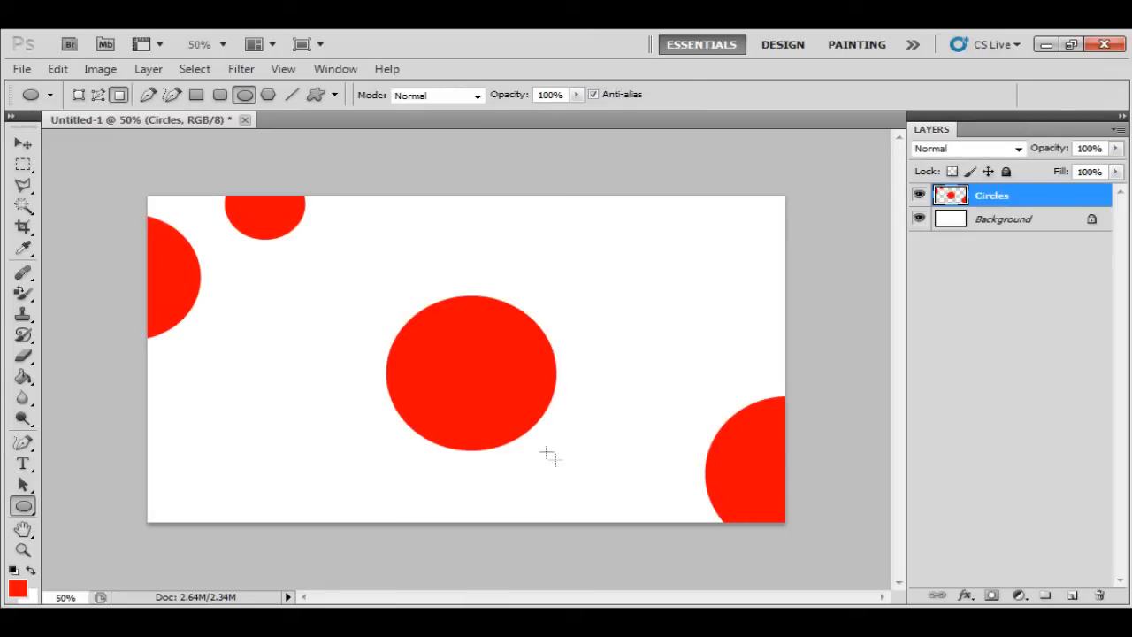
# Frame the central ellipse with a marquee, try deleting everything outside it through an inverse selection, and undo the deletion
pyautogui.click(23, 165)
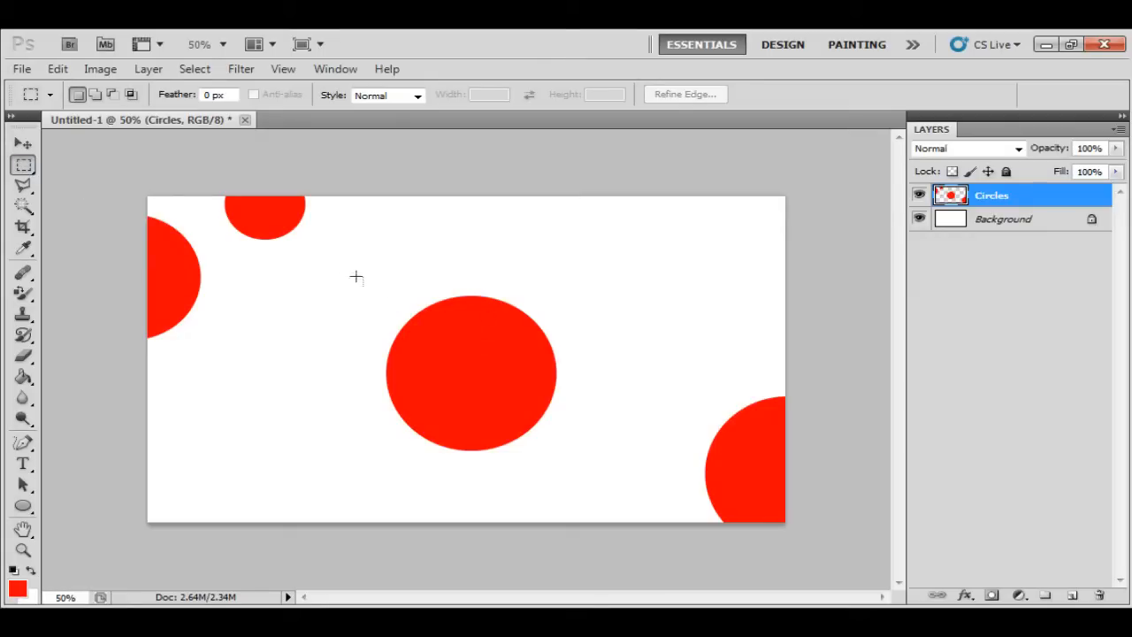
pyautogui.moveTo(661, 501); pyautogui.dragTo(598, 471)
pyautogui.rightClick(487, 325)
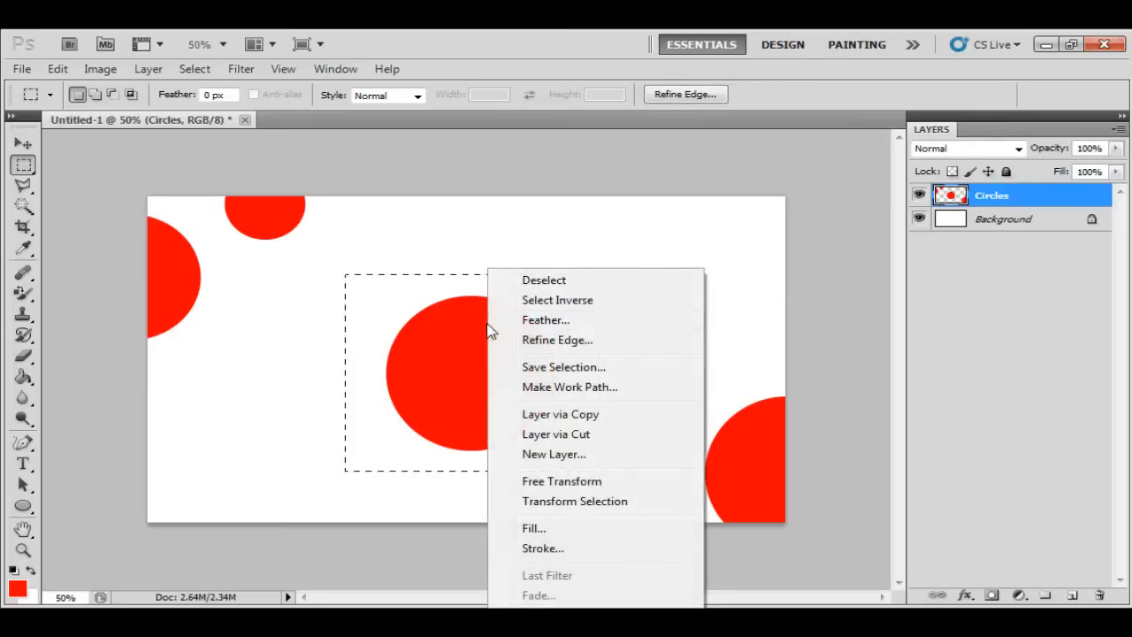
pyautogui.click(558, 300)
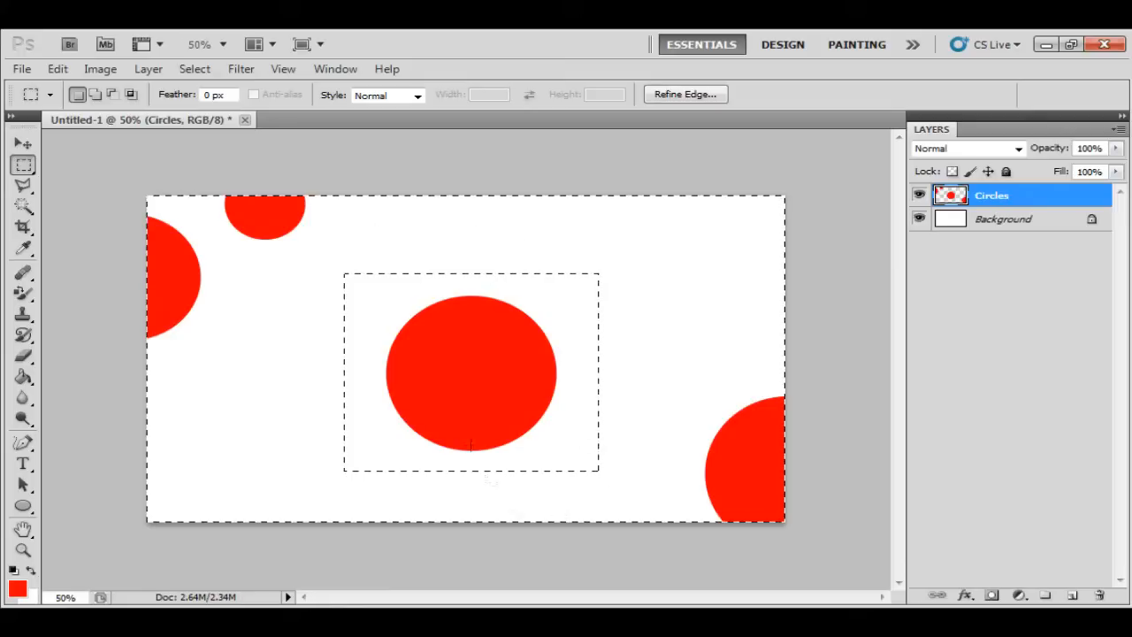
pyautogui.press('Delete')
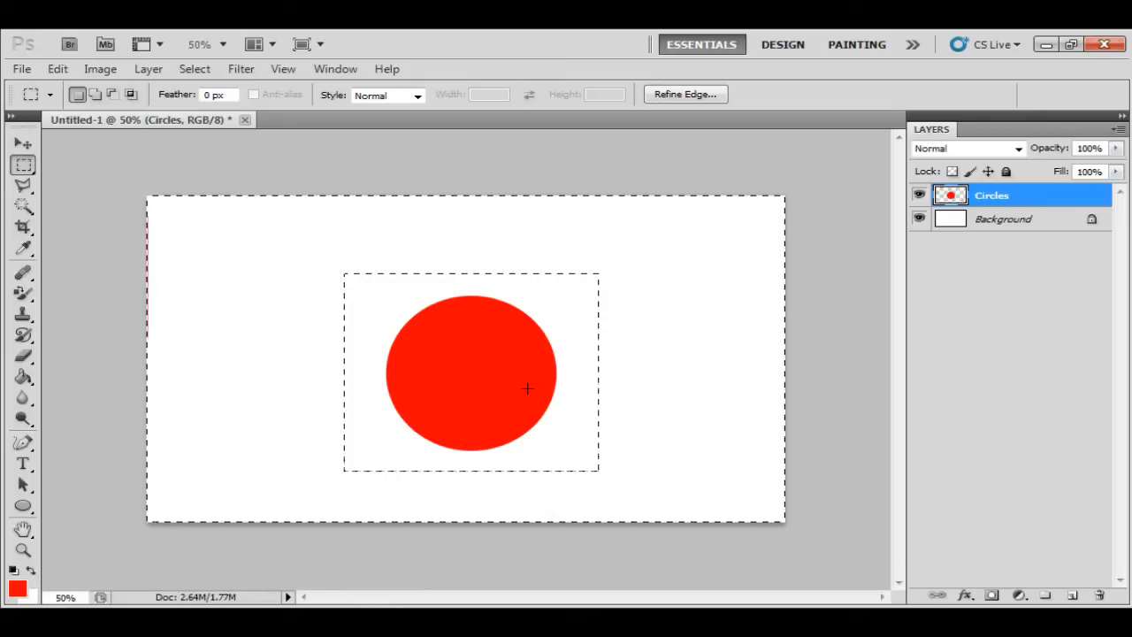
pyautogui.hotkey('ctrl', 'd')
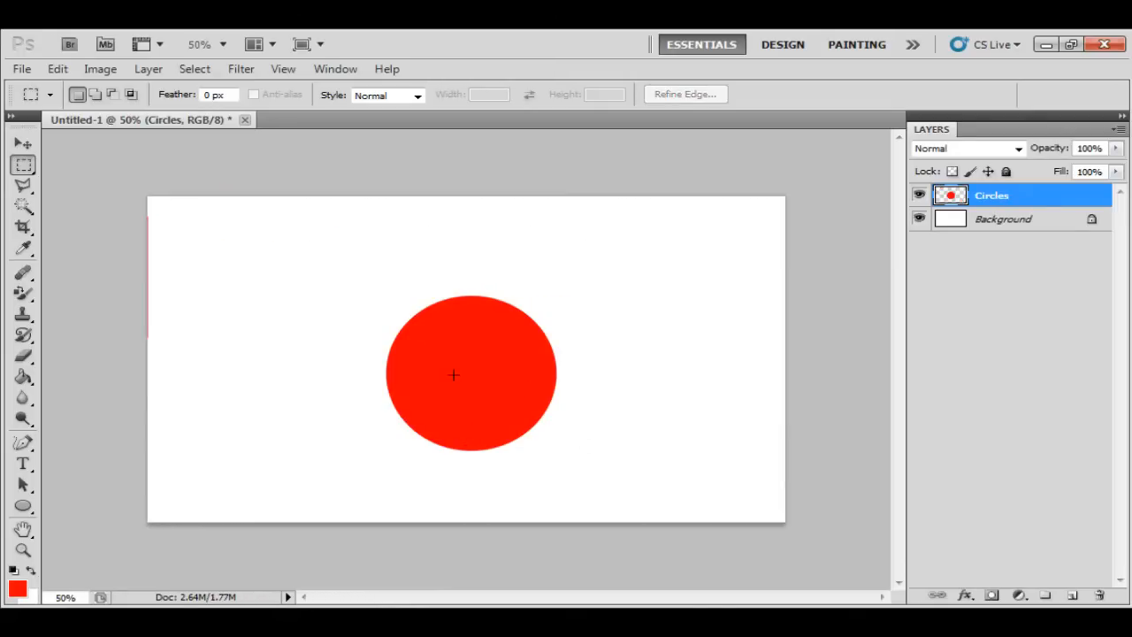
pyautogui.hotkey('ctrl', 'alt', 'z')
pyautogui.hotkey('ctrl', 'alt', 'z')
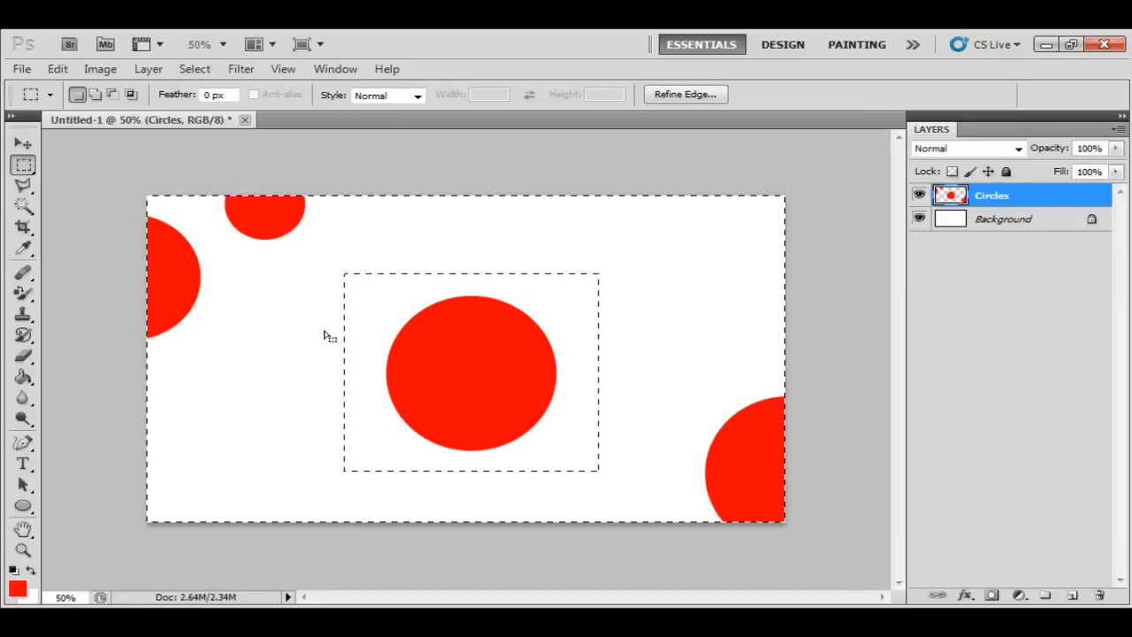
# Delete the unwanted corner circle pieces using separate rectangular marquee selections, and clear the selection
pyautogui.hotkey('ctrl', 'd')
pyautogui.press('Delete')
pyautogui.moveTo(670, 333); pyautogui.dragTo(786, 522)
pyautogui.press('Delete')
pyautogui.hotkey('ctrl', 'd')
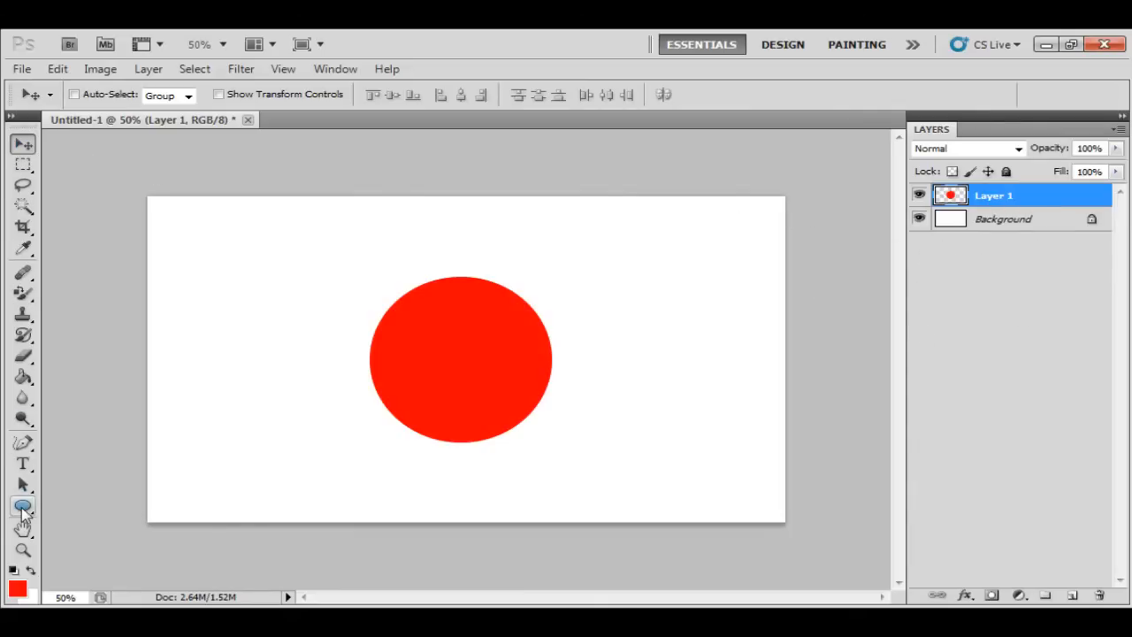
# Draw a freehand Lasso selection around the lower-right half of the red circle and shift the selection slightly
pyautogui.click(23, 186)
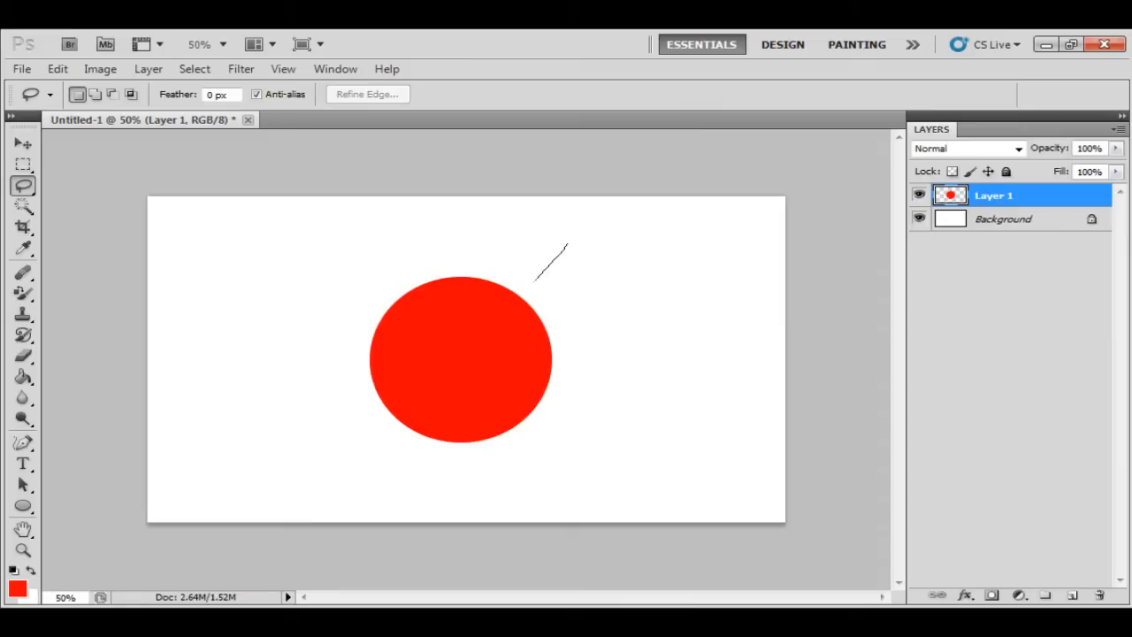
pyautogui.moveTo(344, 464)
pyautogui.mouseDown()
pyautogui.moveTo(508, 470)
pyautogui.moveTo(623, 456)
pyautogui.mouseUp()
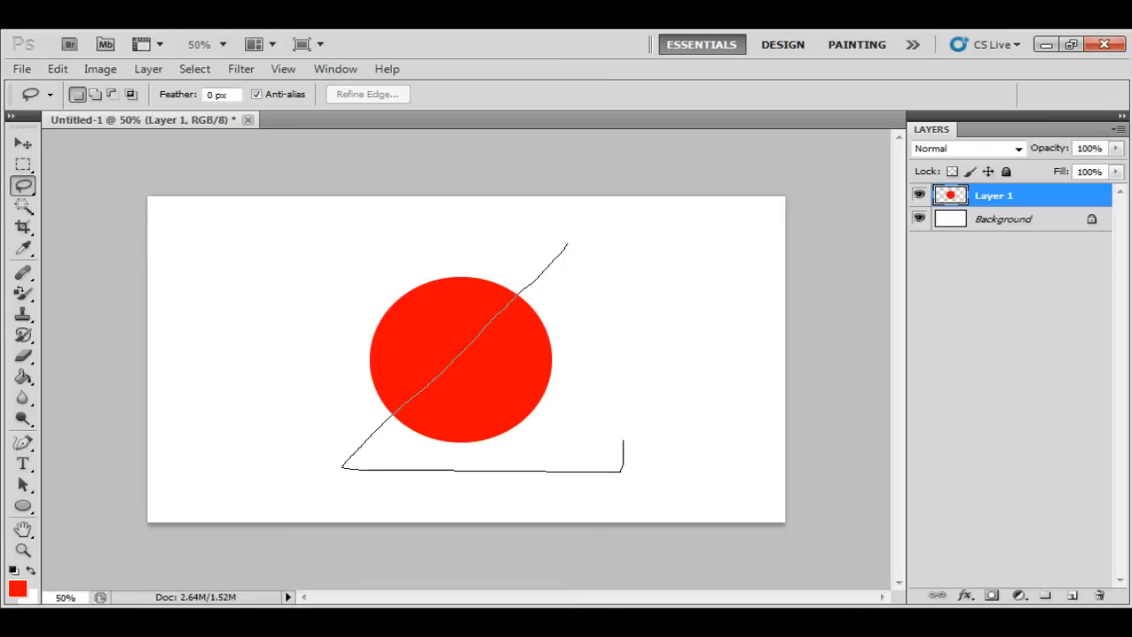
pyautogui.moveTo(623, 440); pyautogui.dragTo(627, 434)
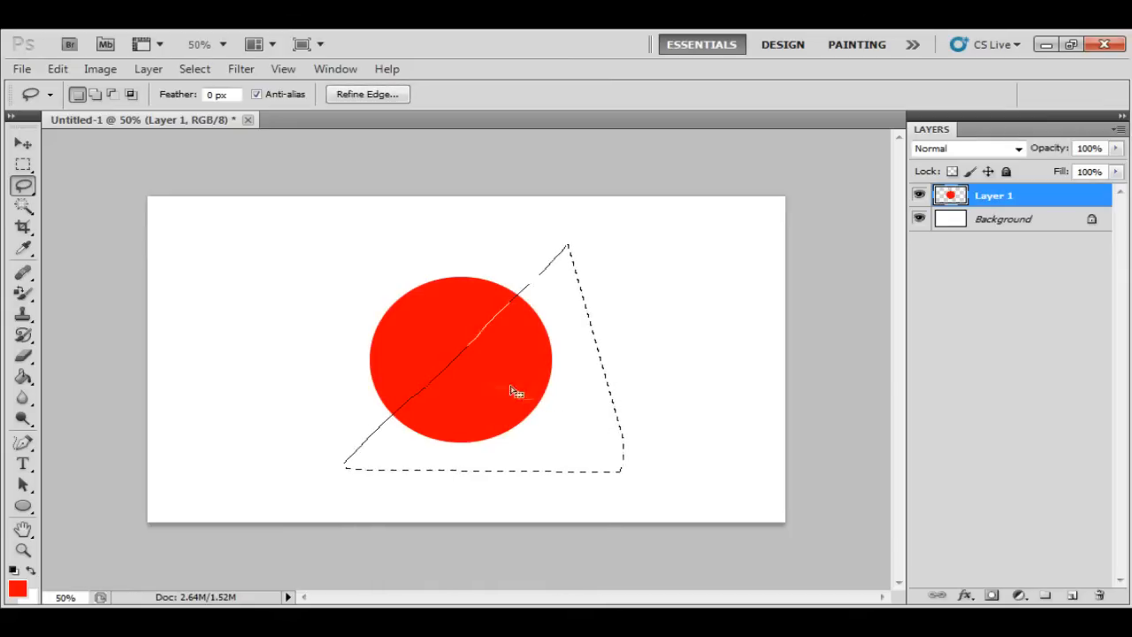
pyautogui.moveTo(491, 382)
pyautogui.mouseDown()
pyautogui.moveTo(581, 389)
pyautogui.moveTo(445, 402)
pyautogui.moveTo(533, 382)
pyautogui.moveTo(457, 387)
pyautogui.moveTo(356, 316)
pyautogui.moveTo(510, 404)
pyautogui.moveTo(494, 379)
pyautogui.mouseUp()
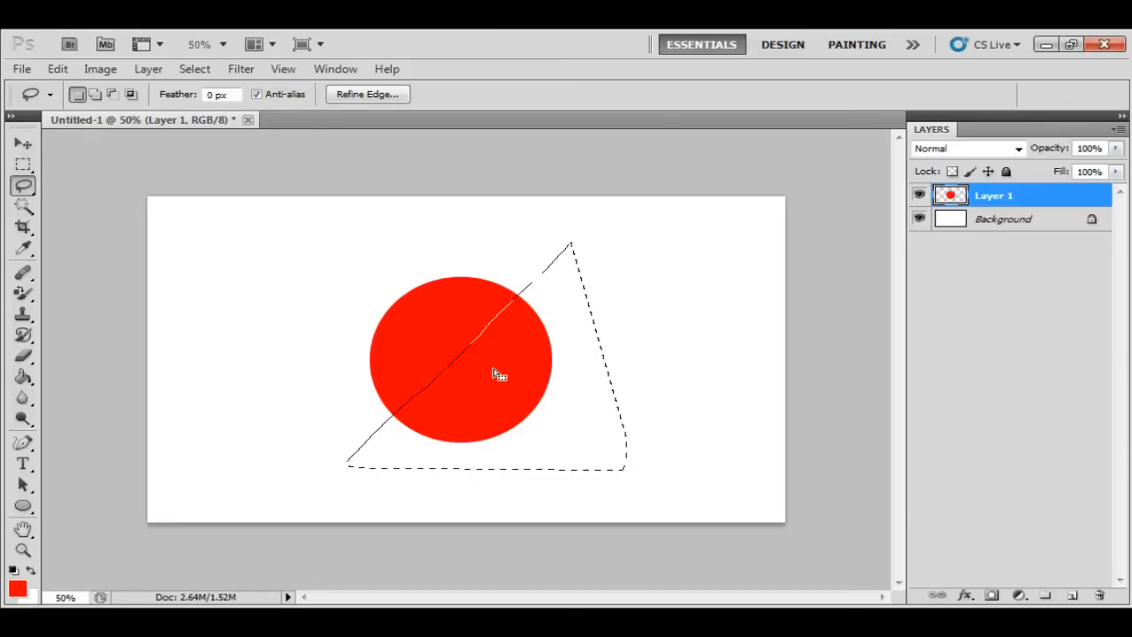
# Undo a trial deletion of the lower-right half, and delete the upper-left half through the inverse selection instead
pyautogui.press('Delete')
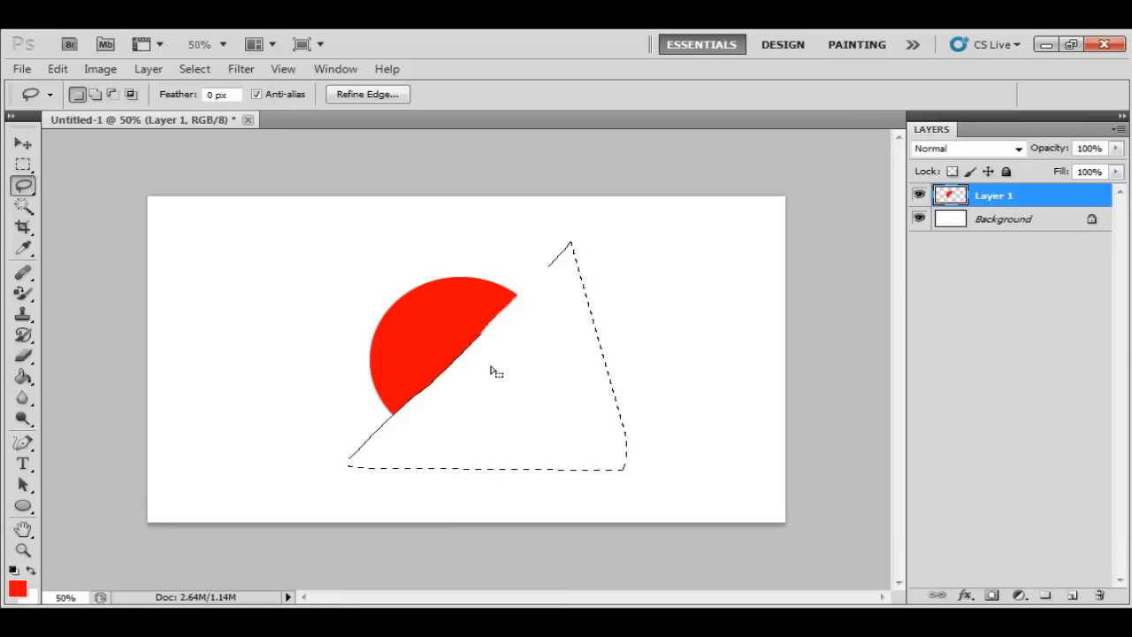
pyautogui.hotkey('ctrl', 'z')
pyautogui.rightClick(495, 363)
pyautogui.click(570, 306)
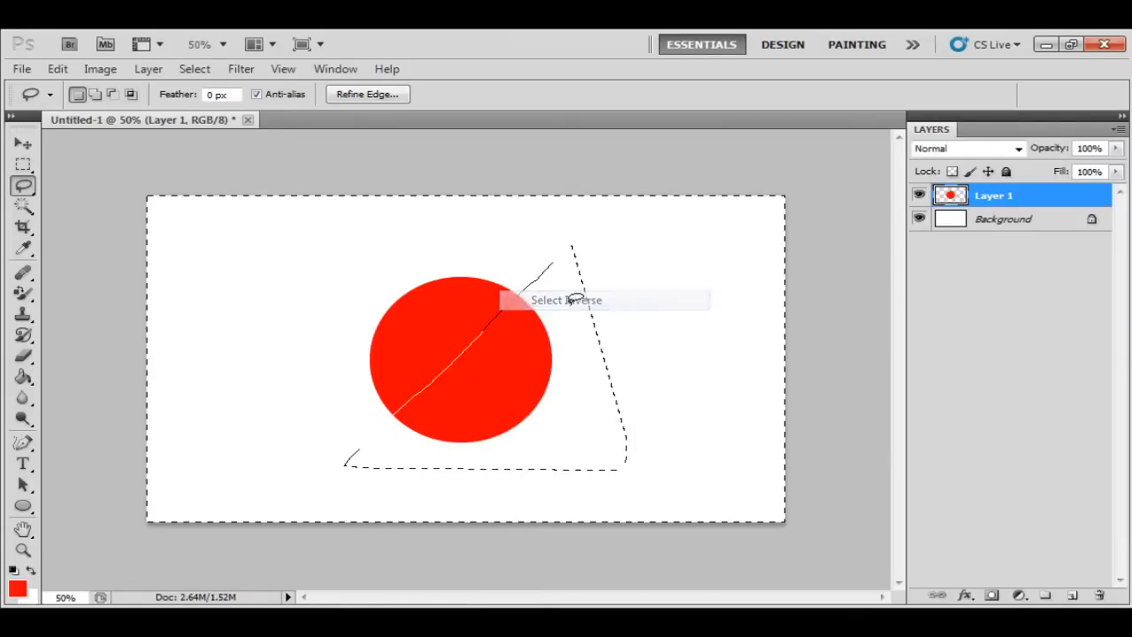
pyautogui.press('Delete')
pyautogui.hotkey('ctrl', 'd')
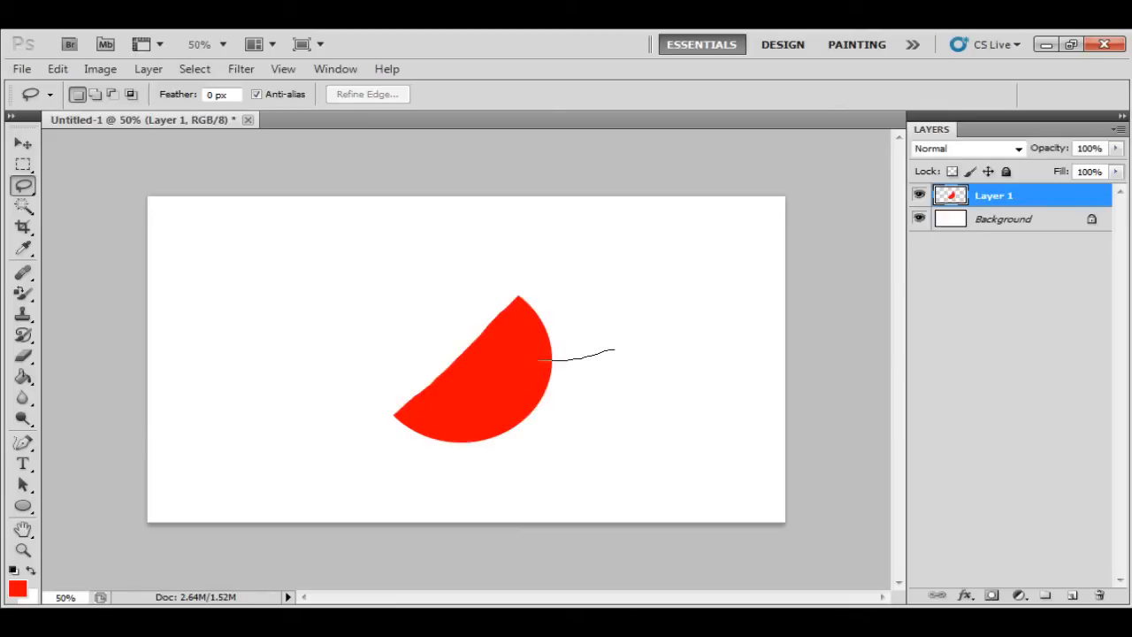
# Draw a freehand Lasso selection across the upper part of the remaining half-circle, discarding the first outline and redrawing it
pyautogui.moveTo(432, 275)
pyautogui.mouseDown()
pyautogui.moveTo(575, 258)
pyautogui.moveTo(623, 301)
pyautogui.mouseUp()
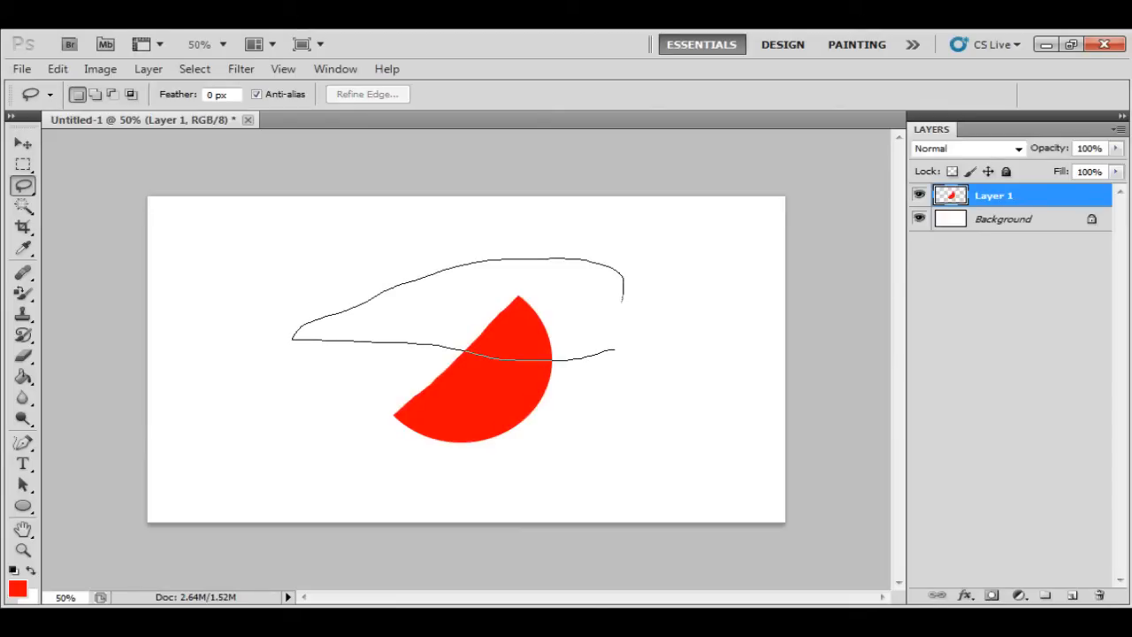
pyautogui.moveTo(612, 349); pyautogui.dragTo(613, 350)
pyautogui.hotkey('ctrl', 'd')
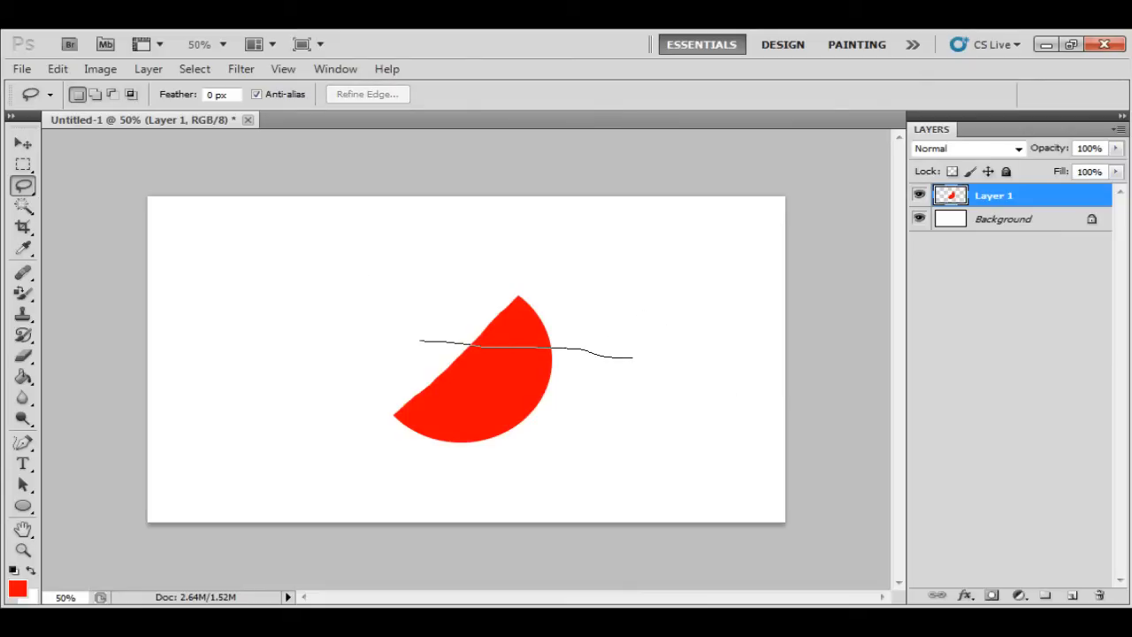
pyautogui.moveTo(406, 315)
pyautogui.mouseDown()
pyautogui.moveTo(534, 276)
pyautogui.moveTo(594, 288)
pyautogui.moveTo(646, 329)
pyautogui.mouseUp()
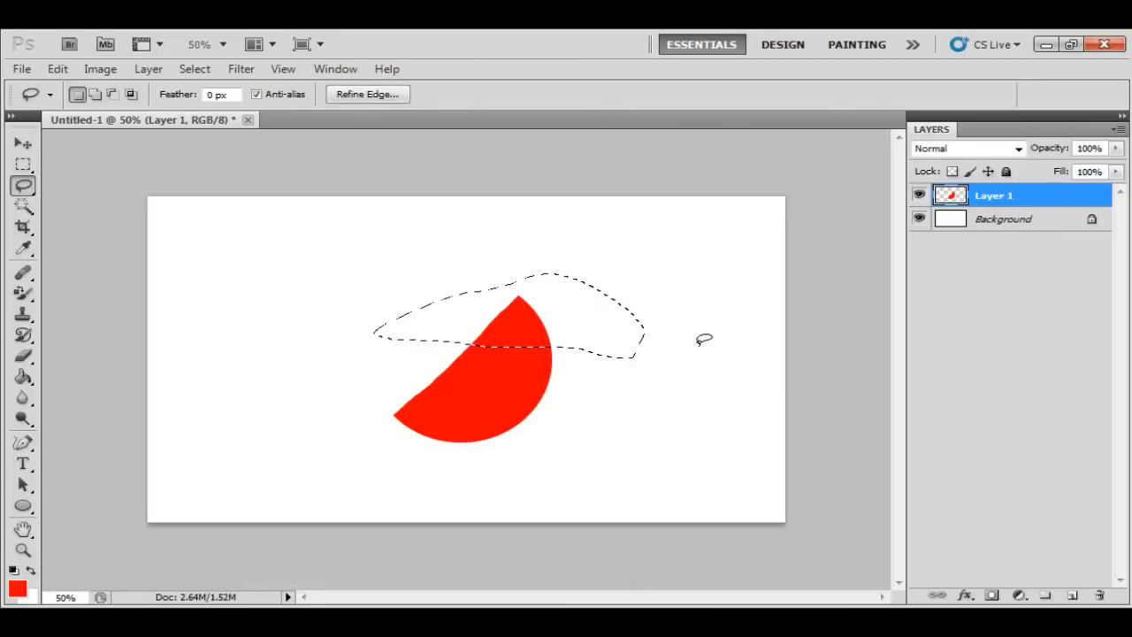
# Clear the freehand selection and draw a closed Polygonal Lasso selection across the upper-left part of the red half-circle
pyautogui.click(653, 343)
pyautogui.click(22, 186)
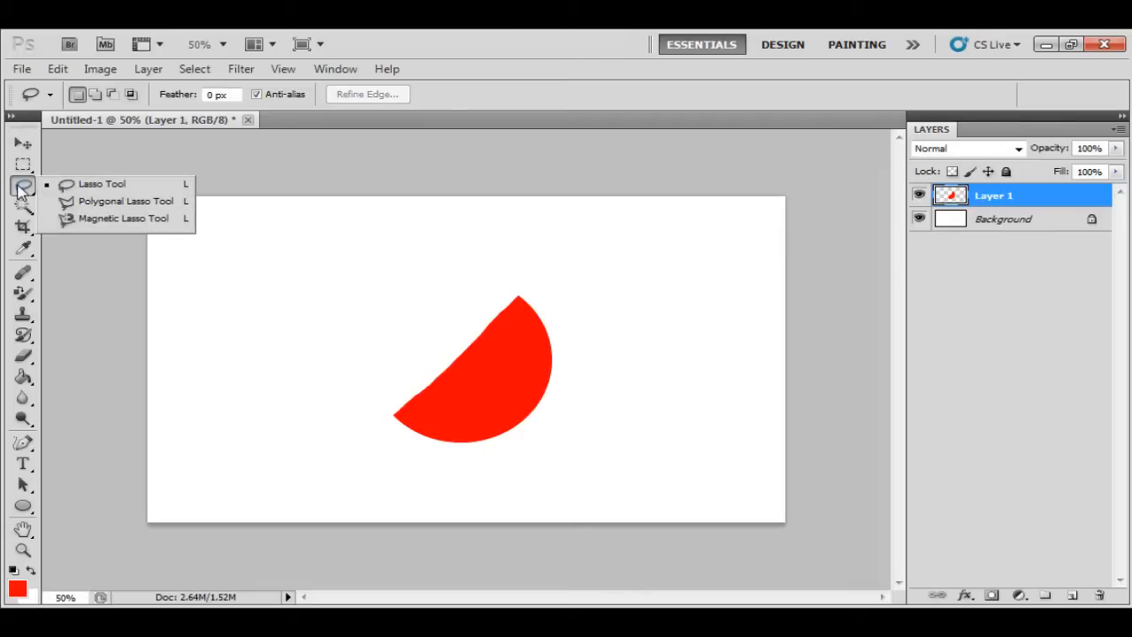
pyautogui.click(126, 201)
pyautogui.click(360, 275)
pyautogui.click(524, 232)
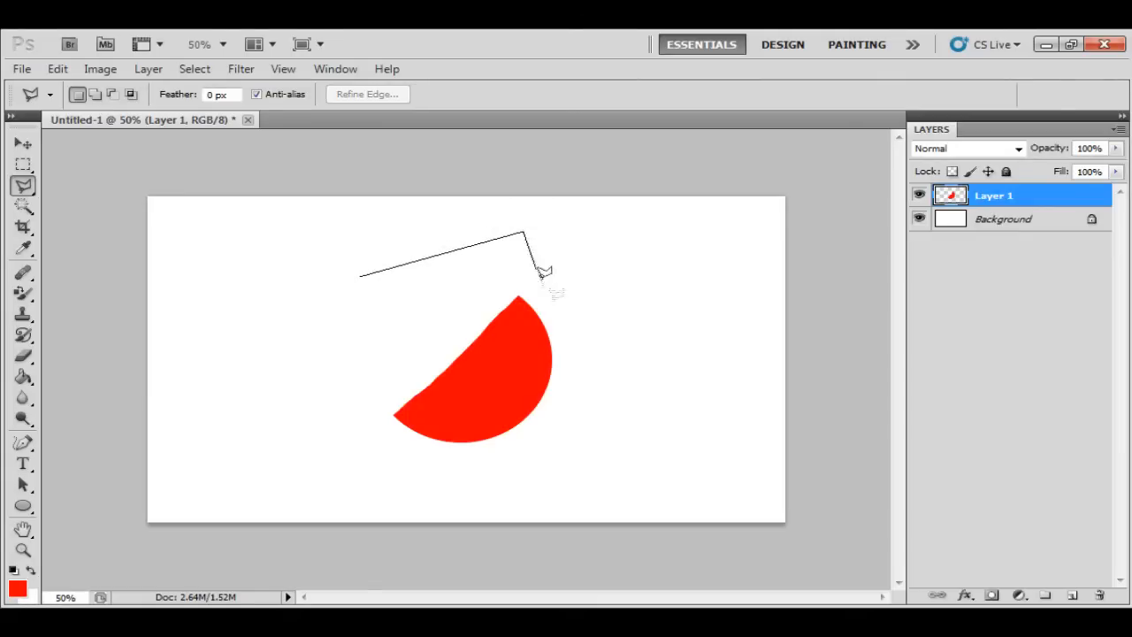
pyautogui.click(570, 322)
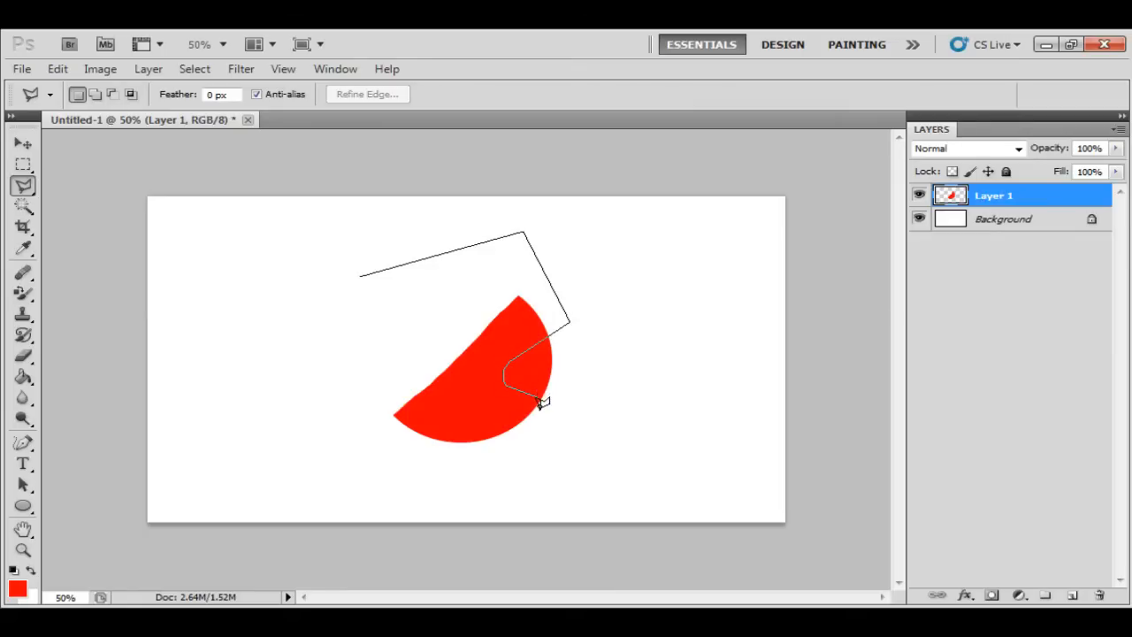
pyautogui.click(336, 378)
pyautogui.click(363, 270)
# Shift the polygonal selection left and slightly up, delete the red area inside it, and clear the selection
pyautogui.moveTo(481, 303)
pyautogui.mouseDown()
pyautogui.moveTo(465, 323)
pyautogui.moveTo(637, 338)
pyautogui.moveTo(607, 346)
pyautogui.moveTo(435, 304)
pyautogui.moveTo(433, 293)
pyautogui.mouseUp()
pyautogui.press('Delete')
pyautogui.hotkey('ctrl', 'd')
# Draw an irregular Polygonal Lasso selection in the blank area beside the red shape, and replace it with a second angular outline
pyautogui.click(285, 280)
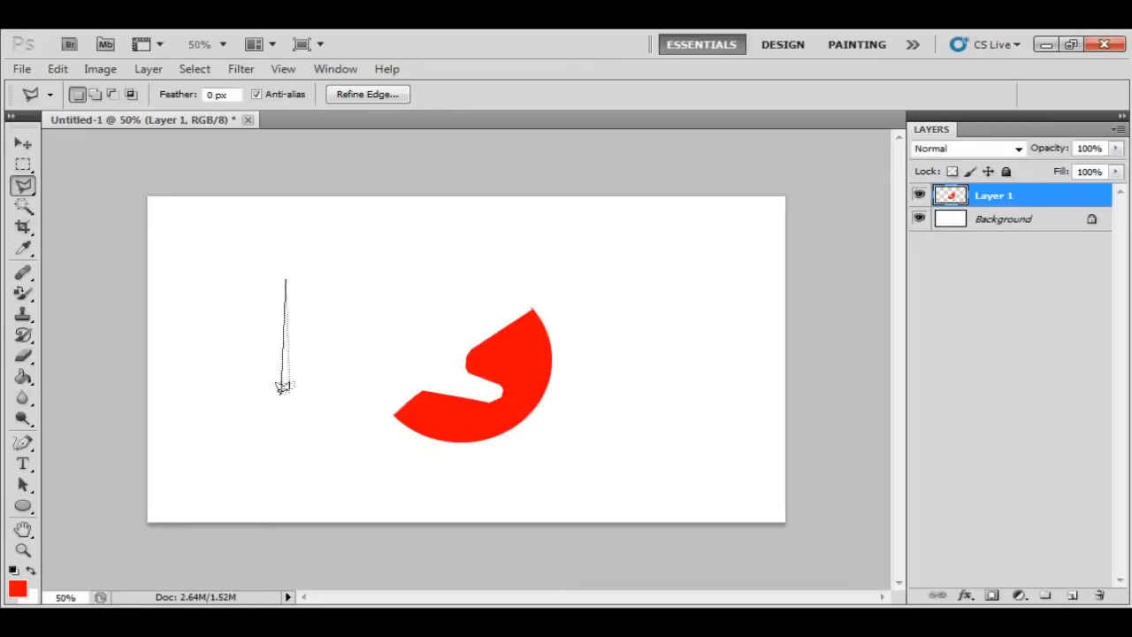
pyautogui.click(268, 394)
pyautogui.click(368, 324)
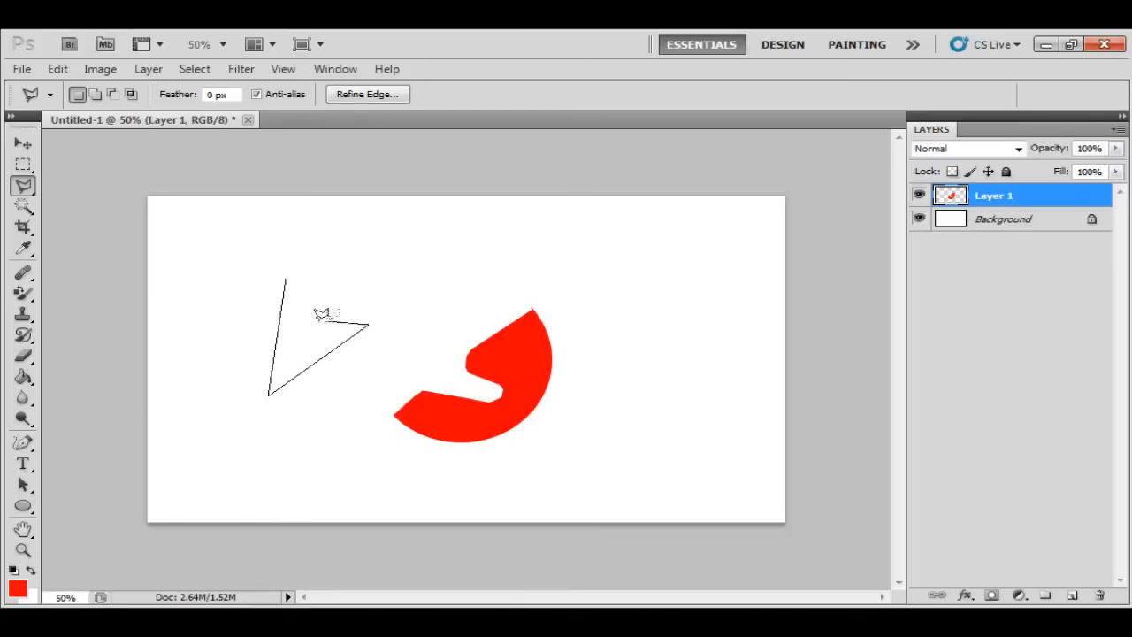
pyautogui.click(315, 320)
pyautogui.click(291, 238)
pyautogui.doubleClick(245, 265)
pyautogui.click(399, 269)
pyautogui.click(410, 330)
pyautogui.click(319, 339)
pyautogui.click(331, 275)
pyautogui.click(438, 259)
pyautogui.doubleClick(469, 286)
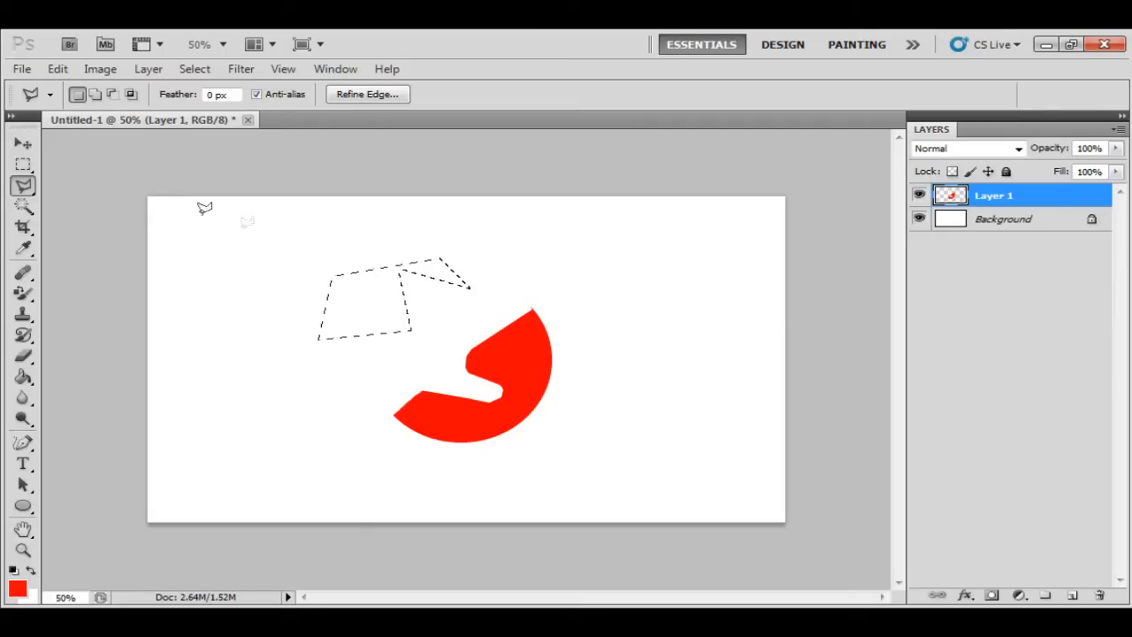
# Clear the polygonal selection and shift the layer slightly upward with the Move tool
pyautogui.click(23, 142)
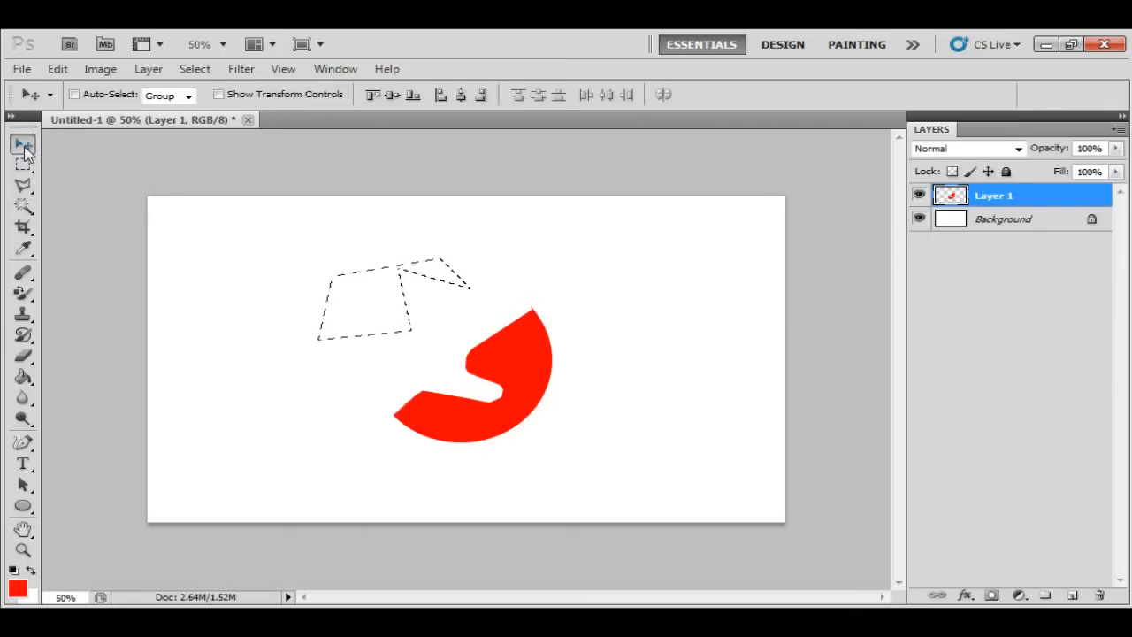
pyautogui.click(23, 164)
pyautogui.hotkey('ctrl', 'd')
pyautogui.click(23, 143)
pyautogui.moveTo(386, 339); pyautogui.dragTo(394, 309)
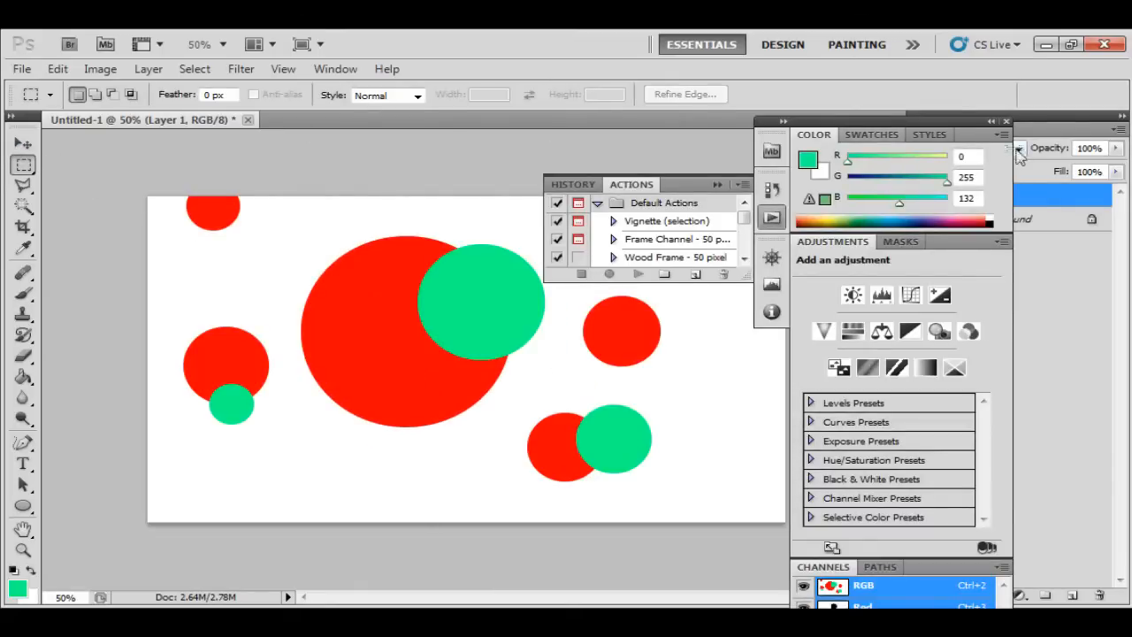
# Close the floating panels, select the large red circle with the Magic Wand, and add the other four red circles to the selection
pyautogui.click(1007, 122)
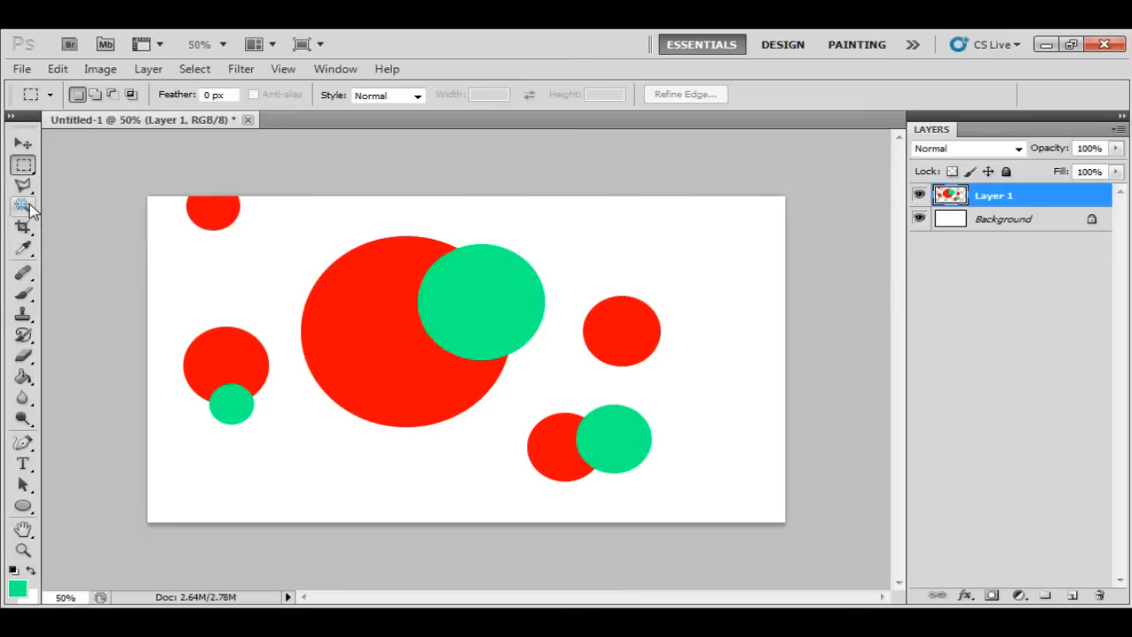
pyautogui.press('w')
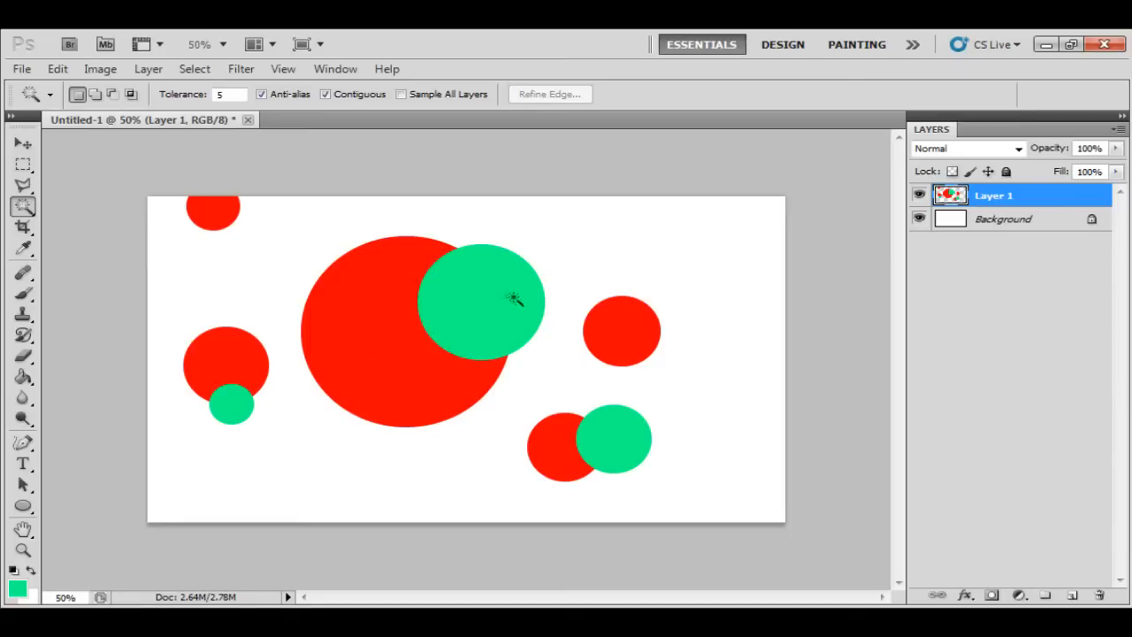
pyautogui.click(350, 343)
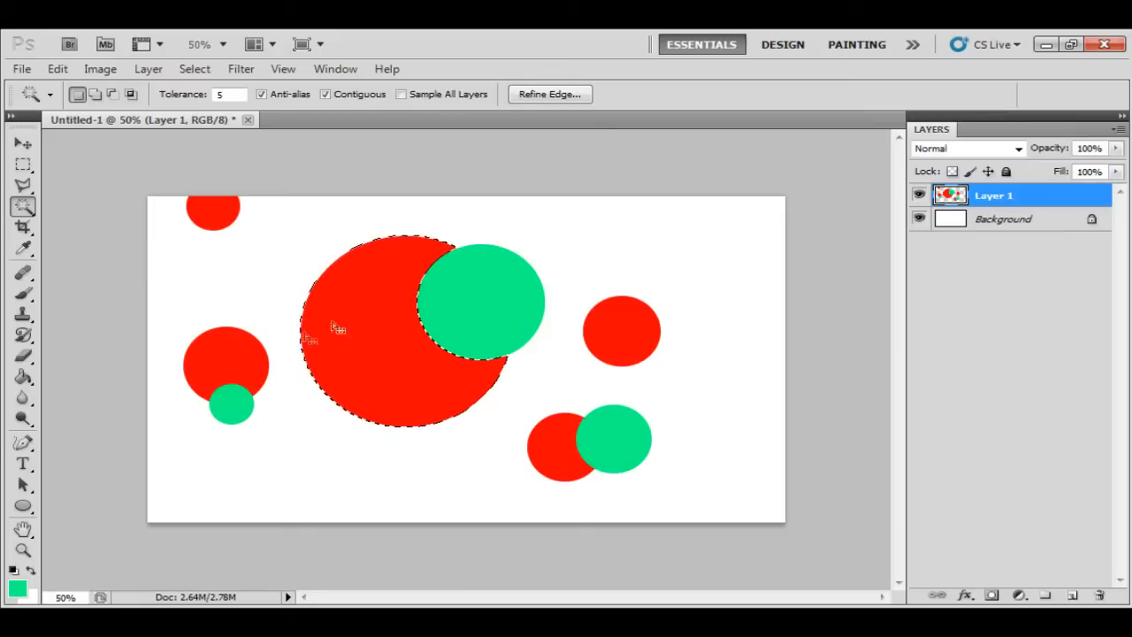
pyautogui.press('shift')
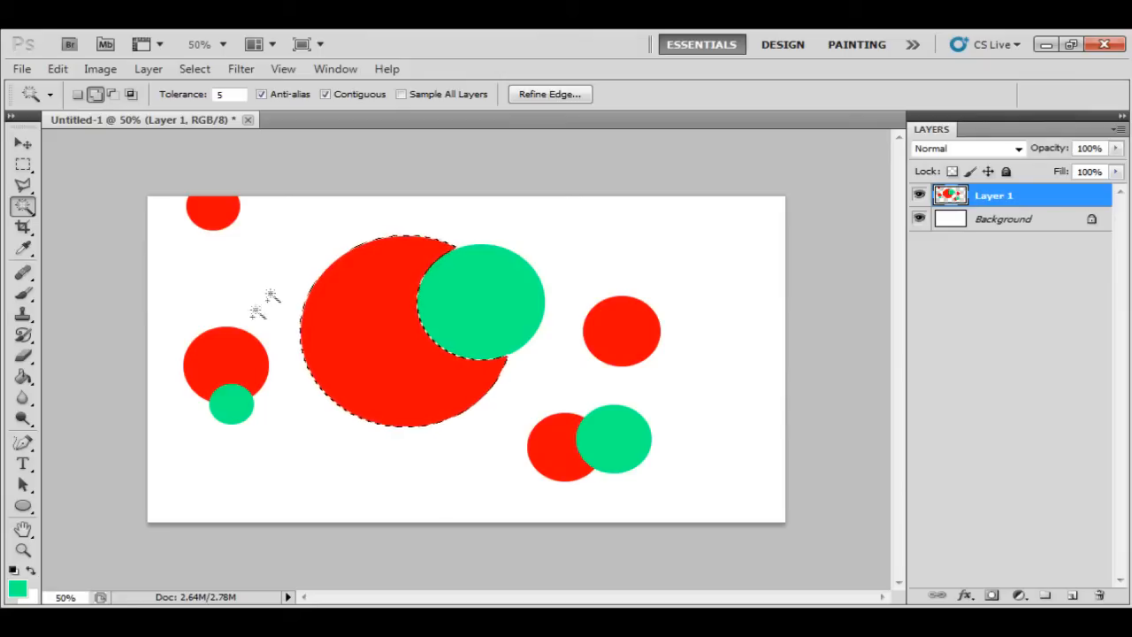
pyautogui.click(232, 347)
pyautogui.click(222, 216)
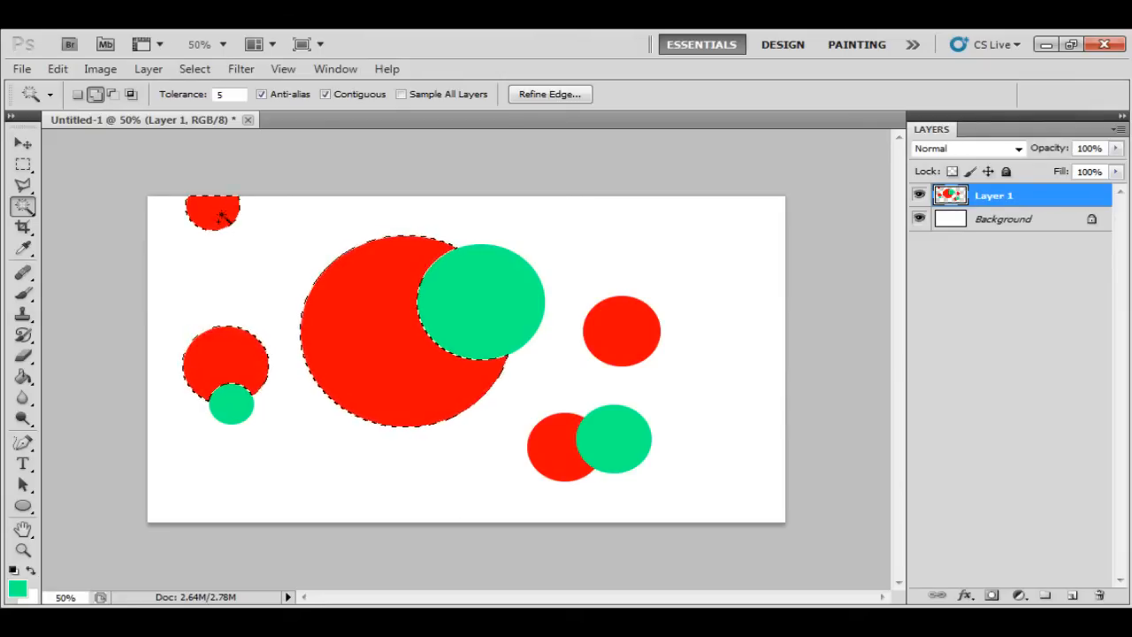
pyautogui.click(550, 446)
pyautogui.click(617, 348)
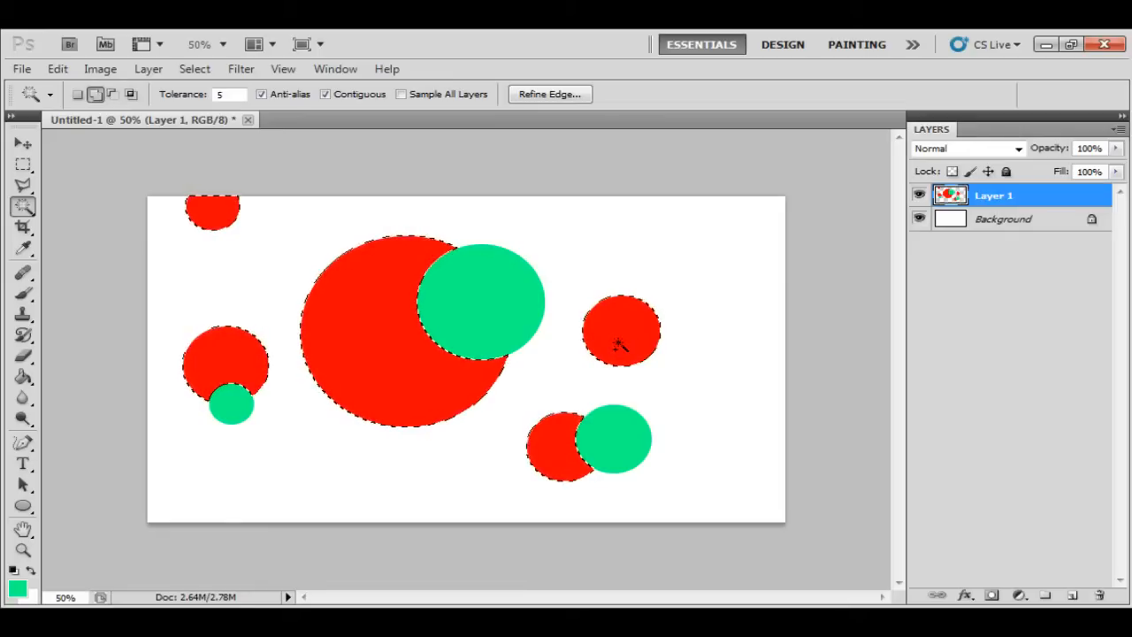
# Replace the selection with a rectangular marquee over the large red circle's upper-left part, and add more rectangles around the circles
pyautogui.click(77, 94)
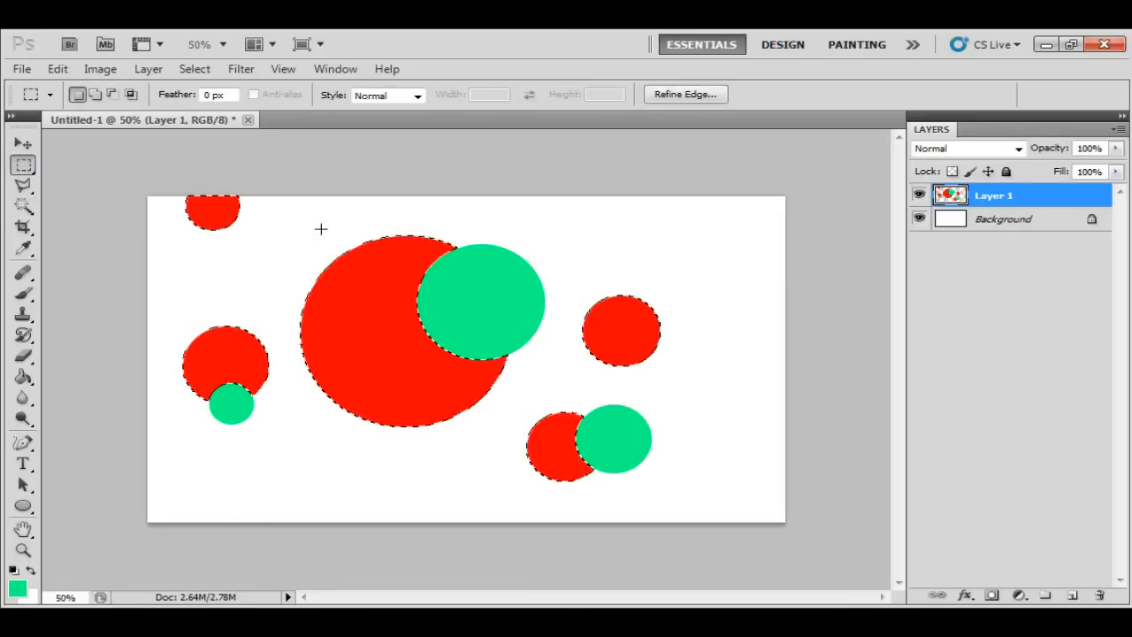
pyautogui.click(285, 235)
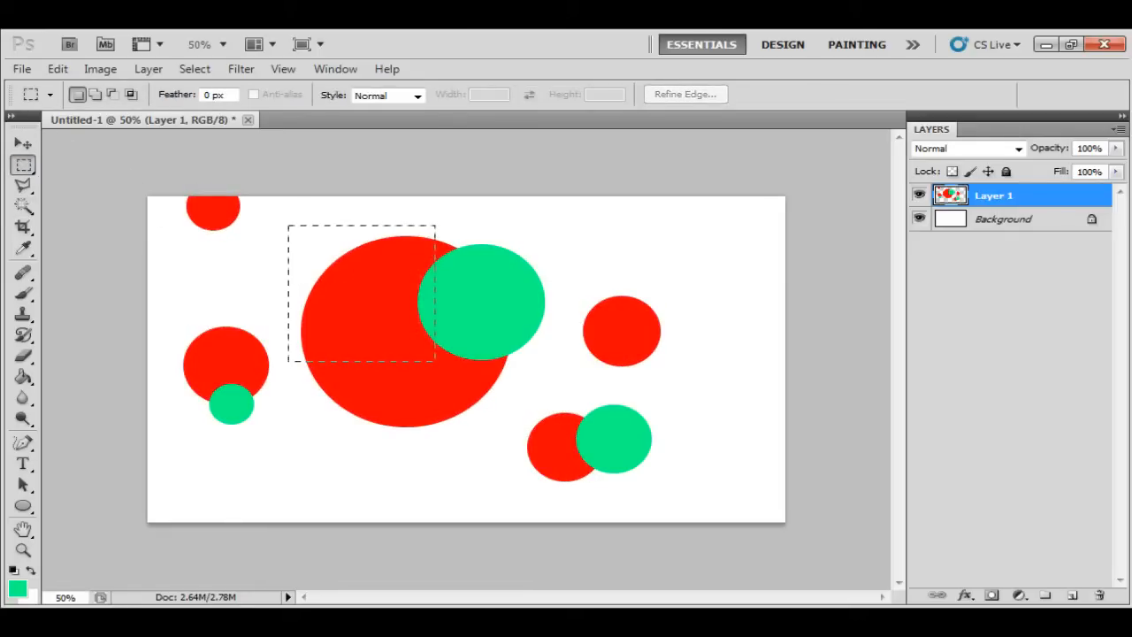
pyautogui.moveTo(434, 362); pyautogui.dragTo(434, 361)
pyautogui.press('shift')
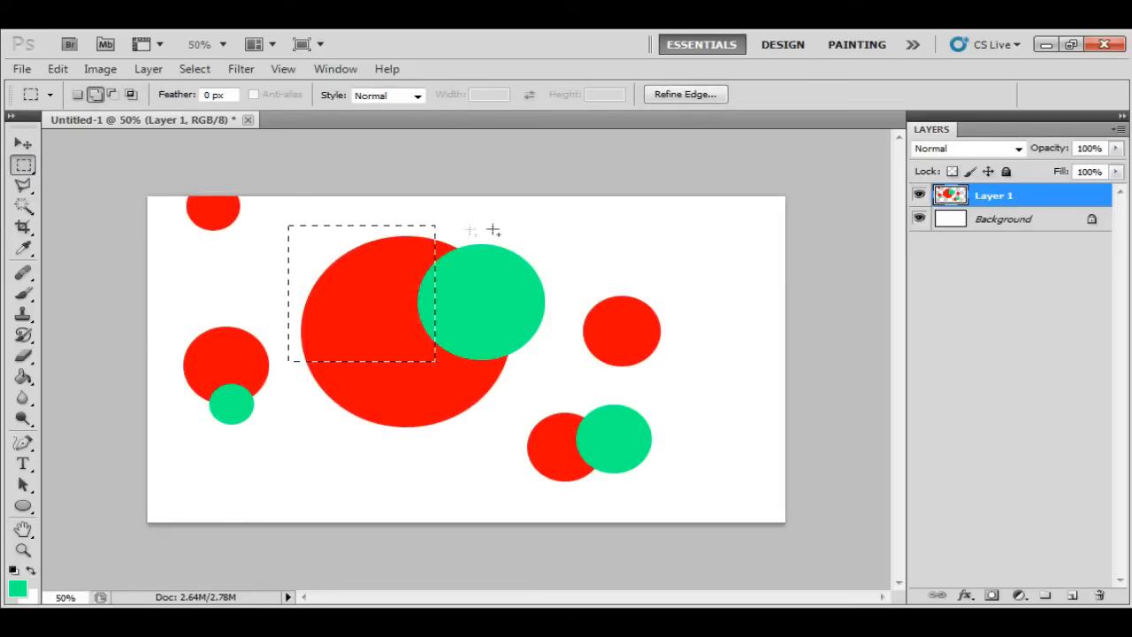
pyautogui.moveTo(591, 330); pyautogui.dragTo(591, 330)
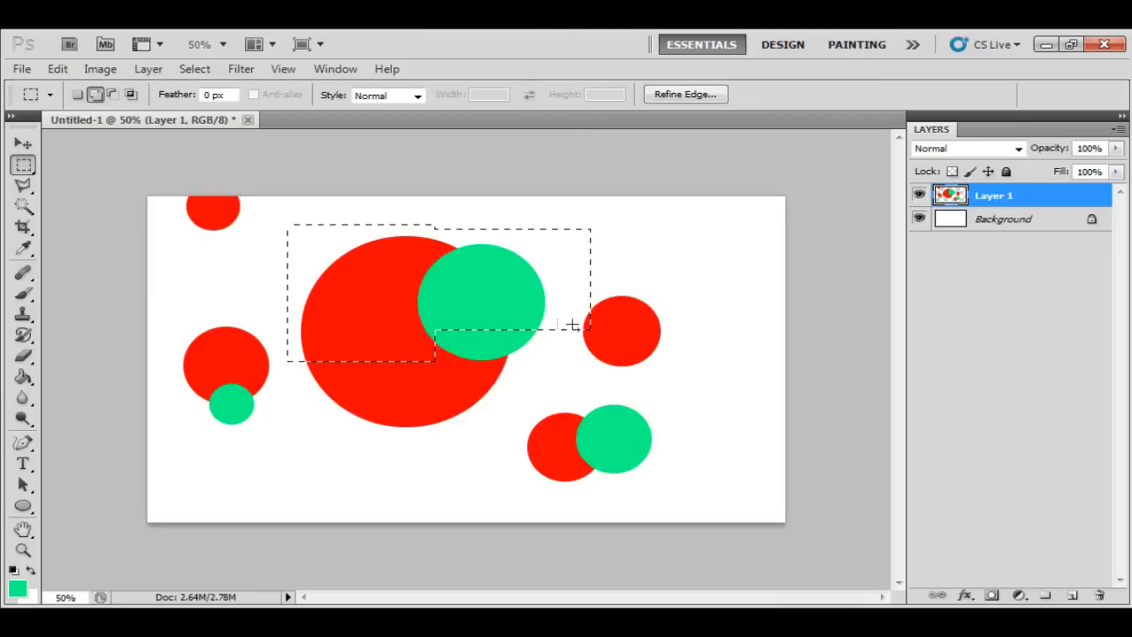
pyautogui.moveTo(644, 264); pyautogui.dragTo(499, 401)
pyautogui.moveTo(421, 451); pyautogui.dragTo(557, 361)
pyautogui.moveTo(706, 356); pyautogui.dragTo(619, 420)
pyautogui.moveTo(706, 272); pyautogui.dragTo(619, 324)
pyautogui.moveTo(500, 211); pyautogui.dragTo(545, 230)
pyautogui.moveTo(243, 249); pyautogui.dragTo(316, 322)
pyautogui.moveTo(329, 389); pyautogui.dragTo(387, 349)
pyautogui.moveTo(420, 469); pyautogui.dragTo(383, 455)
# Shift the combined marquee selection down and left, try deleting its contents, and undo the deletion and clear the selection
pyautogui.moveTo(405, 303); pyautogui.dragTo(306, 378)
pyautogui.press('Delete')
pyautogui.hotkey('ctrl', 'd')
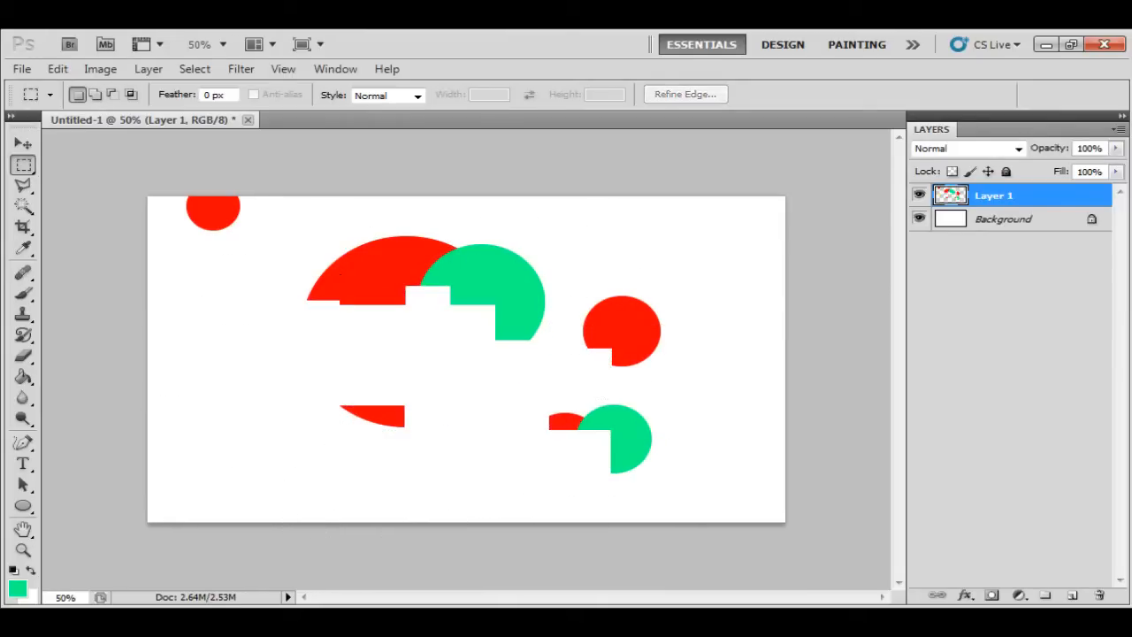
pyautogui.hotkey('ctrl', 'alt', 'z')
pyautogui.hotkey('ctrl', 'alt', 'z')
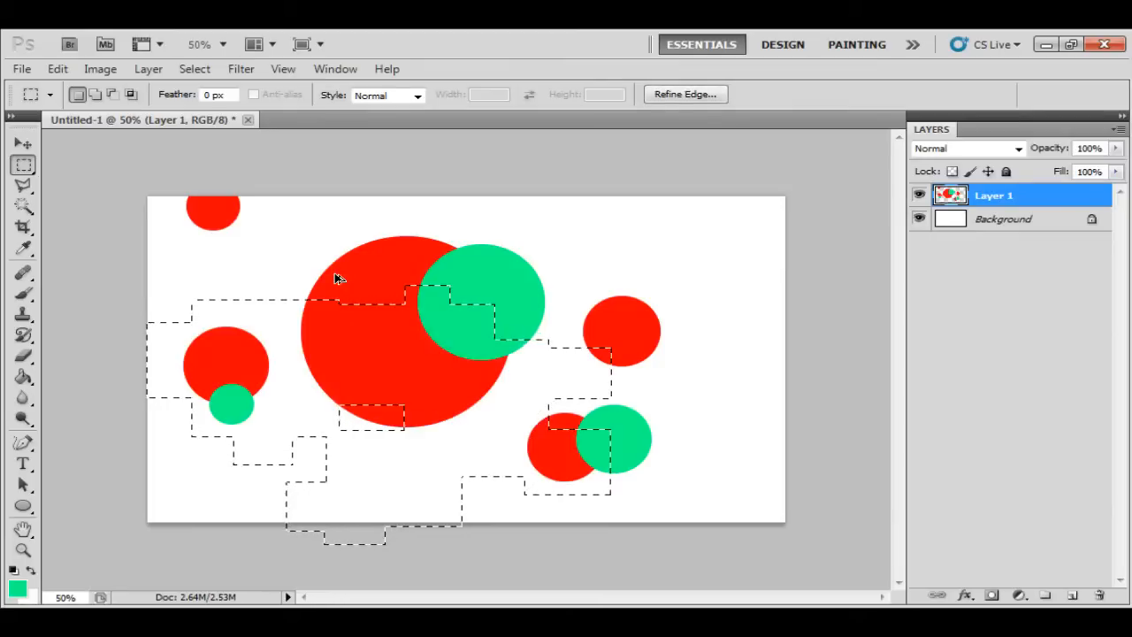
pyautogui.hotkey('ctrl', 'd')
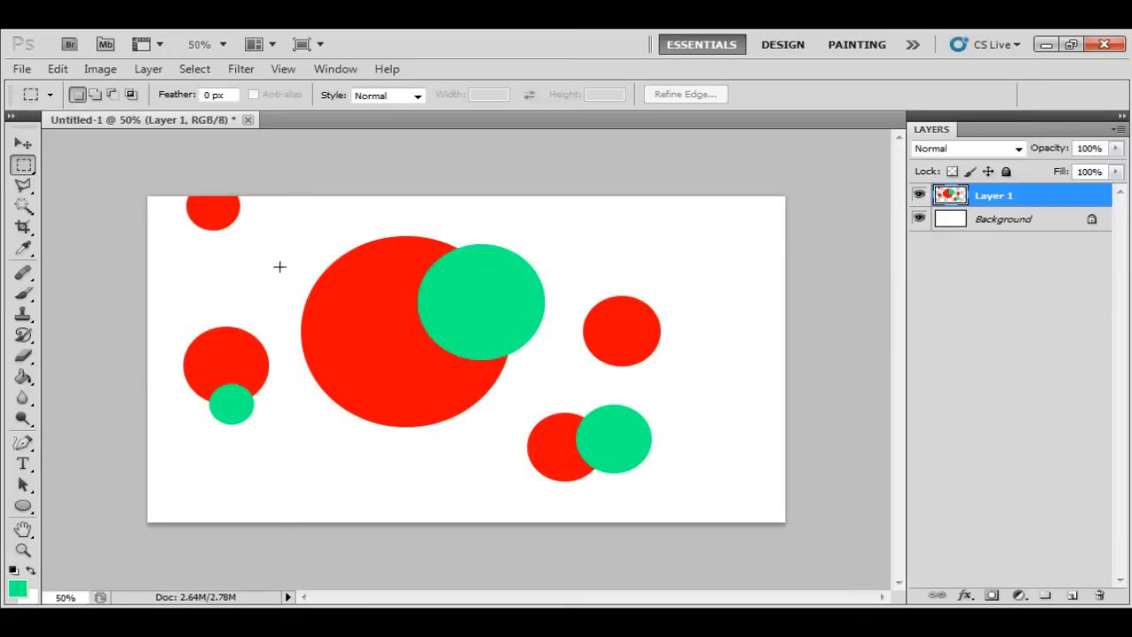
# Step backward through the history of marquee selections and step forward again to the cleared selection
pyautogui.hotkey('ctrl', 'z')
pyautogui.hotkey('ctrl', 'z')
pyautogui.hotkey('ctrl', 'z')
pyautogui.hotkey('ctrl', 'z')
pyautogui.hotkey('ctrl', 'z')
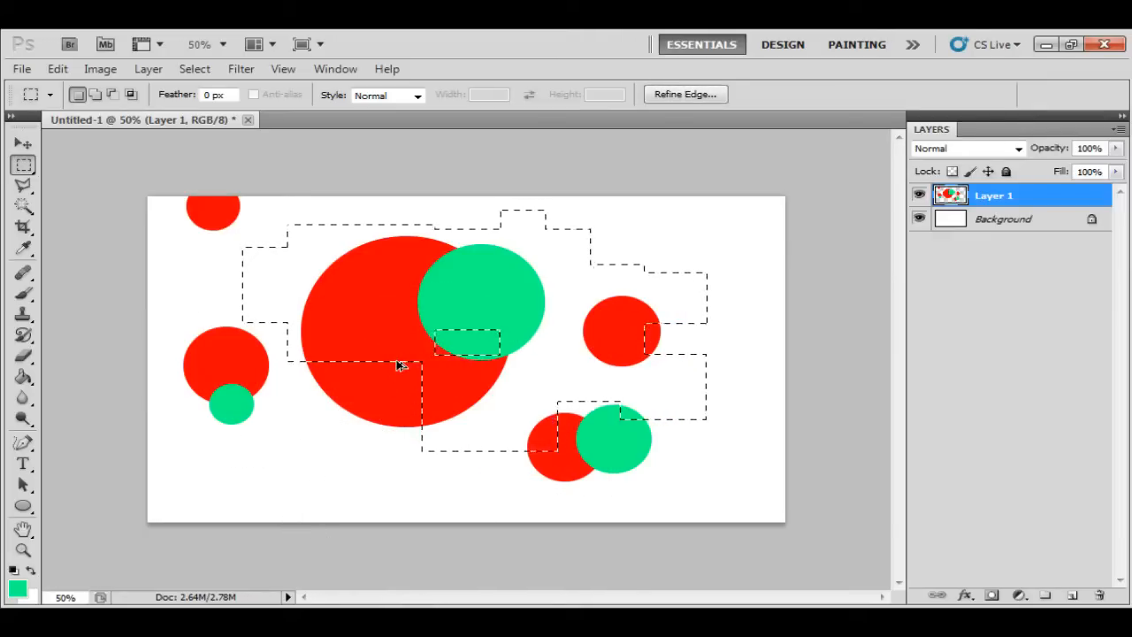
pyautogui.hotkey('ctrl', 'alt', 'z')
pyautogui.hotkey('ctrl', 'shift', 'z')
pyautogui.hotkey('ctrl', 'shift', 'z')
pyautogui.hotkey('ctrl', 'shift', 'z')
pyautogui.hotkey('ctrl', 'shift', 'z')
pyautogui.hotkey('ctrl', 'shift', 'z')
pyautogui.hotkey('ctrl', 'shift', 'z')
pyautogui.hotkey('ctrl', 'shift', 'z')
pyautogui.hotkey('ctrl', 'shift', 'z')
pyautogui.hotkey('ctrl', 'shift', 'z')
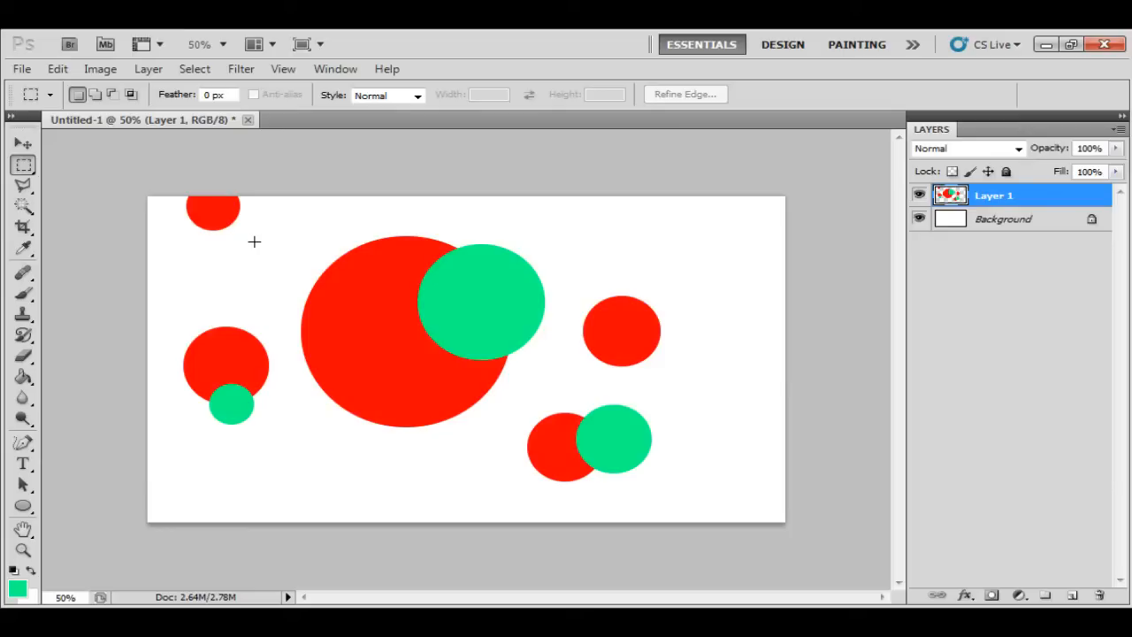
# Select the entire canvas and undo a trial deletion, and repeat the full-canvas selection with a rectangular marquee before clearing it
pyautogui.hotkey('ctrl', 'a')
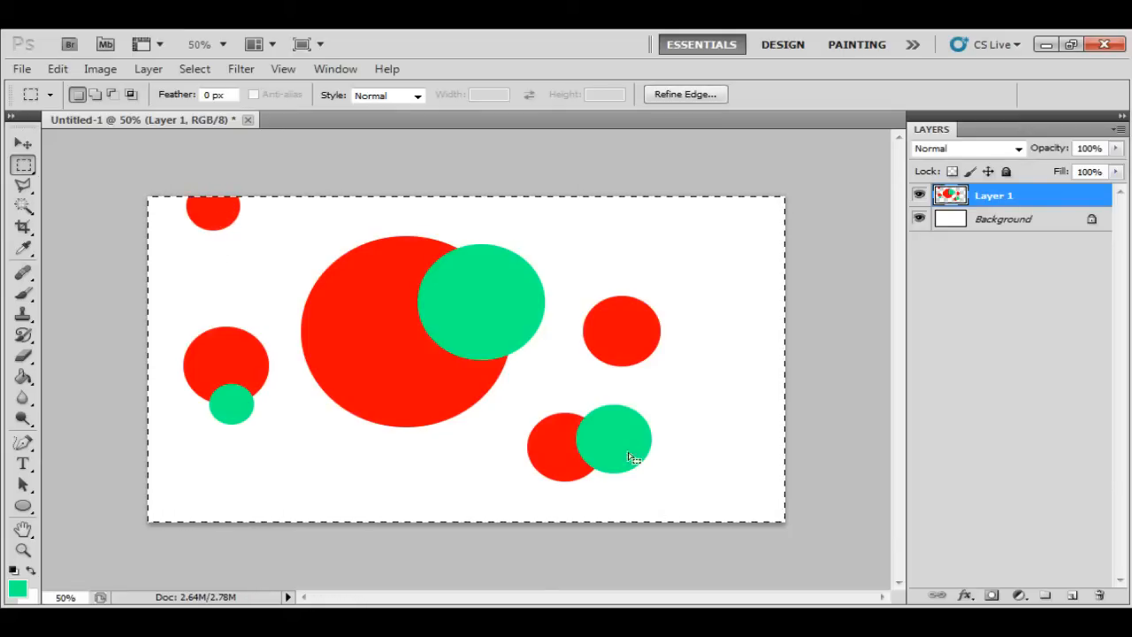
pyautogui.press('Delete')
pyautogui.hotkey('ctrl', 'z')
pyautogui.click(376, 266)
pyautogui.moveTo(841, 542); pyautogui.dragTo(125, 168)
pyautogui.click(260, 156)
# Sample individual red and green circles one at a time using the Magic Wand with Contiguous enabled
pyautogui.click(23, 205)
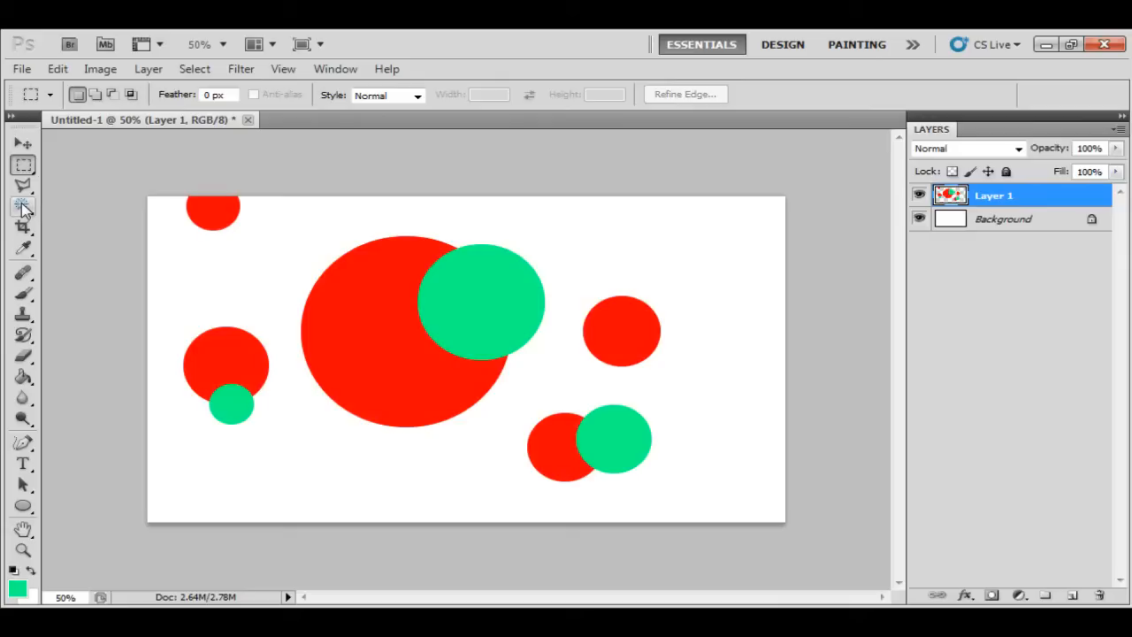
pyautogui.click(364, 325)
pyautogui.click(549, 445)
pyautogui.click(609, 322)
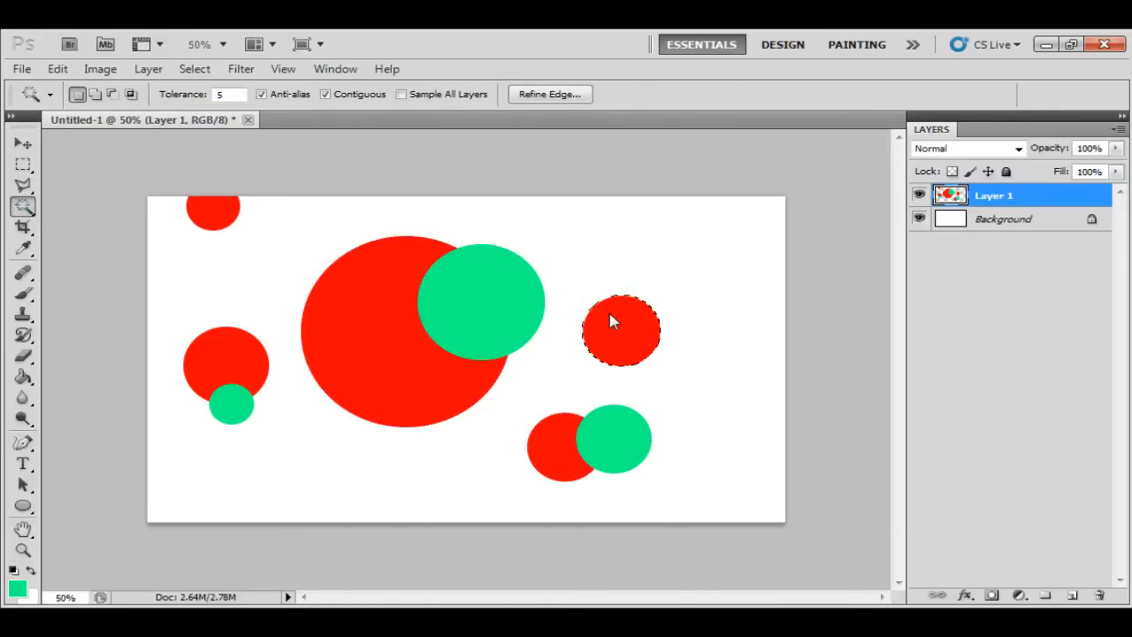
pyautogui.click(469, 276)
pyautogui.click(235, 402)
# Turn off Contiguous for the Magic Wand and select all red areas at once, followed by all green areas
pyautogui.click(337, 97)
pyautogui.click(367, 291)
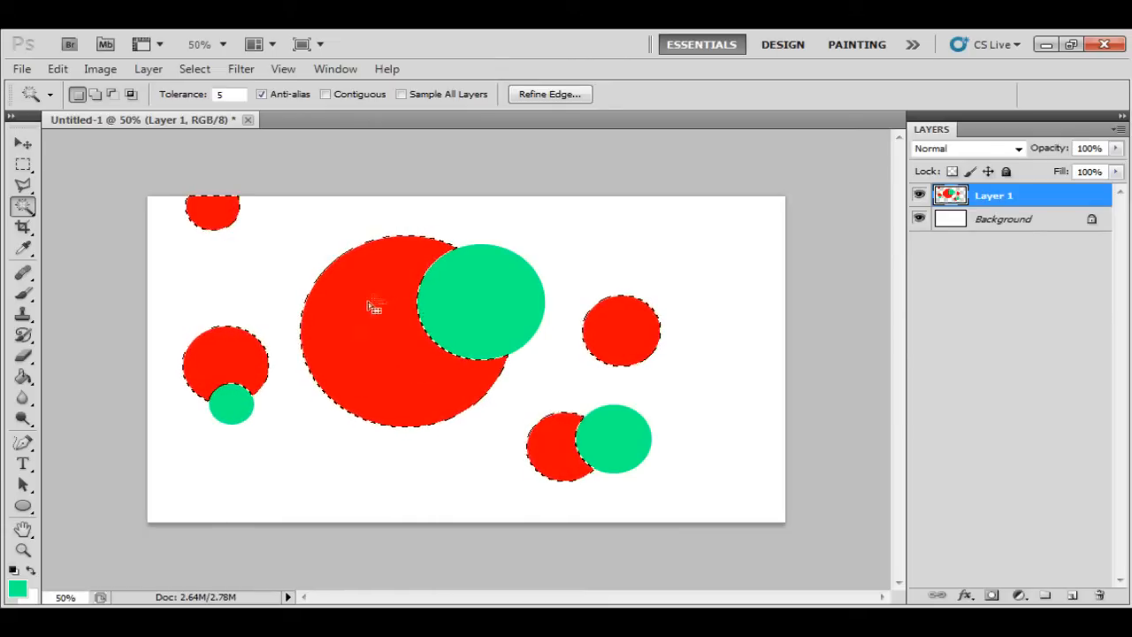
pyautogui.click(500, 294)
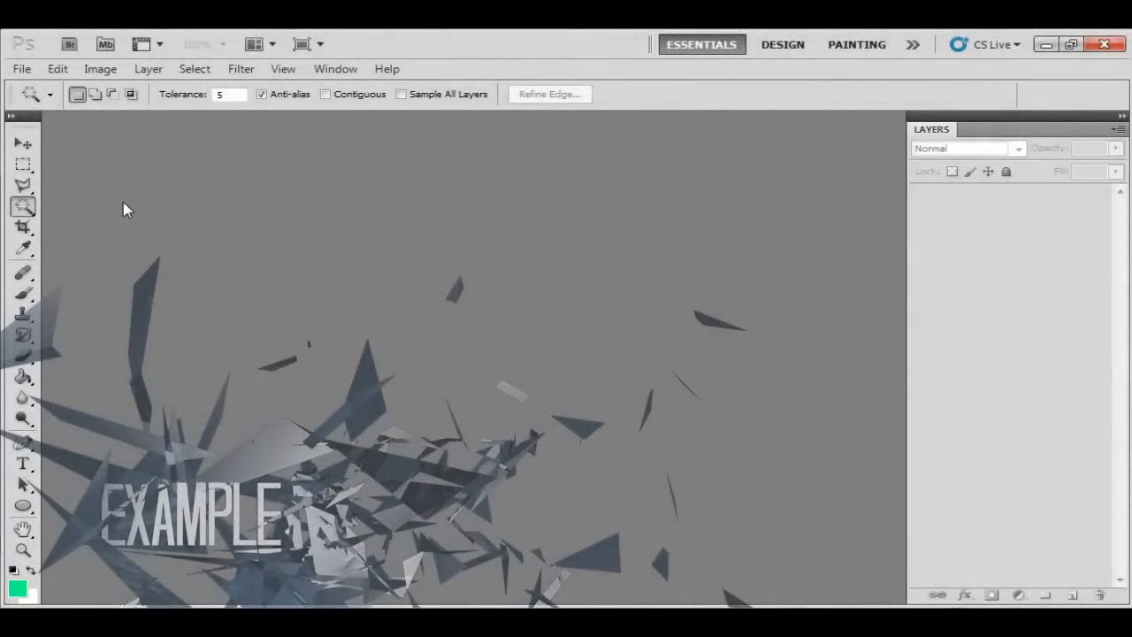
# Create a new 605 x 328 pixel document named "Obama" using the Clipboard preset
pyautogui.click(22, 68)
pyautogui.click(53, 80)
pyautogui.moveTo(519, 177); pyautogui.dragTo(283, 146)
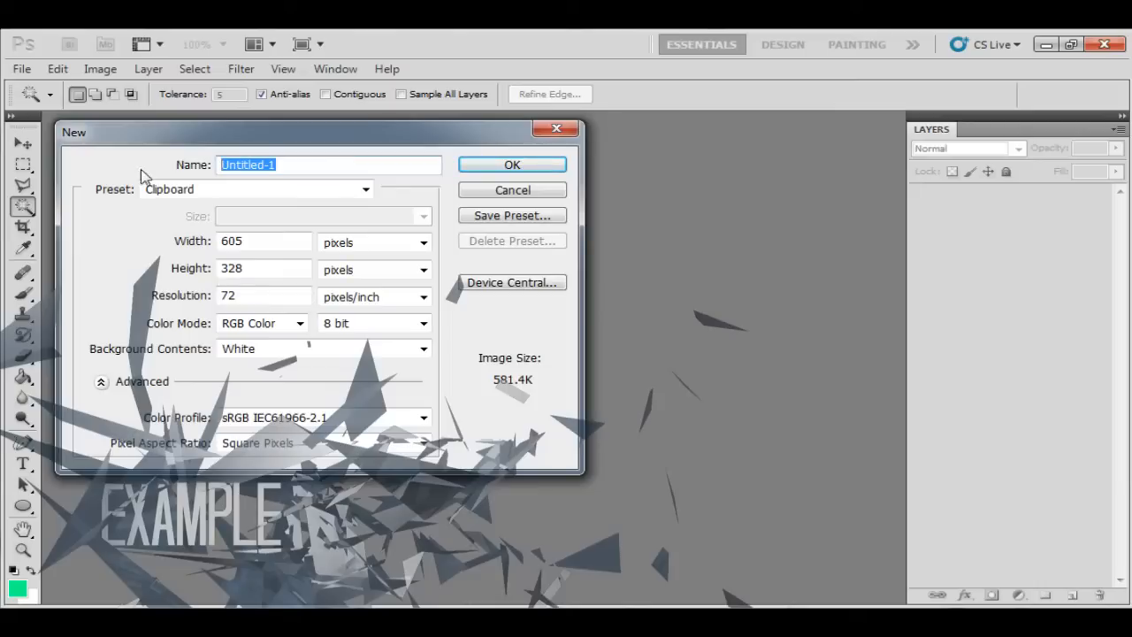
pyautogui.write('Obama')
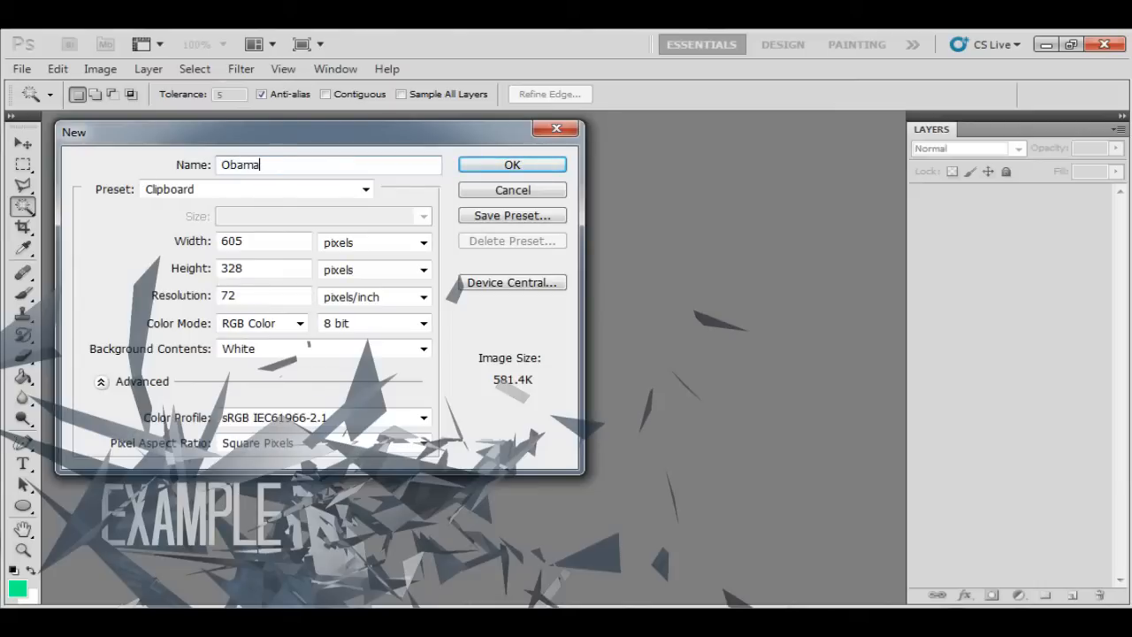
pyautogui.press('Return')
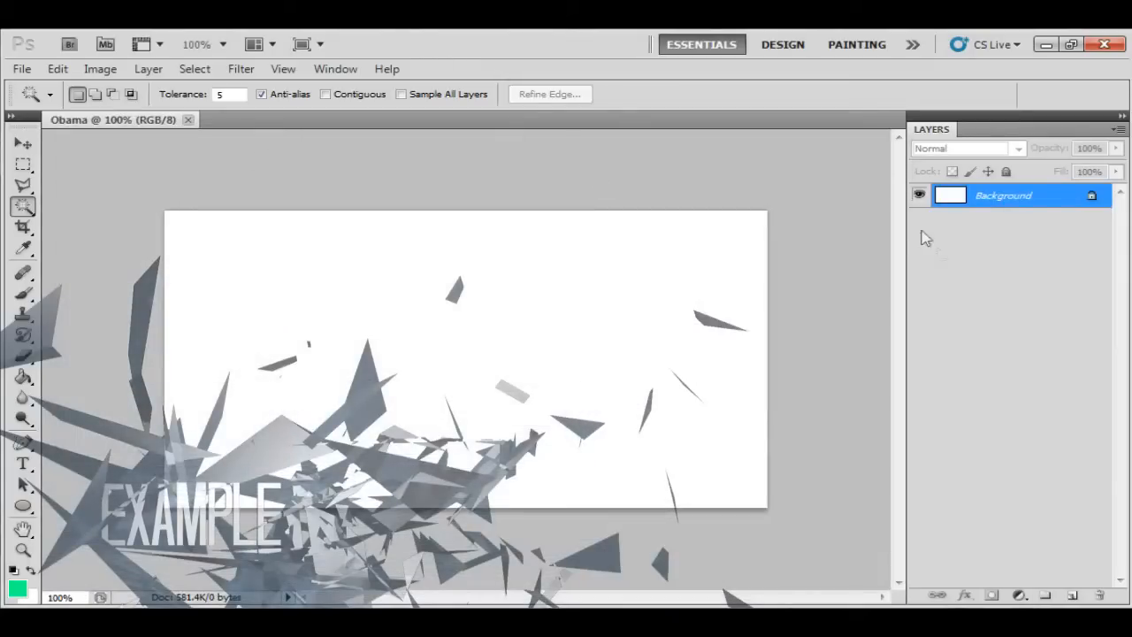
# Add a new layer, paste the copied portrait photo into it, and rename the layer "Obama"
pyautogui.click(1072, 595)
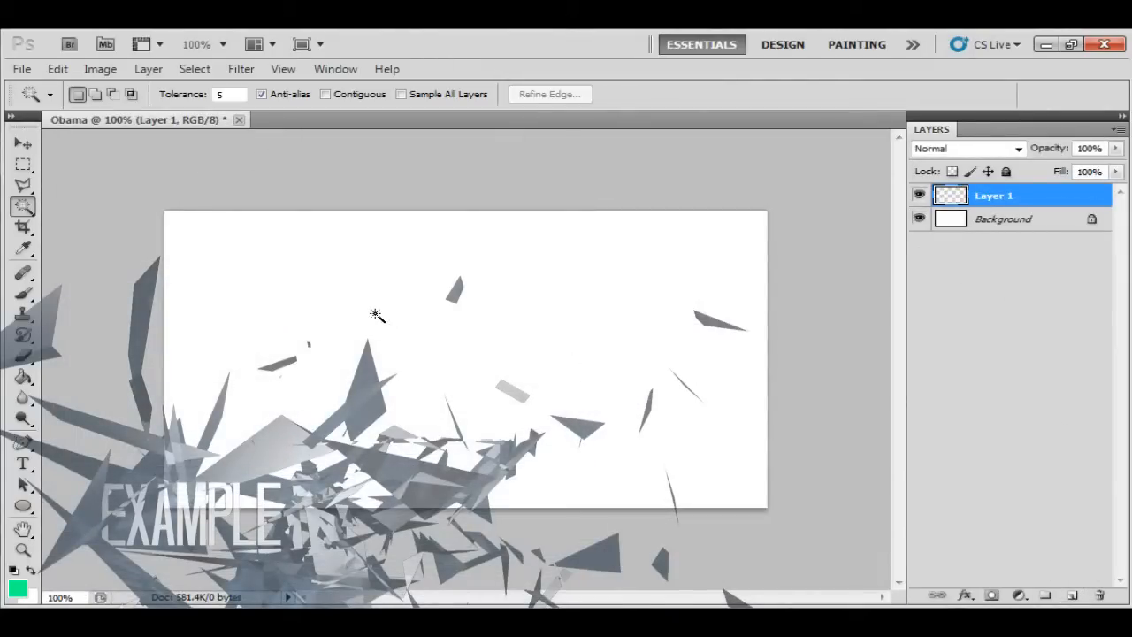
pyautogui.hotkey('ctrl', 'v')
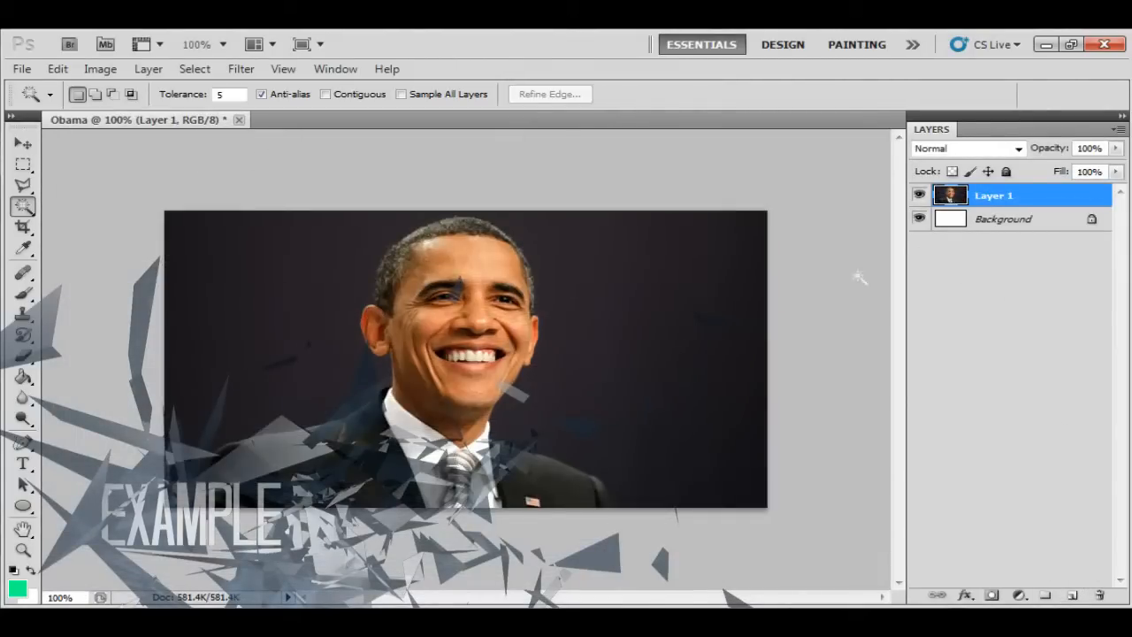
pyautogui.doubleClick(995, 197)
pyautogui.write('Obama')
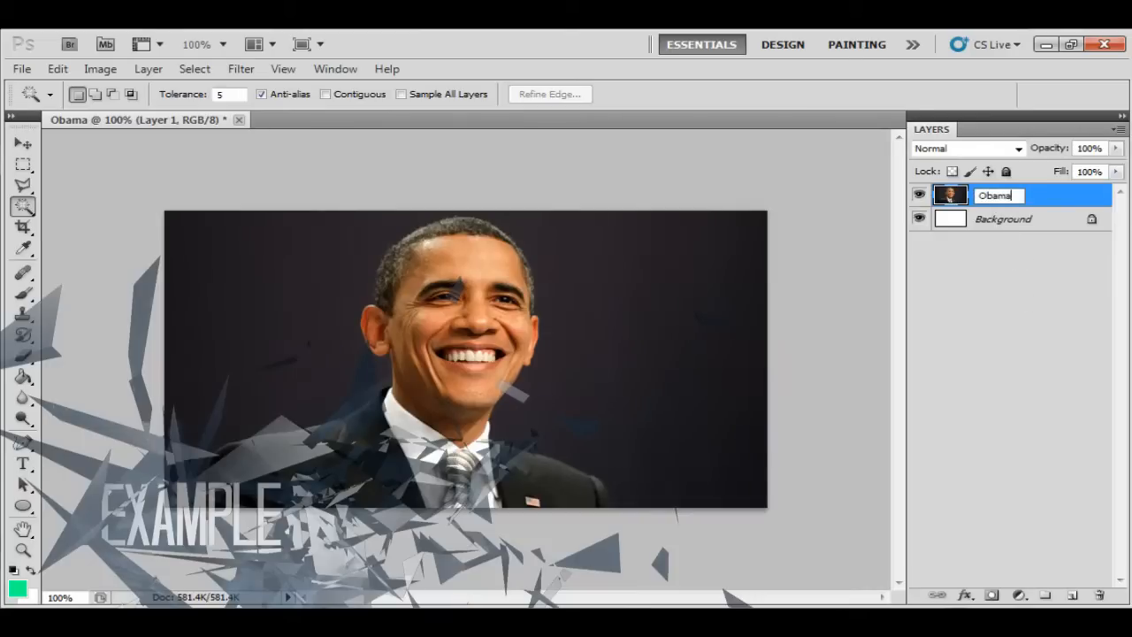
pyautogui.press('Return')
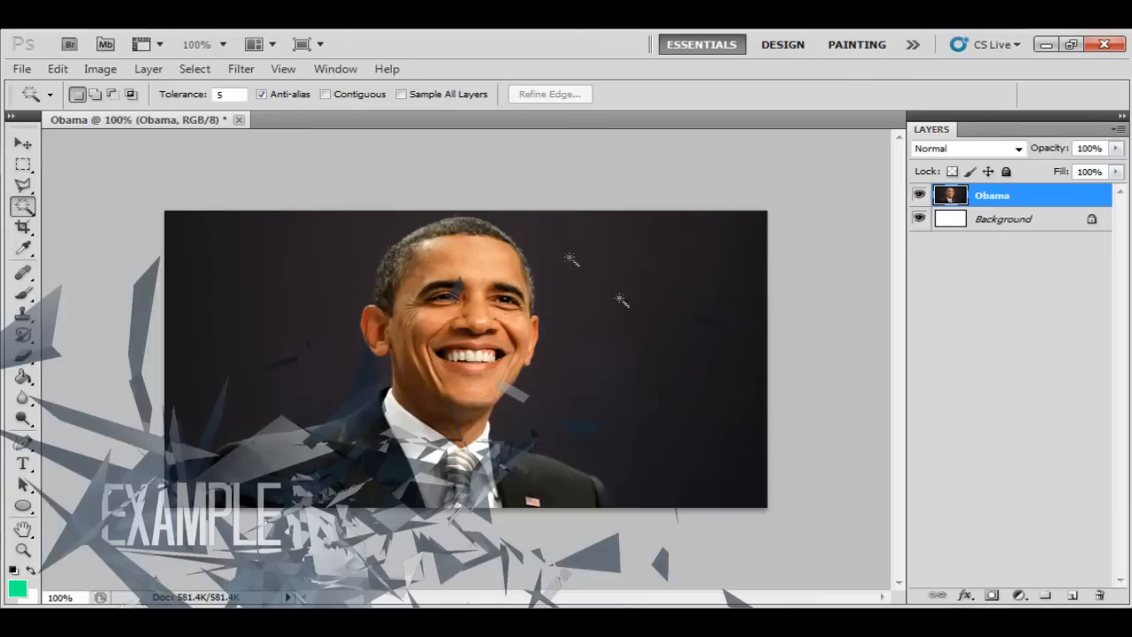
# Add a new layer above the portrait, hide the Obama layer, and set the foreground color to red ff0000
pyautogui.click(1072, 595)
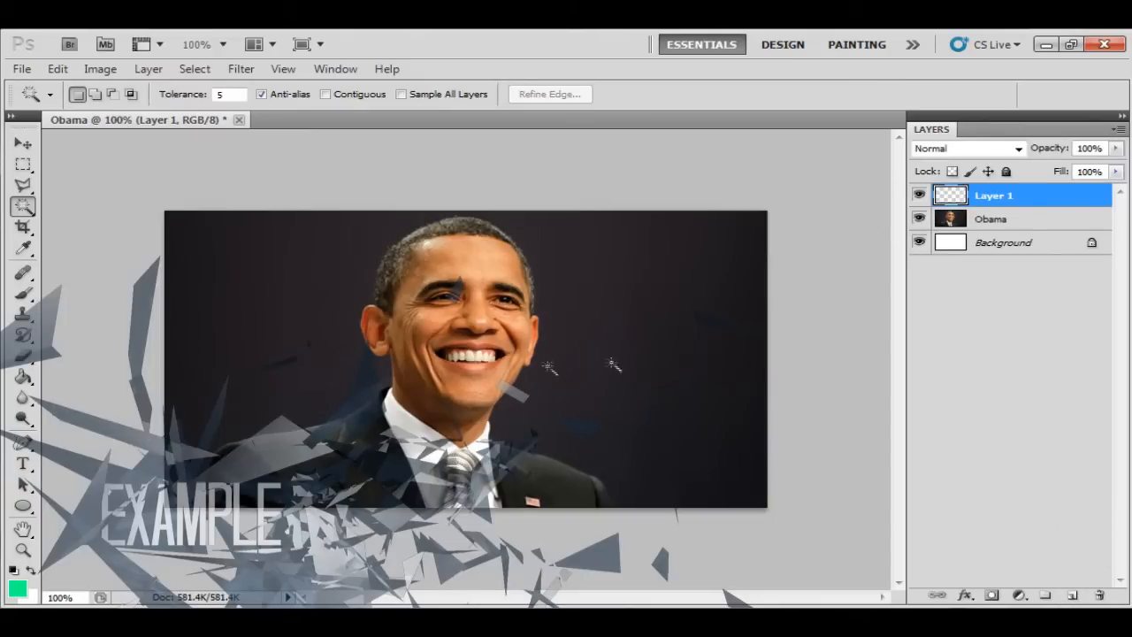
pyautogui.click(920, 220)
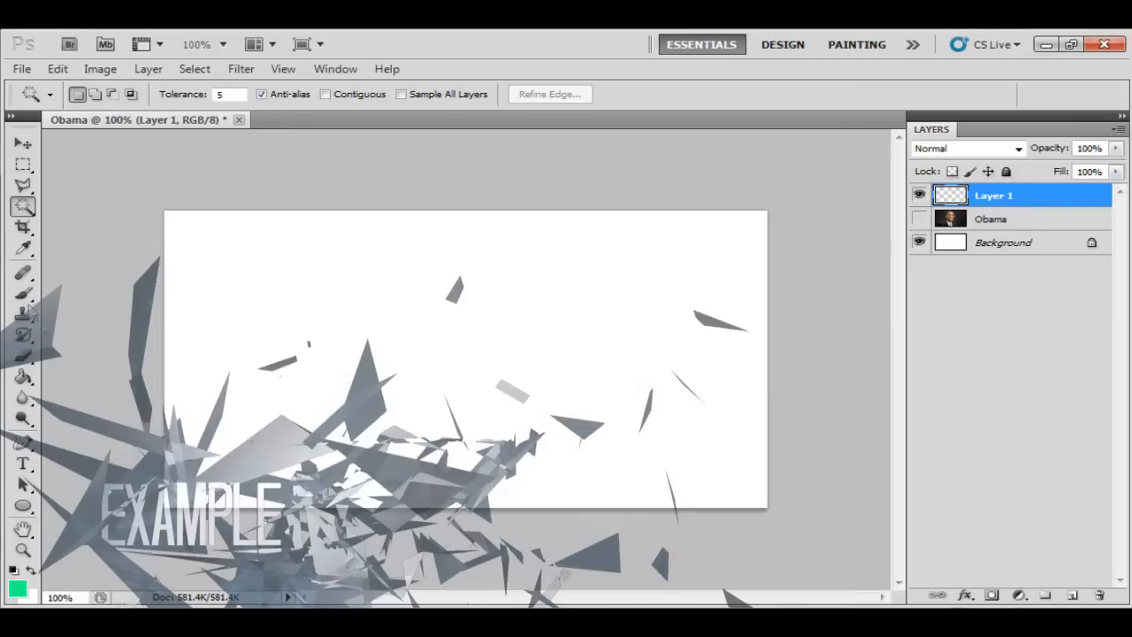
pyautogui.click(17, 588)
pyautogui.moveTo(553, 255); pyautogui.dragTo(551, 185)
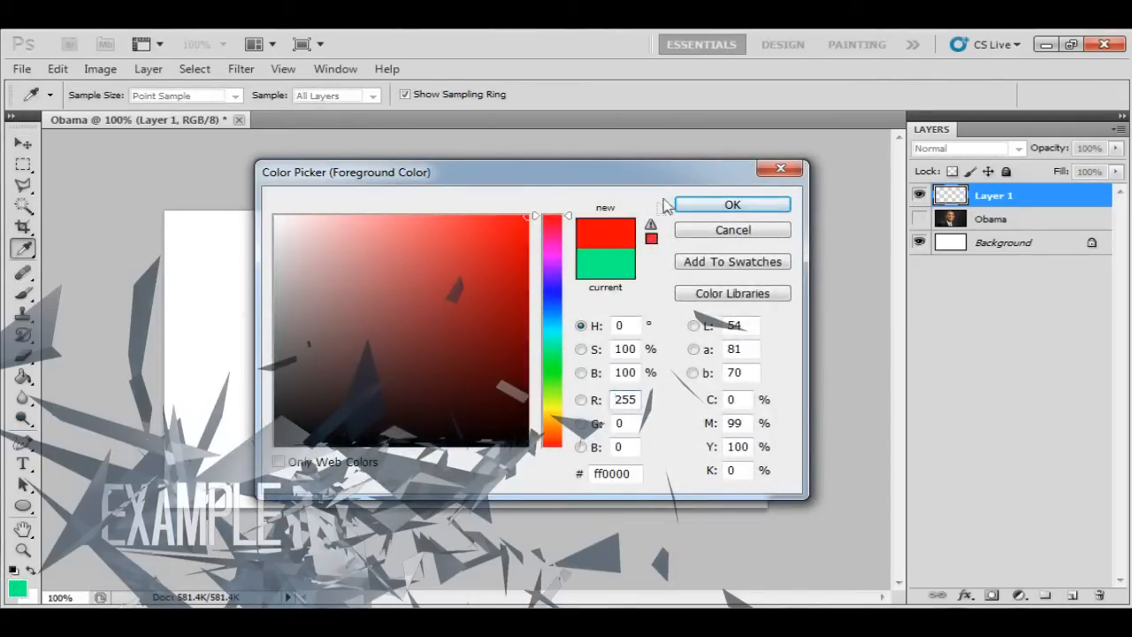
pyautogui.click(703, 204)
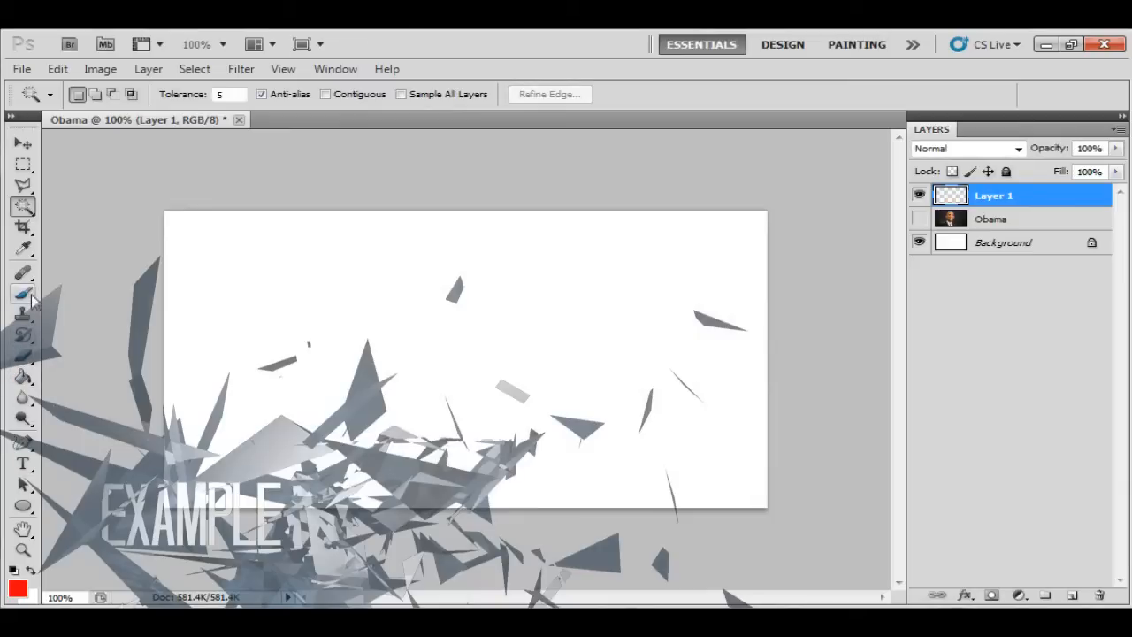
# Draw two overlapping scattered-dot custom shapes on the new layer so that they cover the whole canvas
pyautogui.click(23, 506)
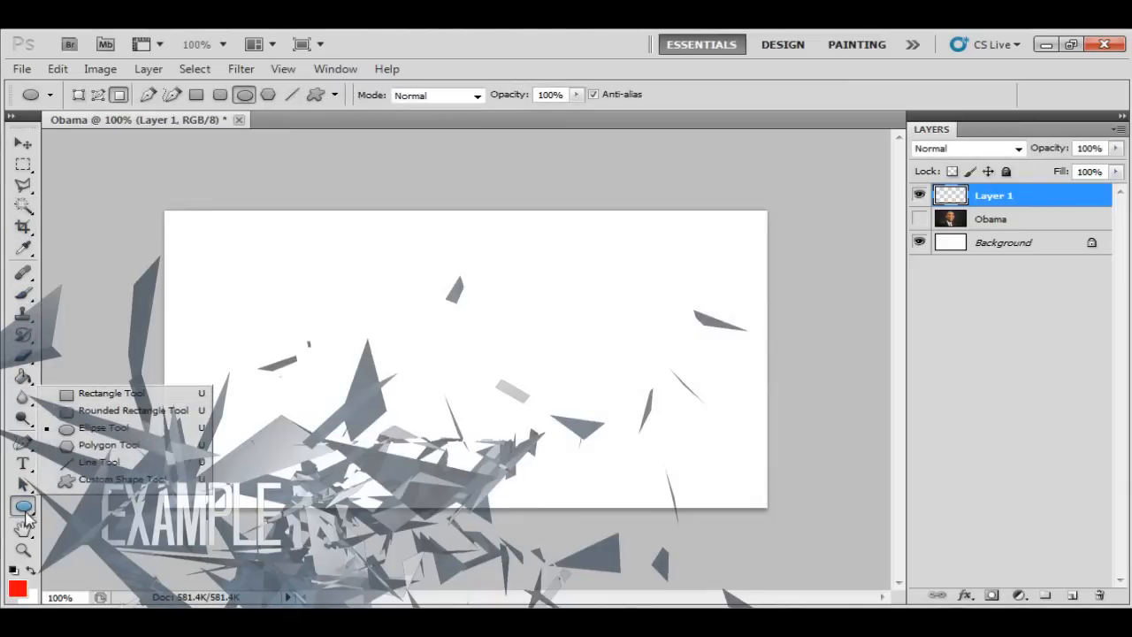
pyautogui.click(95, 482)
pyautogui.click(415, 94)
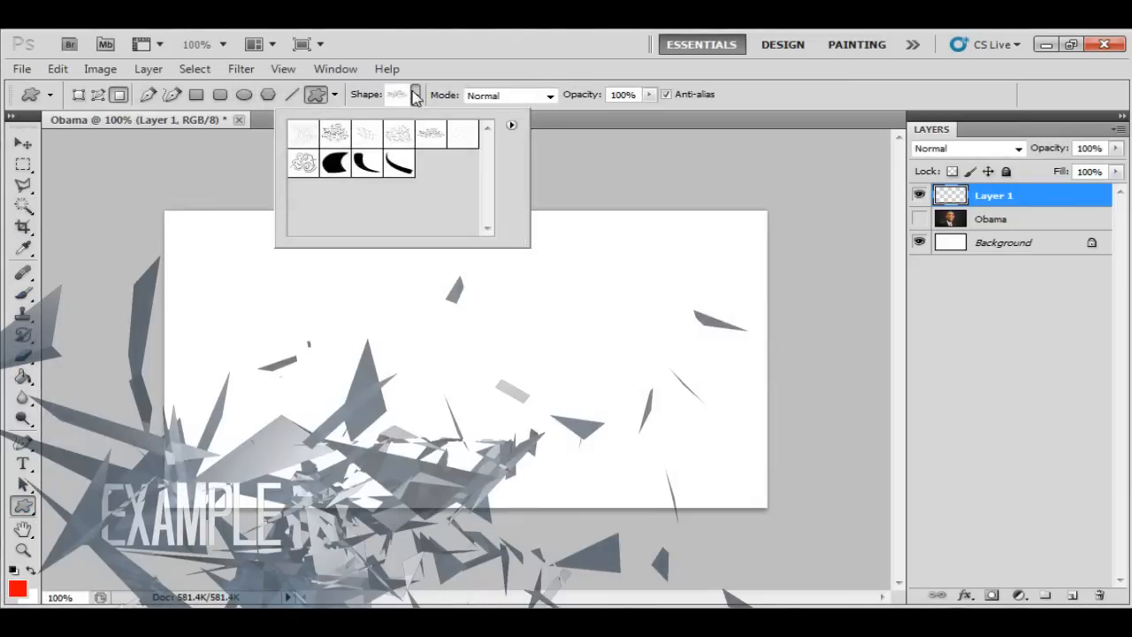
pyautogui.click(455, 139)
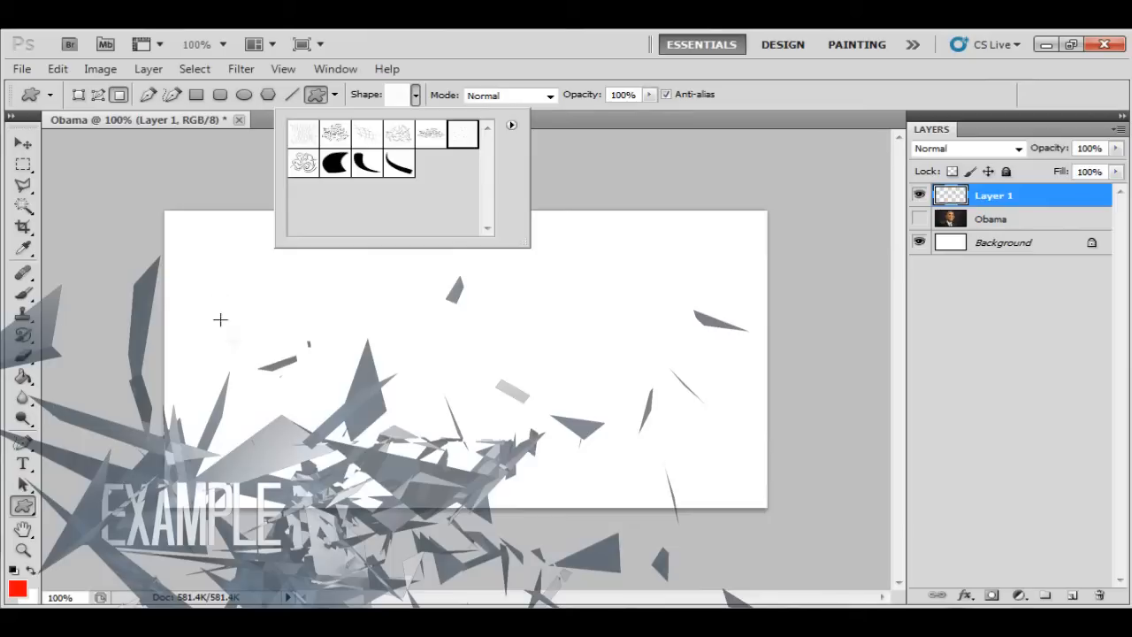
pyautogui.moveTo(161, 190); pyautogui.dragTo(607, 515)
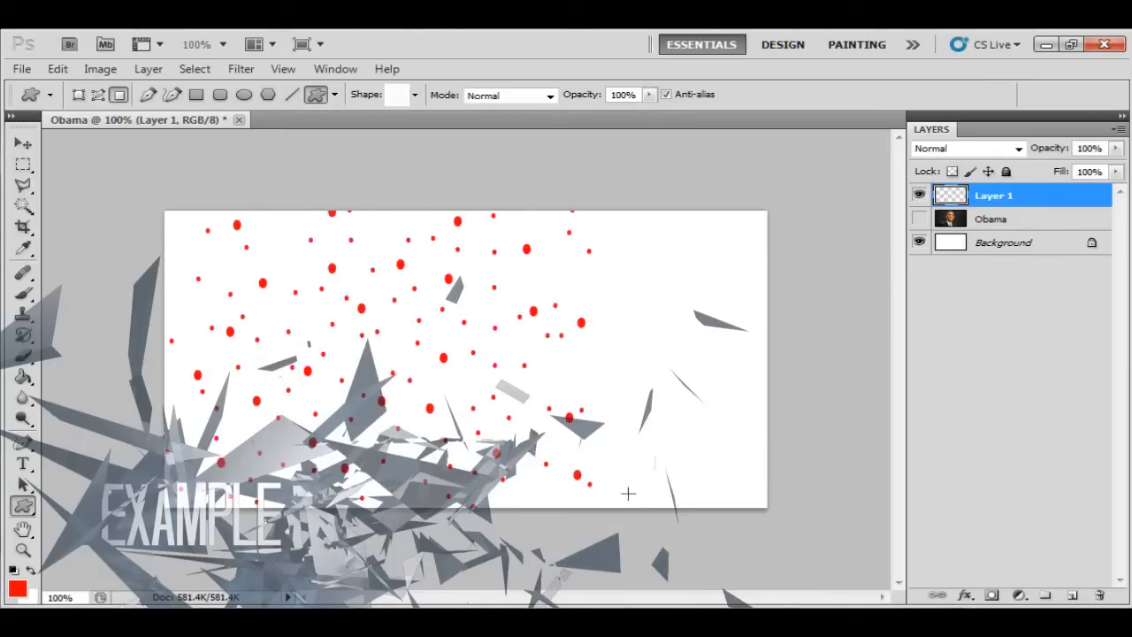
pyautogui.moveTo(794, 208); pyautogui.dragTo(344, 546)
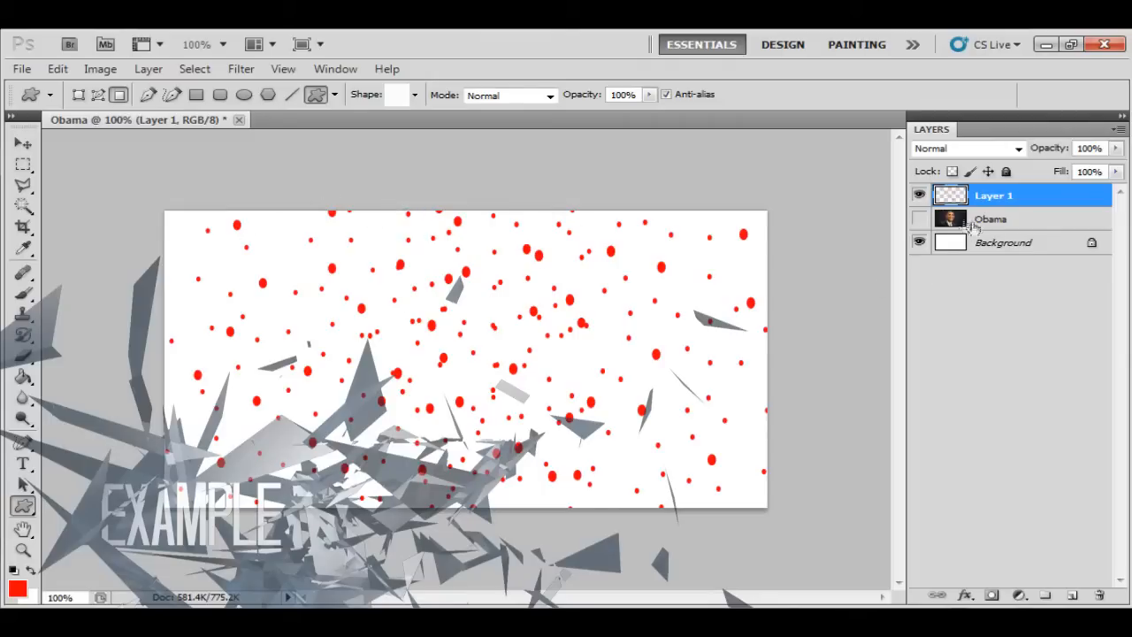
# Show the Obama layer again and move it above the red dot layer
pyautogui.click(920, 219)
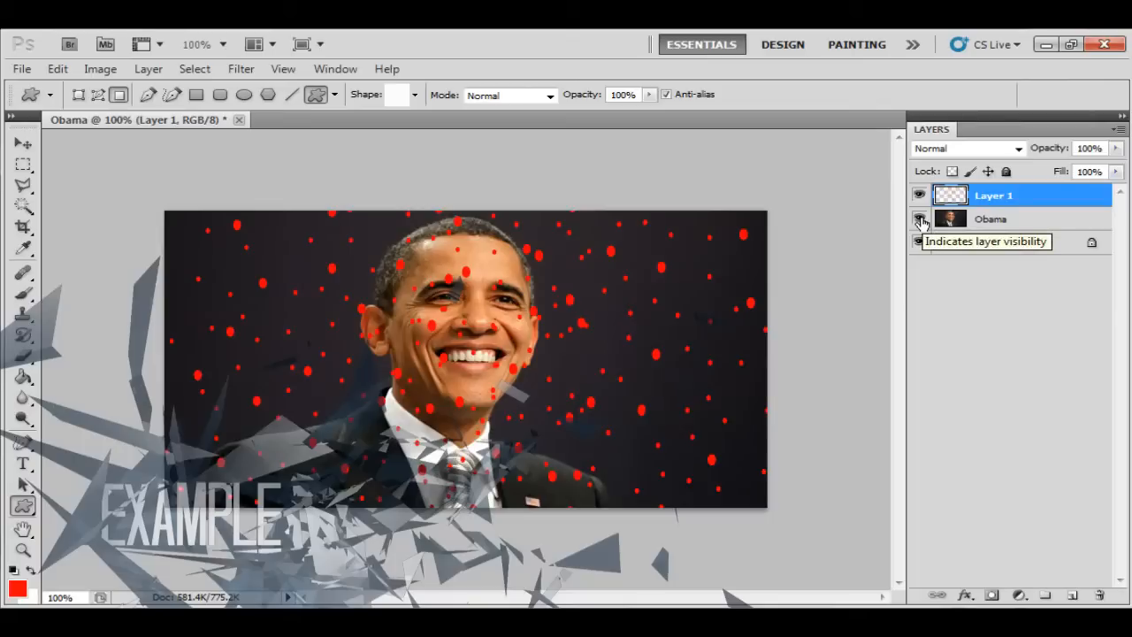
pyautogui.click(920, 221)
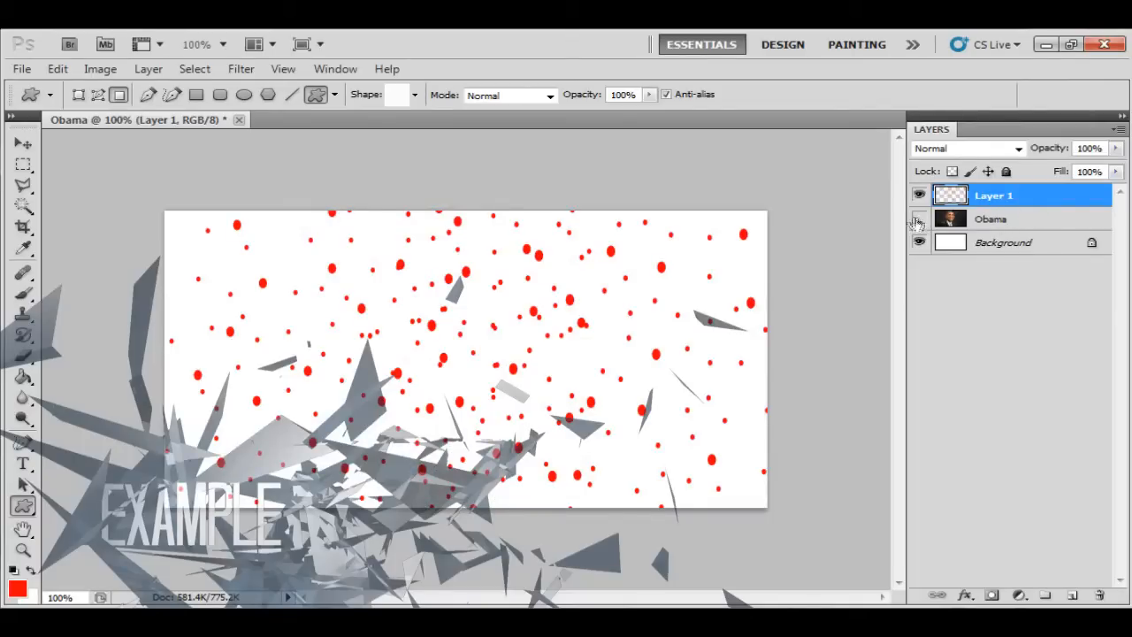
pyautogui.click(920, 220)
pyautogui.click(1053, 223)
pyautogui.moveTo(1053, 223); pyautogui.dragTo(1047, 196)
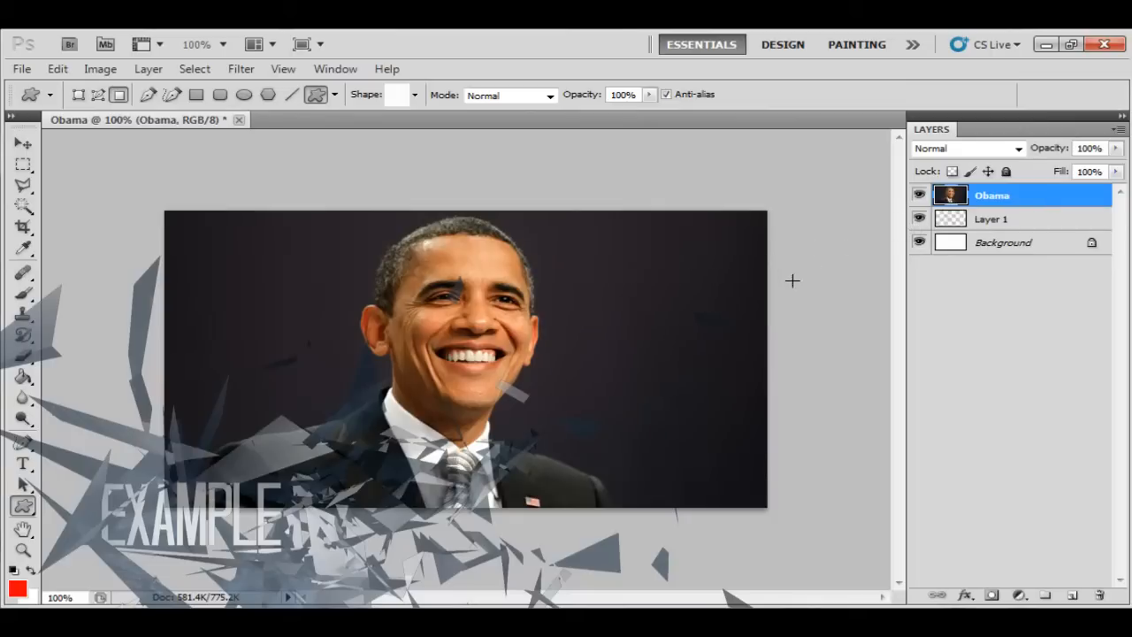
# Trace the man's head and shoulders with the Polygonal Lasso and close the selection along the photo's lower edge
pyautogui.click(23, 185)
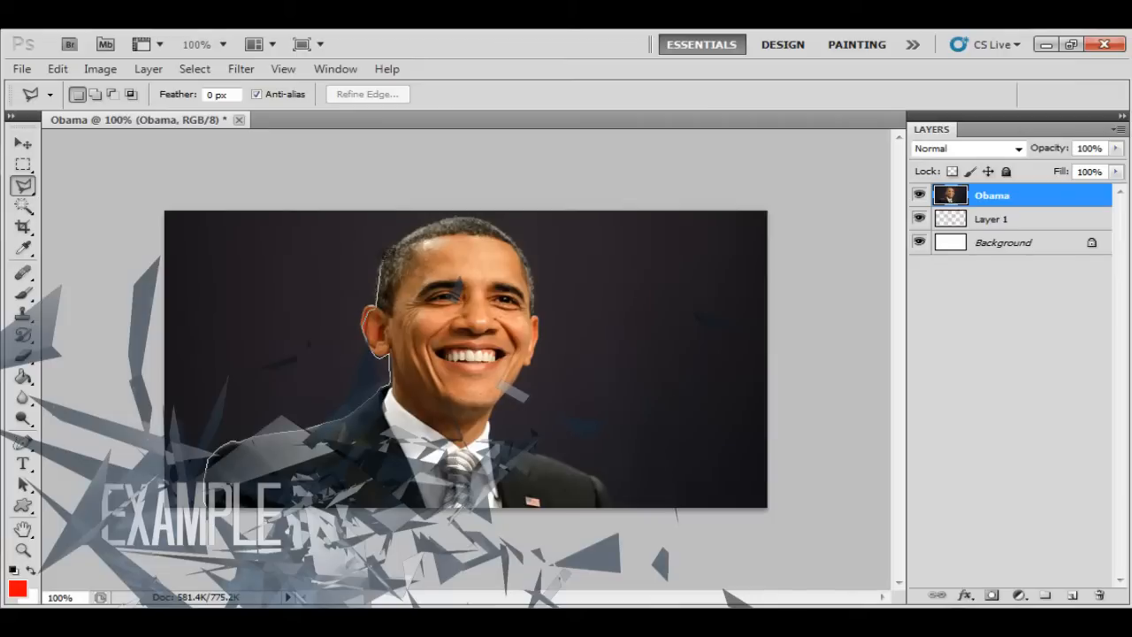
pyautogui.click(459, 211)
pyautogui.click(532, 285)
pyautogui.click(537, 358)
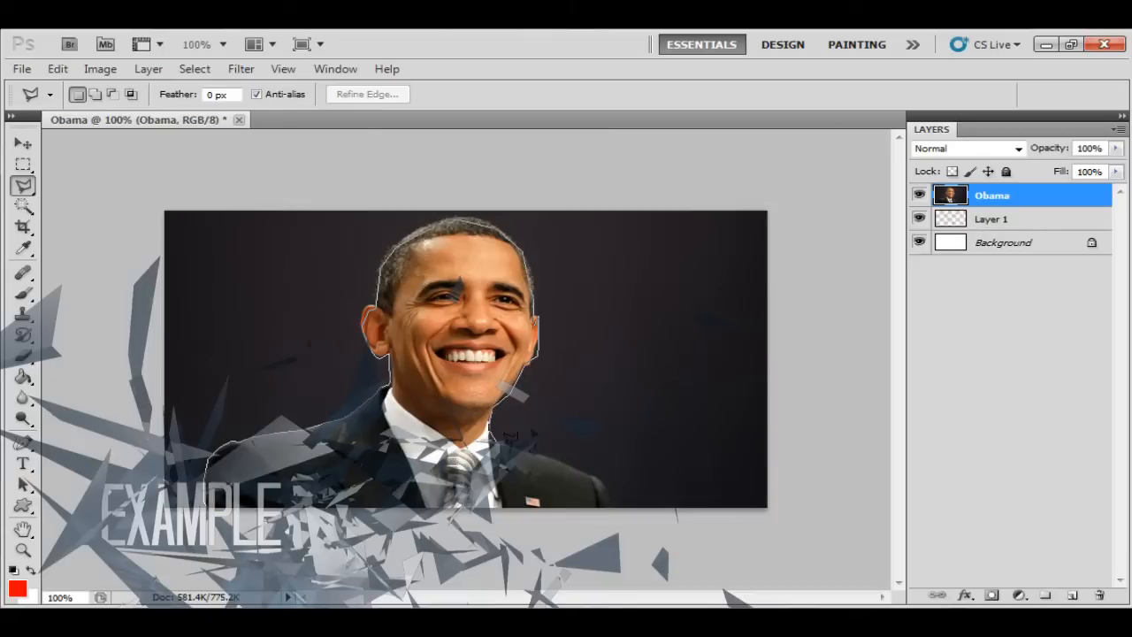
pyautogui.doubleClick(614, 507)
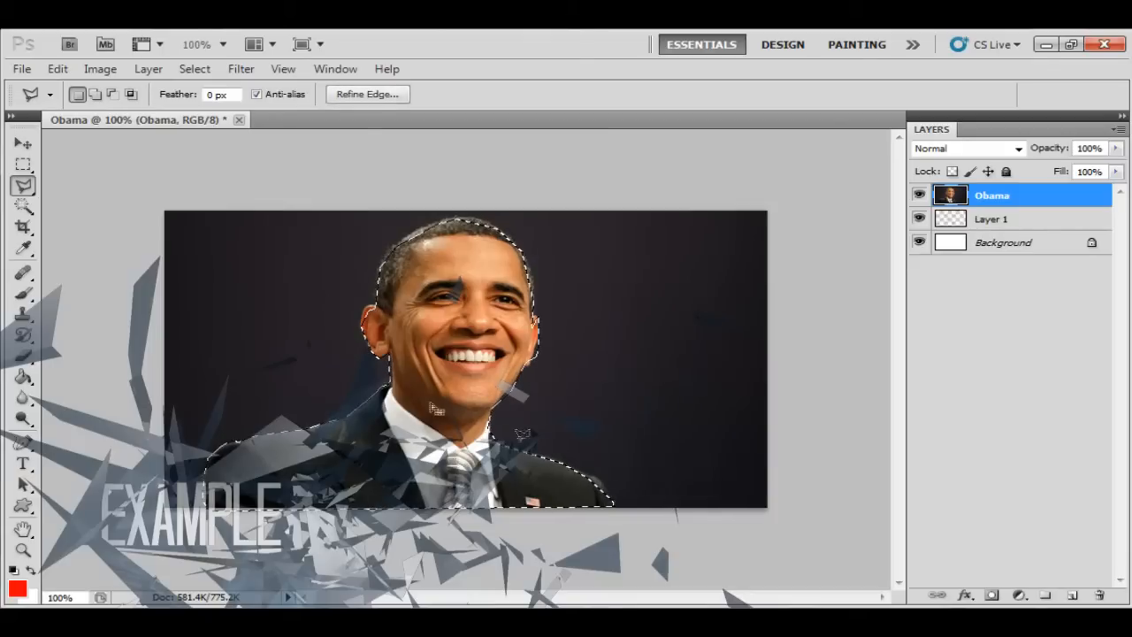
# Invert the selection around the man, delete the dark background, and deselect
pyautogui.rightClick(423, 392)
pyautogui.click(523, 82)
pyautogui.press('Delete')
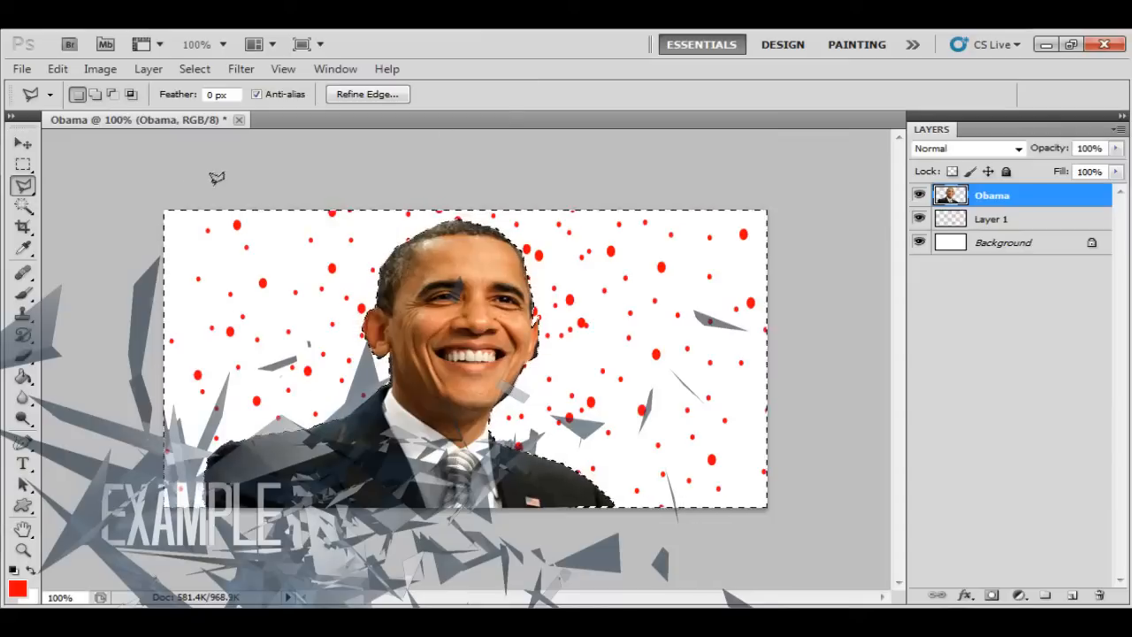
pyautogui.hotkey('ctrl', 'd')
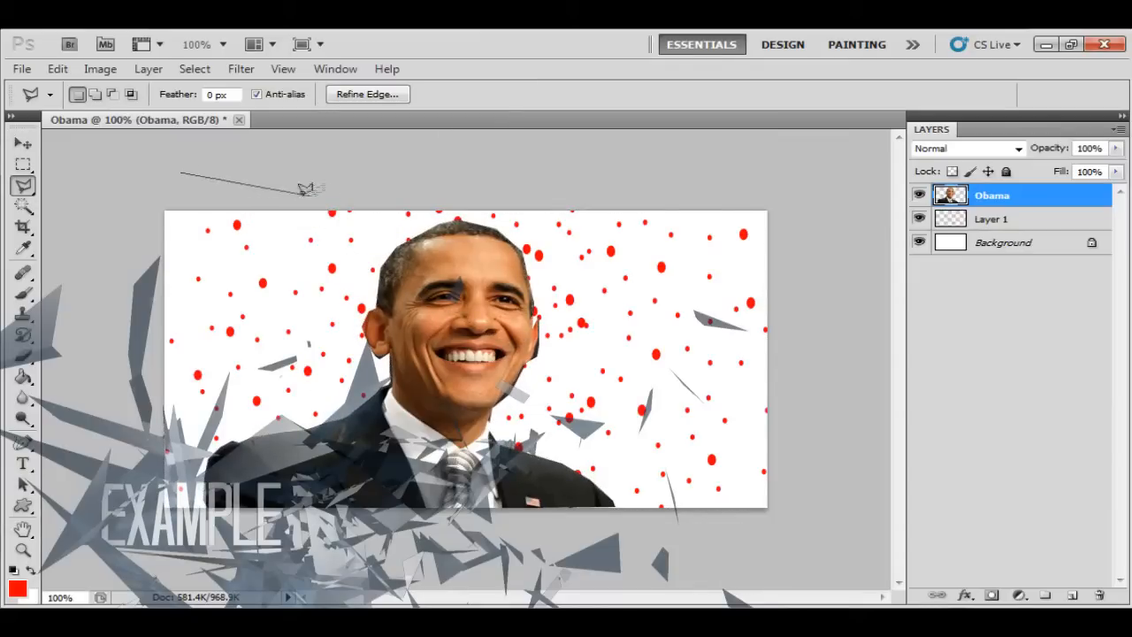
pyautogui.doubleClick(238, 180)
pyautogui.click(497, 353)
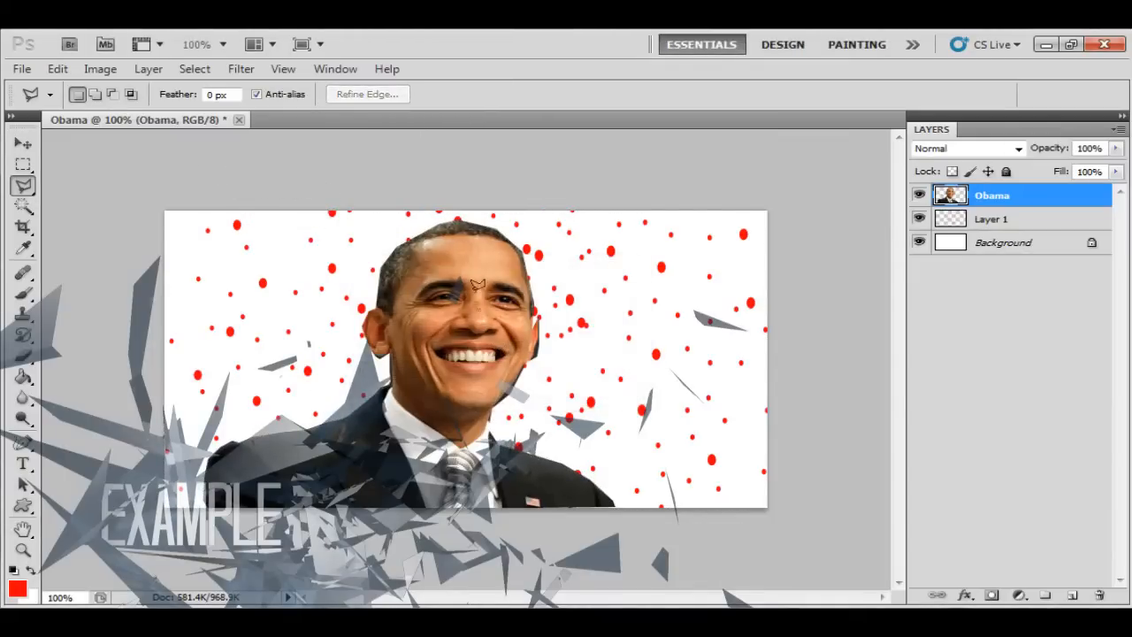
# Undo the background deletion and clear the remaining selection
pyautogui.hotkey('ctrl', 'alt', 'z')
pyautogui.hotkey('ctrl', 'alt', 'z')
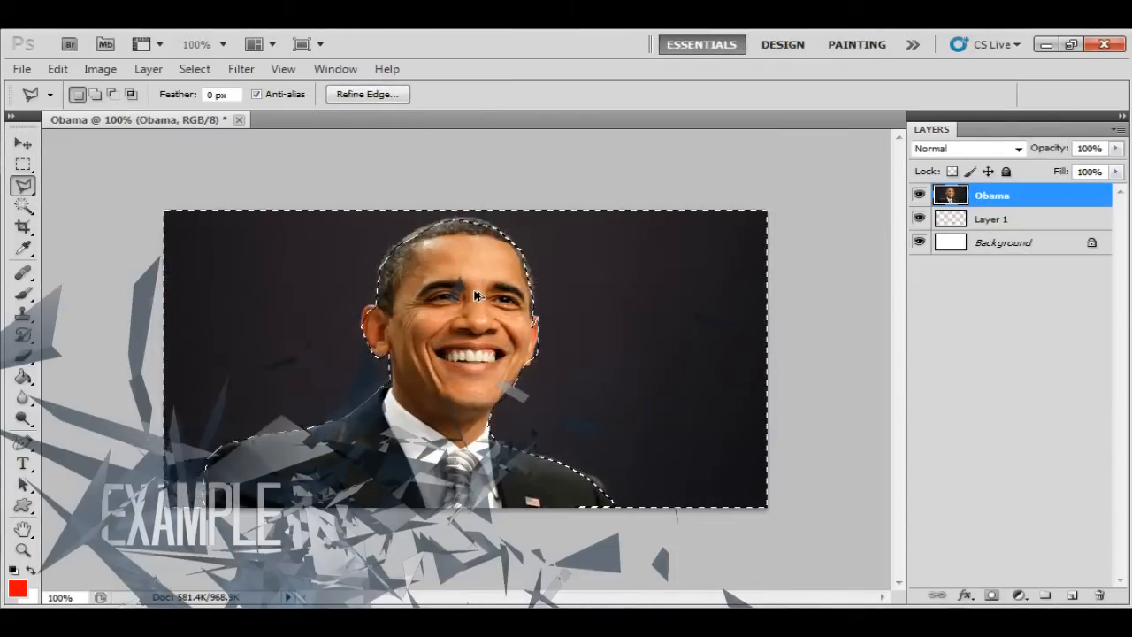
pyautogui.click(23, 164)
pyautogui.hotkey('ctrl', 'd')
# Select the dark background with the Magic Wand, turning on Contiguous and raising the tolerance to 20
pyautogui.click(23, 205)
pyautogui.click(261, 325)
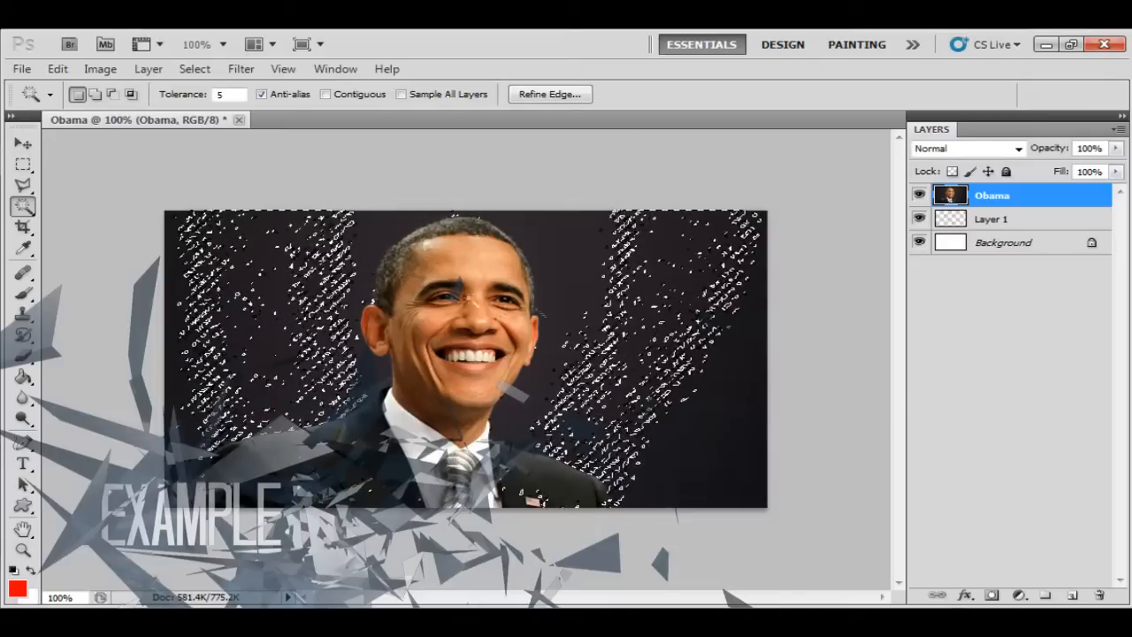
pyautogui.click(351, 95)
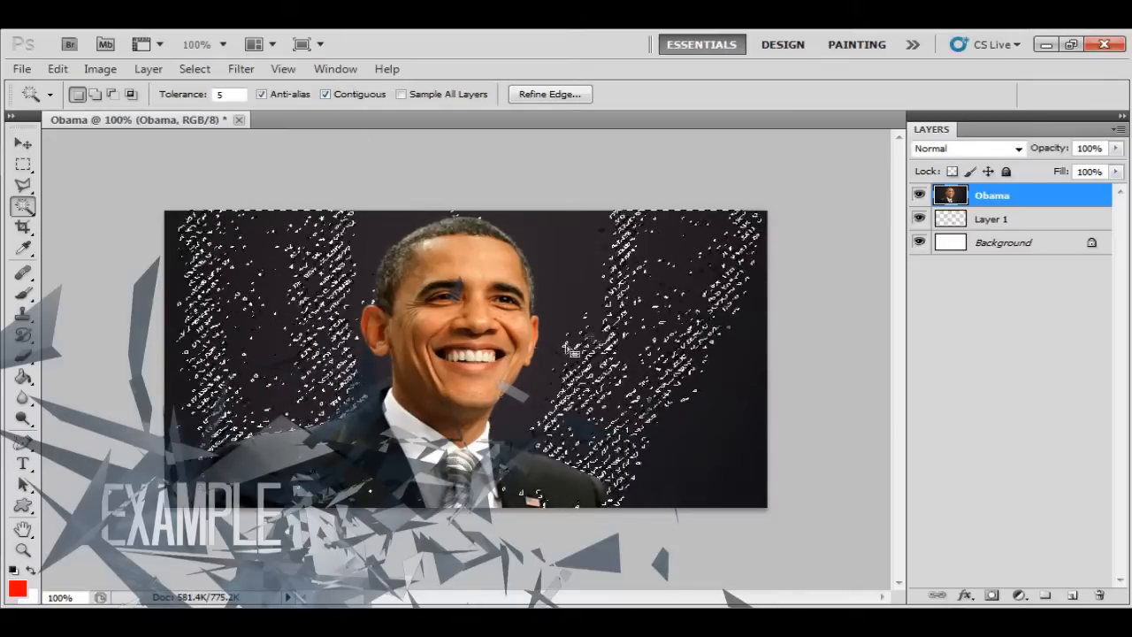
pyautogui.click(559, 277)
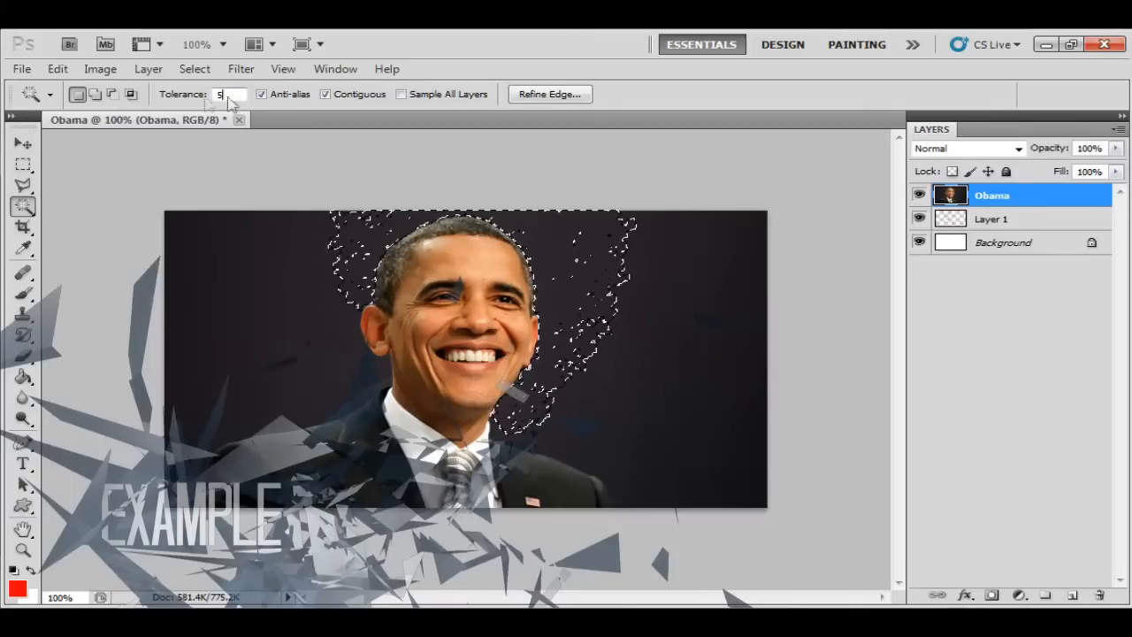
pyautogui.write('20')
pyautogui.click(262, 339)
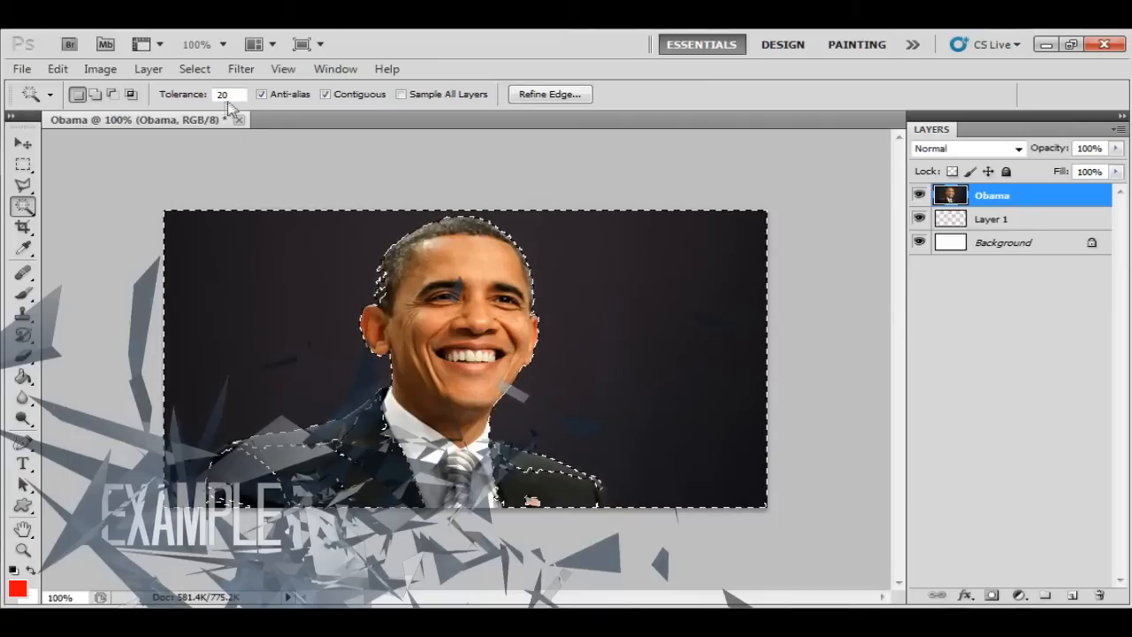
# Set the Magic Wand tolerance to 10, delete the background around the man and at both sides of the photo, and deselect
pyautogui.write('10')
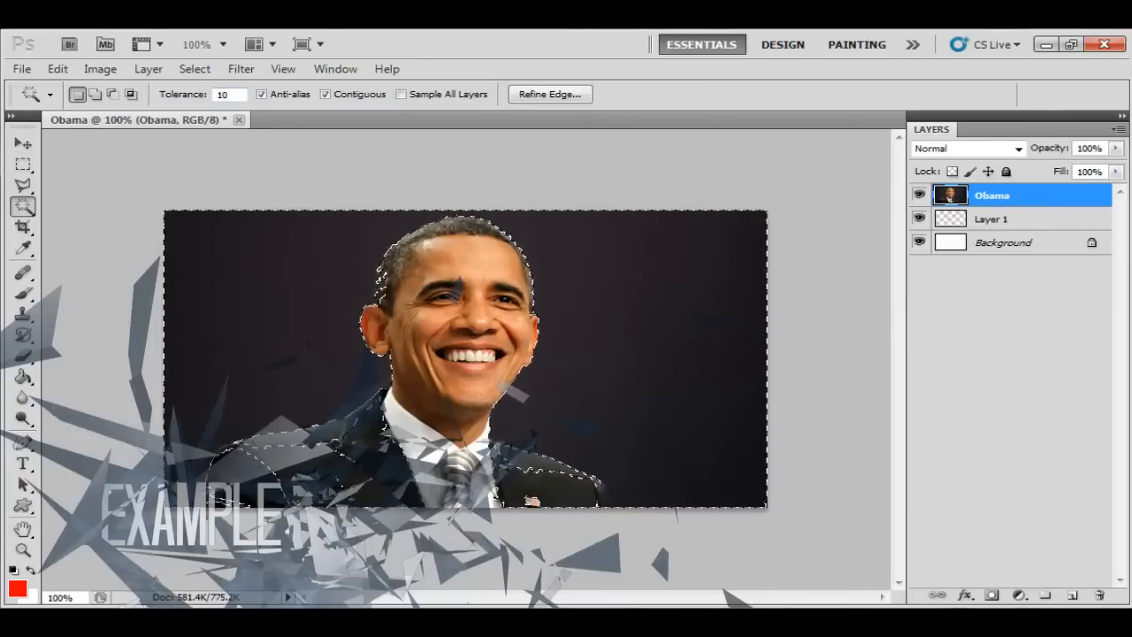
pyautogui.hotkey('ctrl', 'd')
pyautogui.click(284, 290)
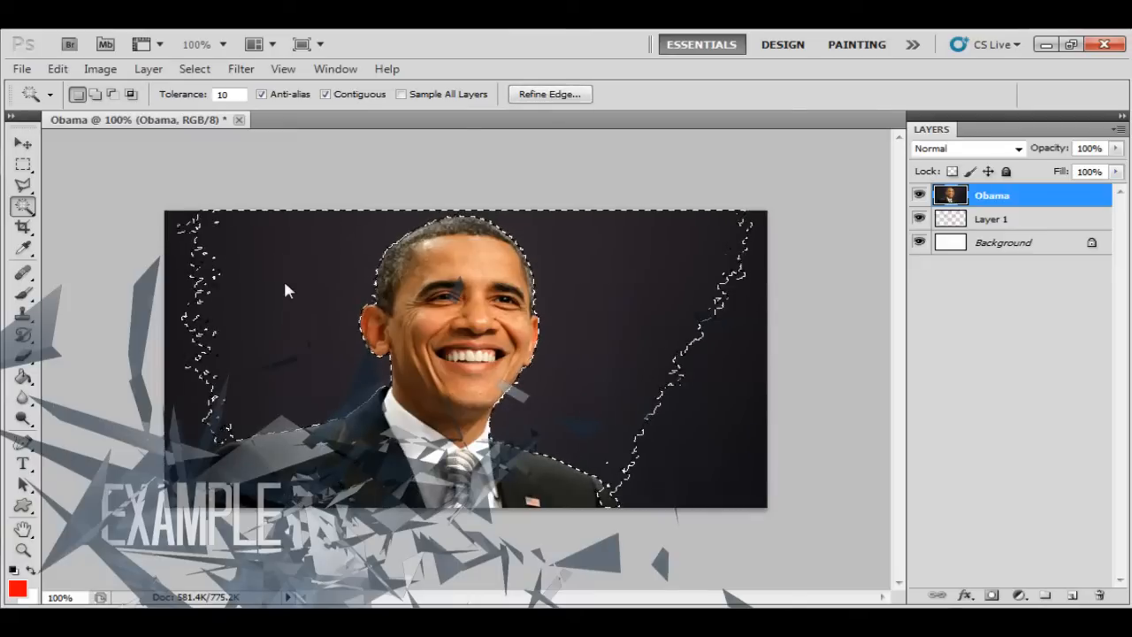
pyautogui.press('Delete')
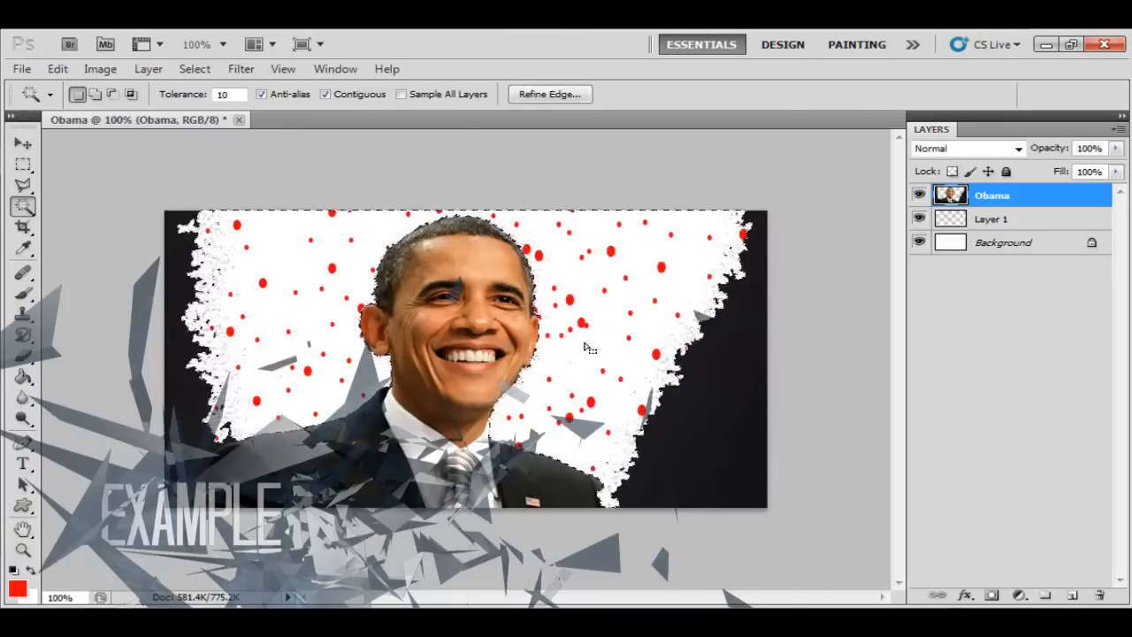
pyautogui.click(725, 397)
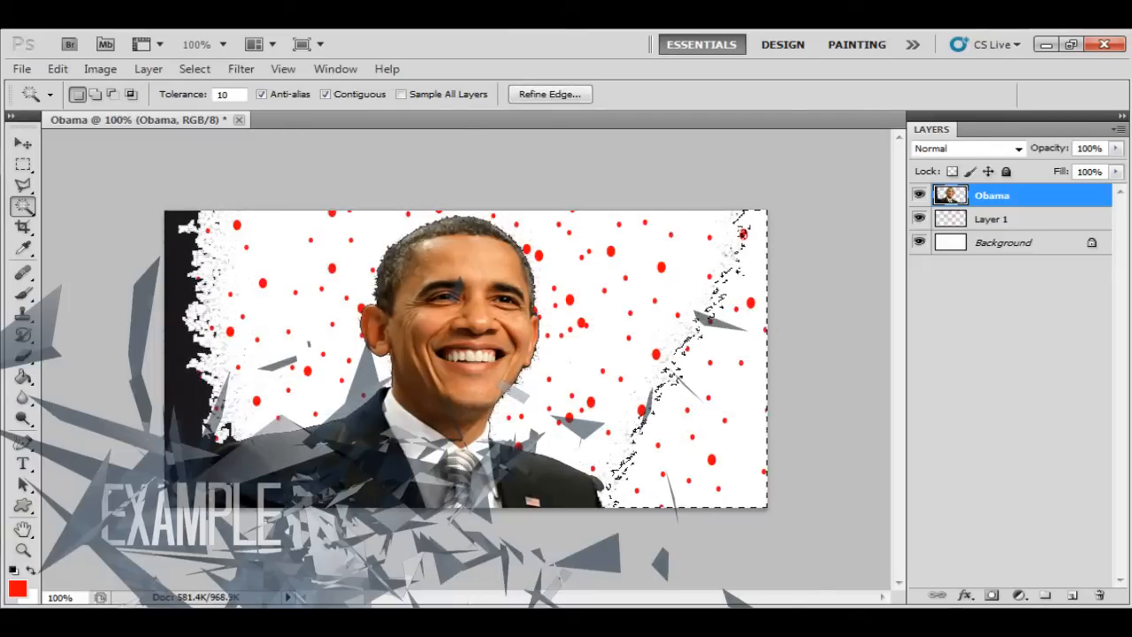
pyautogui.click(182, 283)
pyautogui.press('Delete')
pyautogui.hotkey('ctrl', 'd')
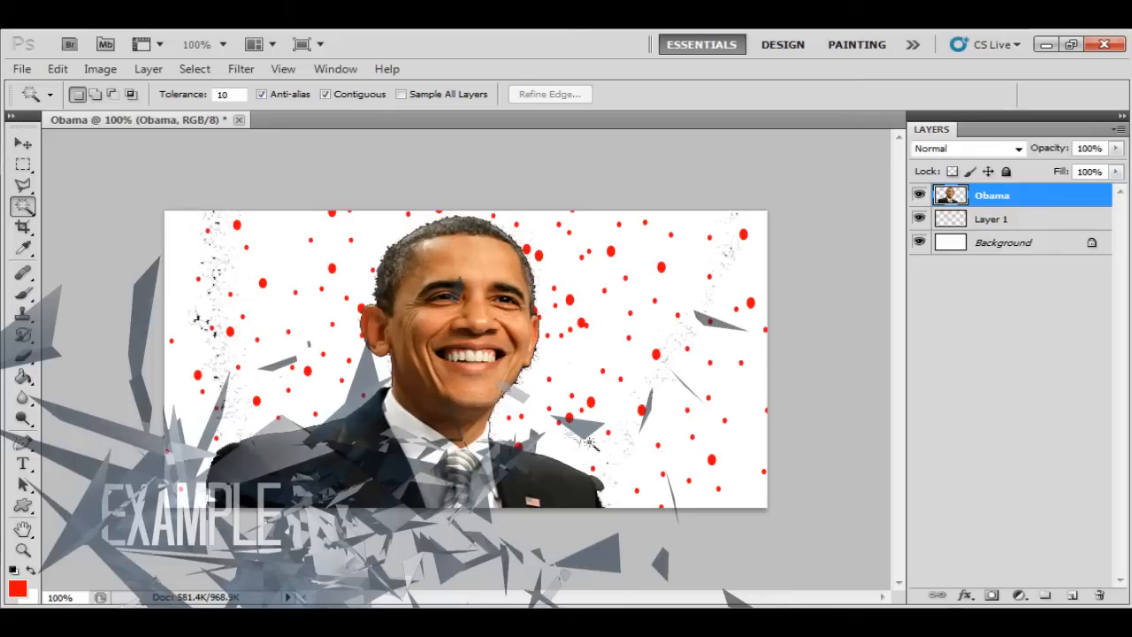
# Circle the leftover specks on both sides of the man with the freehand Lasso and delete them
pyautogui.rightClick(22, 186)
pyautogui.click(88, 182)
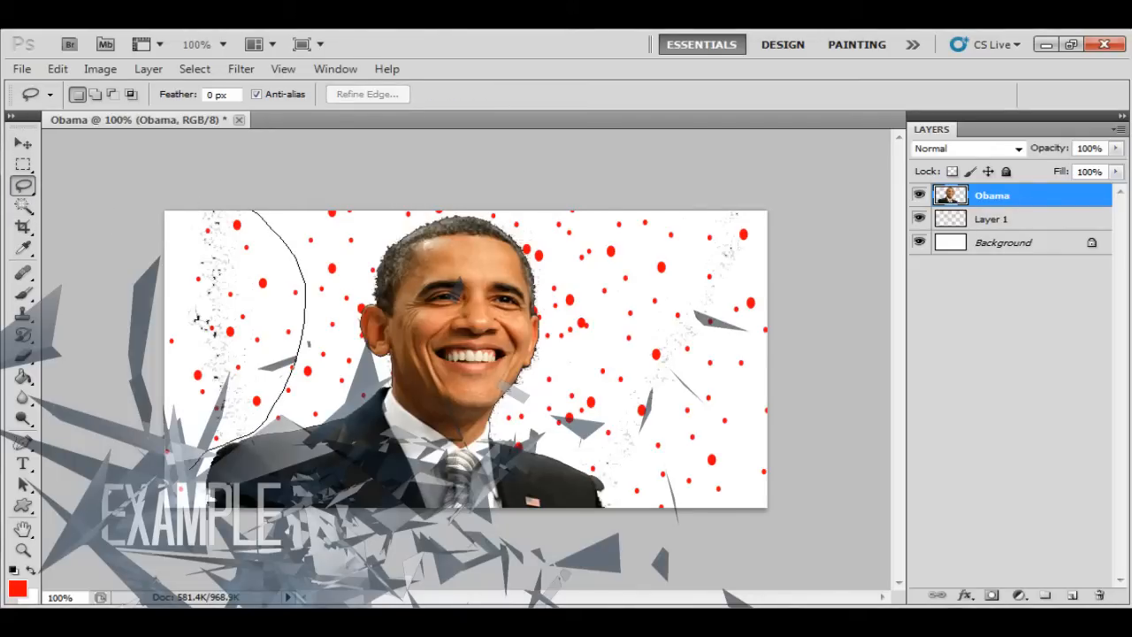
pyautogui.press('Delete')
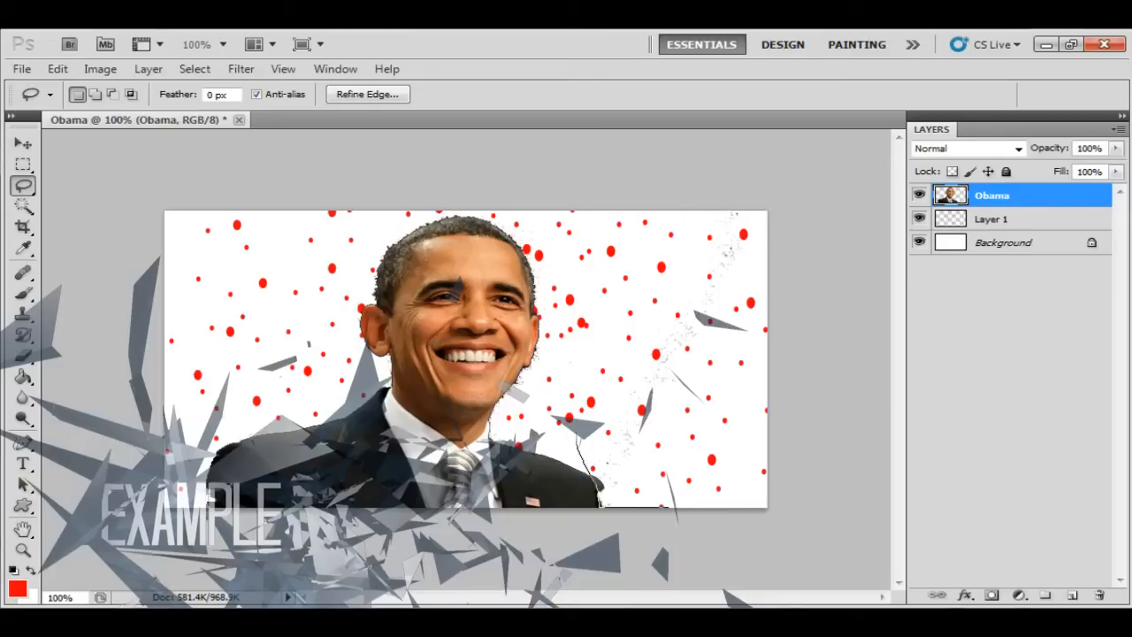
pyautogui.press('Delete')
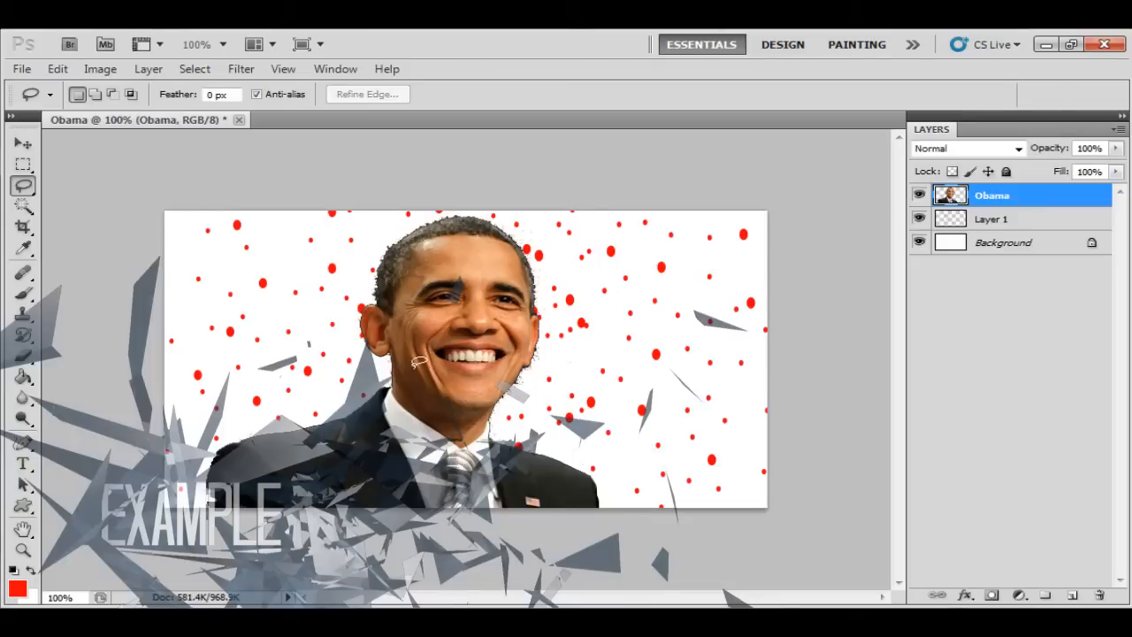
# Undo the Lasso cleanup and the Magic Wand deletions to restore the photo's dark background
pyautogui.hotkey('ctrl', 'alt', 'z')
pyautogui.hotkey('ctrl', 'alt', 'z')
pyautogui.hotkey('ctrl', 'alt', 'z')
pyautogui.hotkey('ctrl', 'alt', 'z')
pyautogui.hotkey('ctrl', 'alt', 'z')
pyautogui.hotkey('ctrl', 'alt', 'z')
pyautogui.hotkey('ctrl', 'alt', 'z')
pyautogui.hotkey('ctrl', 'alt', 'z')
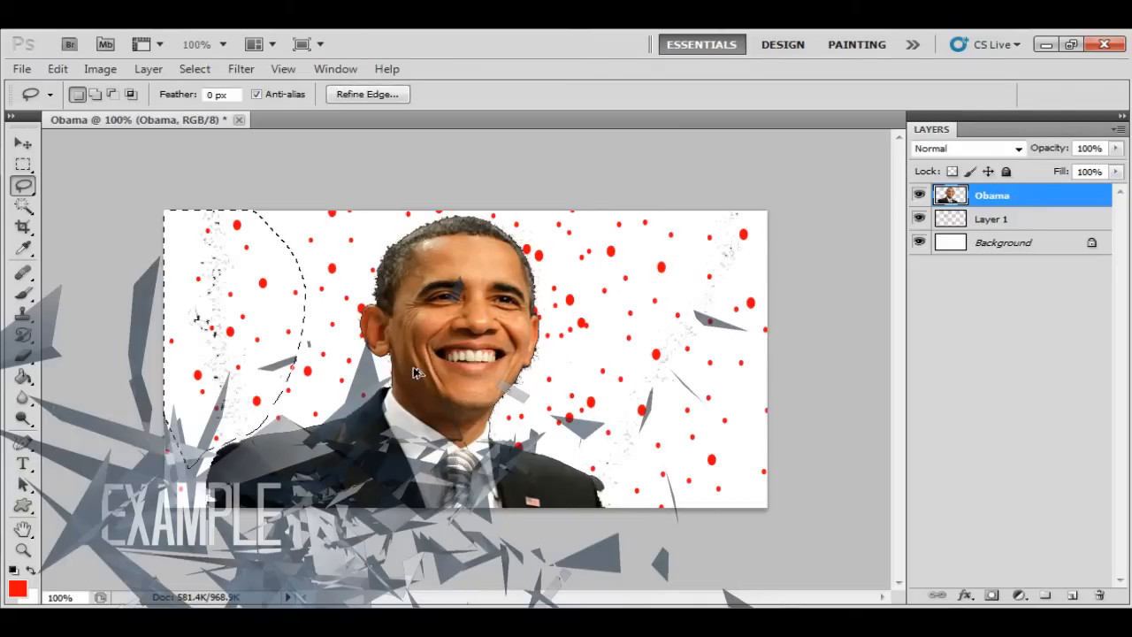
pyautogui.hotkey('ctrl', 'alt', 'z')
pyautogui.hotkey('ctrl', 'alt', 'z')
pyautogui.hotkey('ctrl', 'alt', 'z')
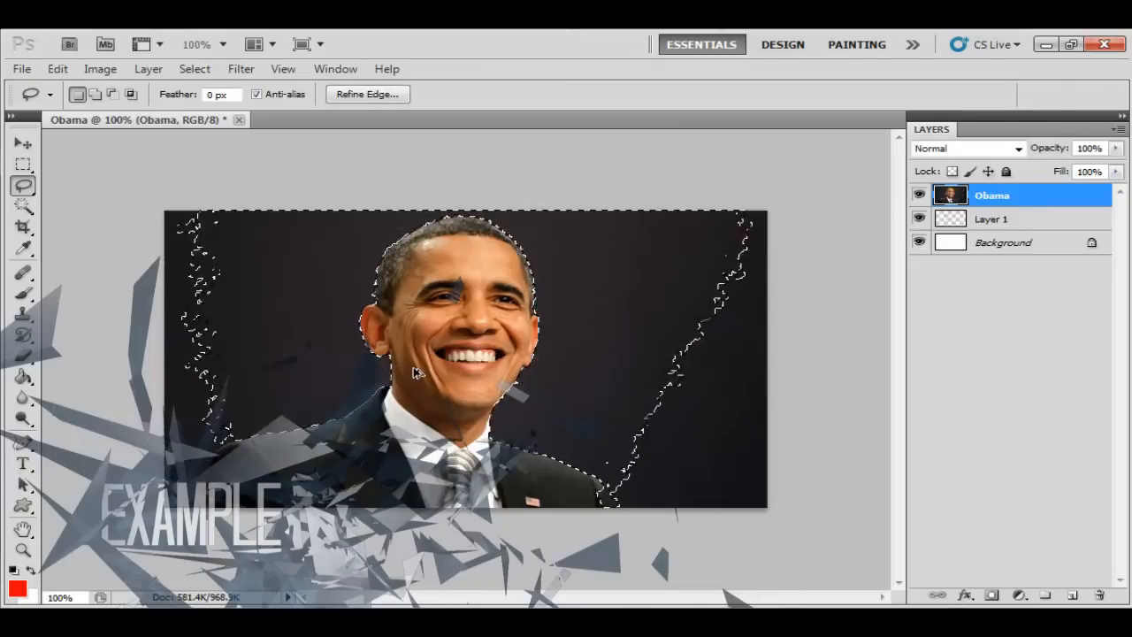
# Set the Magic Wand tolerance to 6 and delete the background to the left of the man in two patches
pyautogui.click(21, 206)
pyautogui.press('Return')
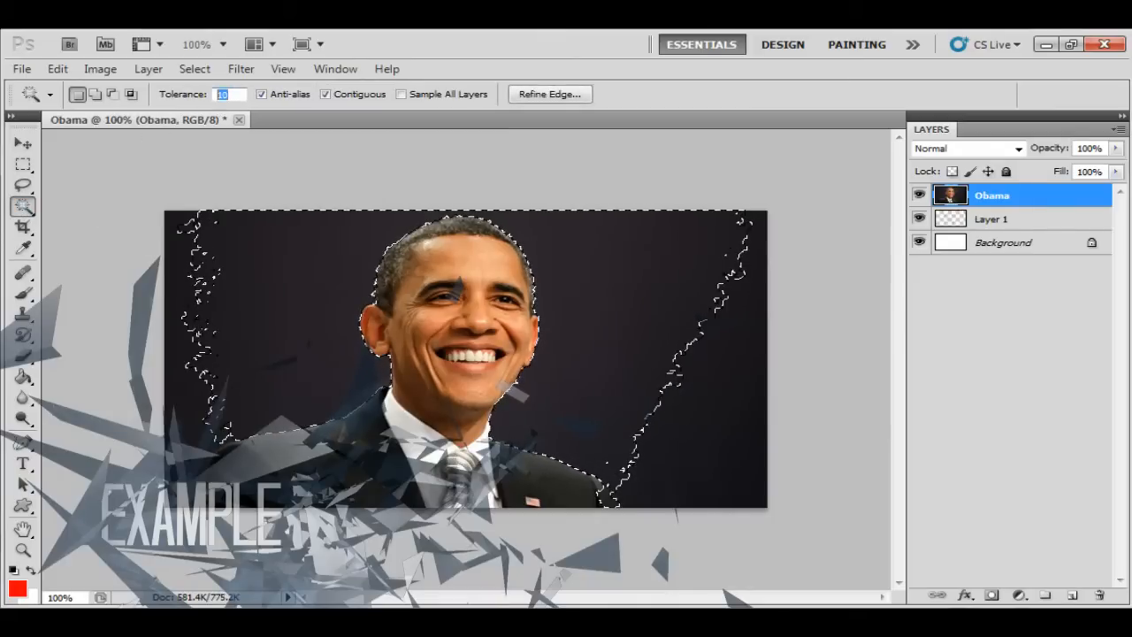
pyautogui.write('6')
pyautogui.click(224, 403)
pyautogui.press('Delete')
pyautogui.click(296, 346)
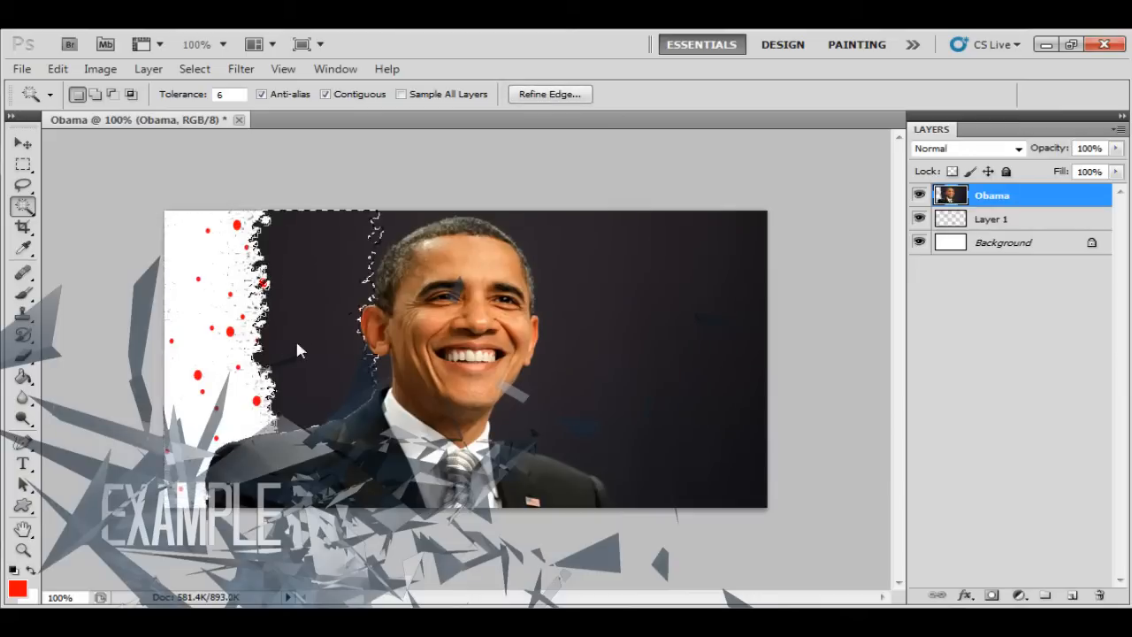
pyautogui.press('Delete')
# Delete the background to the right of the man patch by patch with the Magic Wand
pyautogui.click(623, 357)
pyautogui.press('Delete')
pyautogui.click(705, 453)
pyautogui.press('Delete')
pyautogui.click(644, 458)
pyautogui.press('Delete')
pyautogui.click(630, 444)
pyautogui.press('Delete')
# Undo all the tolerance 6 background deletions, switch to the Rectangular Marquee tool, and deselect
pyautogui.hotkey('ctrl', 'alt', 'z')
pyautogui.hotkey('ctrl', 'alt', 'z')
pyautogui.hotkey('ctrl', 'alt', 'z')
pyautogui.hotkey('ctrl', 'alt', 'z')
pyautogui.hotkey('ctrl', 'alt', 'z')
pyautogui.hotkey('ctrl', 'alt', 'z')
pyautogui.hotkey('ctrl', 'alt', 'z')
pyautogui.hotkey('ctrl', 'alt', 'z')
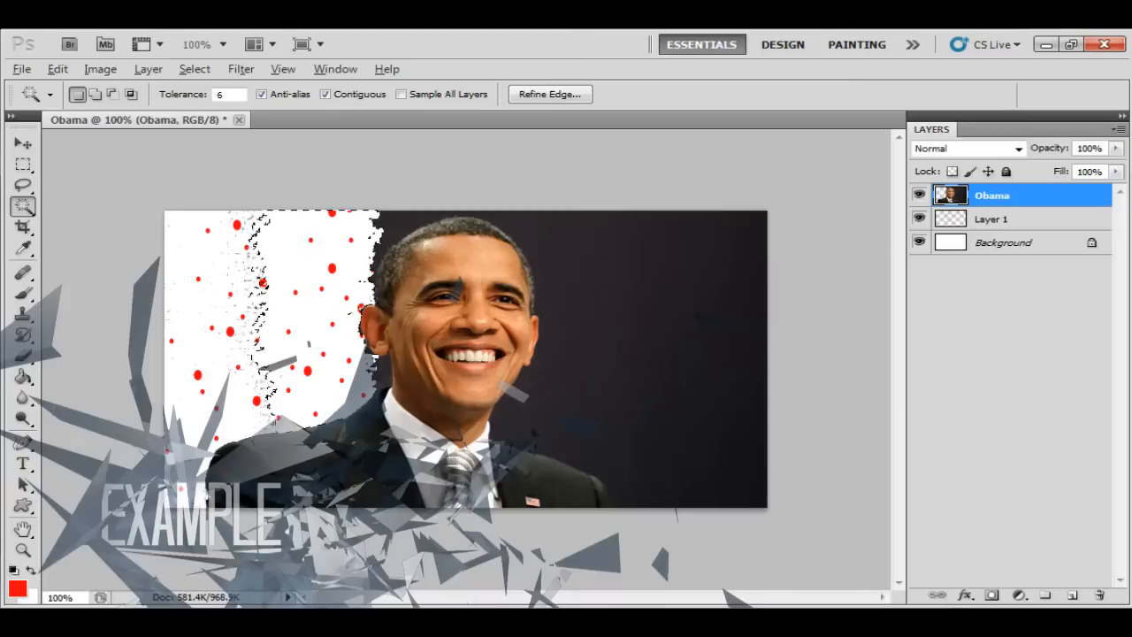
pyautogui.hotkey('ctrl', 'alt', 'z')
pyautogui.hotkey('ctrl', 'alt', 'z')
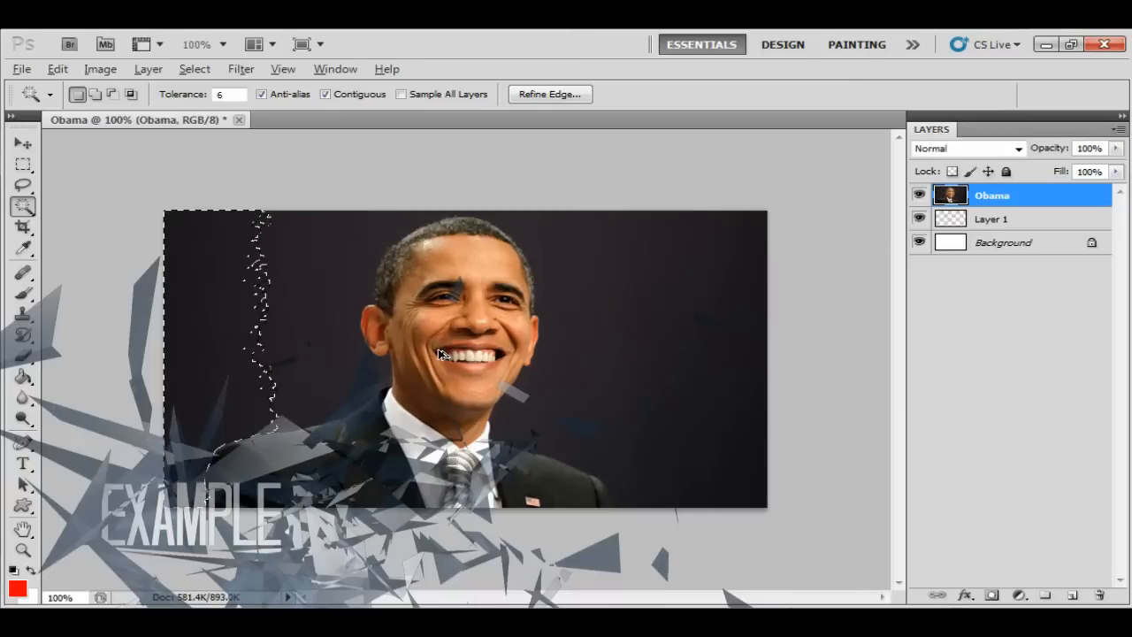
pyautogui.press('m')
pyautogui.hotkey('ctrl', 'd')
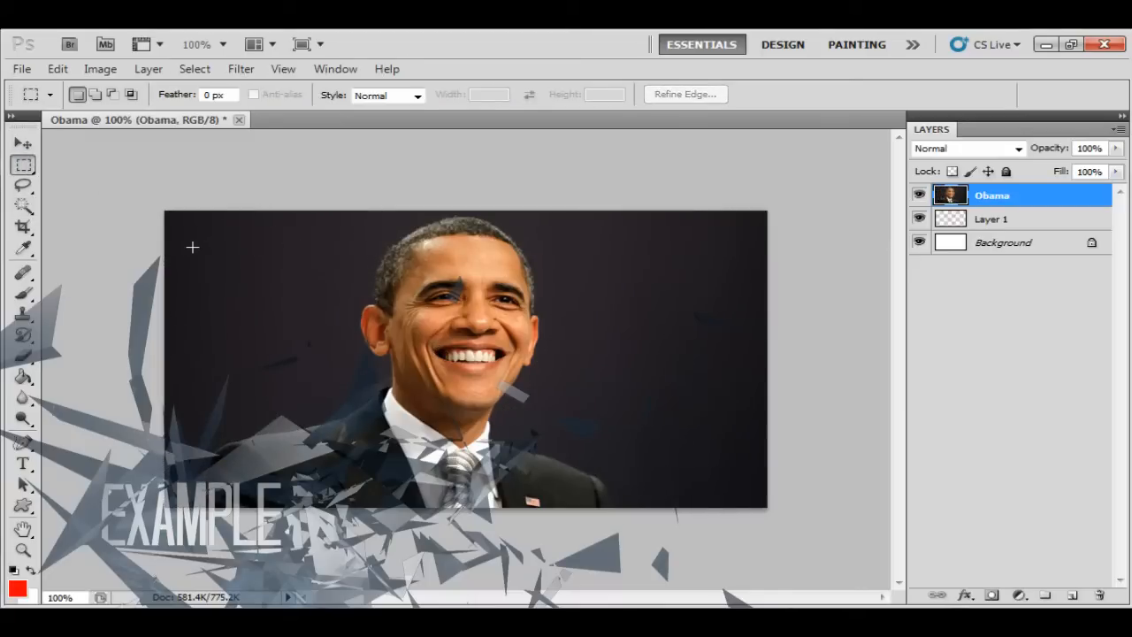